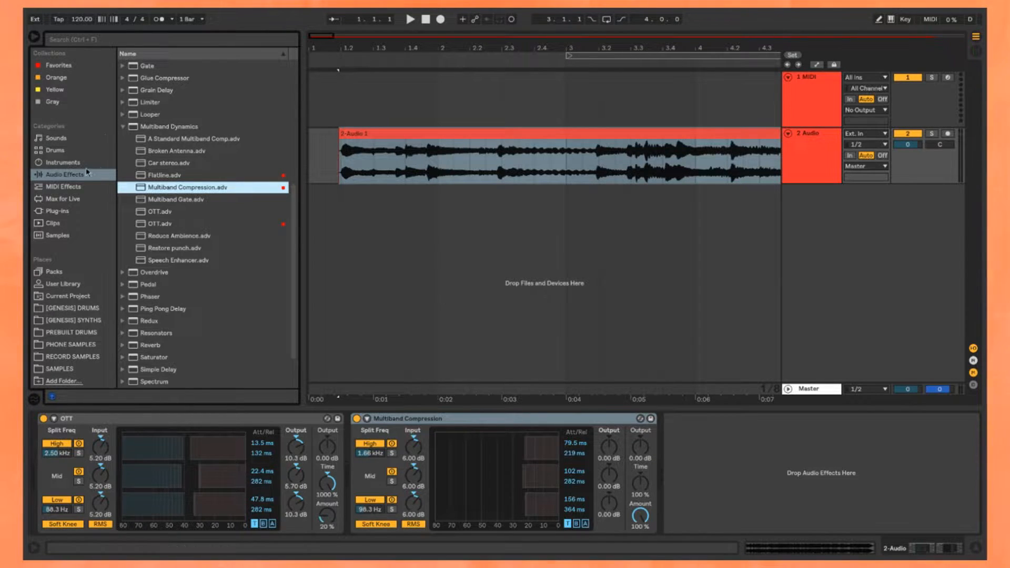
# Step: Try the Flatline.adv multiband preset in place of OTT and adjust its Amount
pyautogui.moveTo(174, 178); pyautogui.dragTo(219, 428)
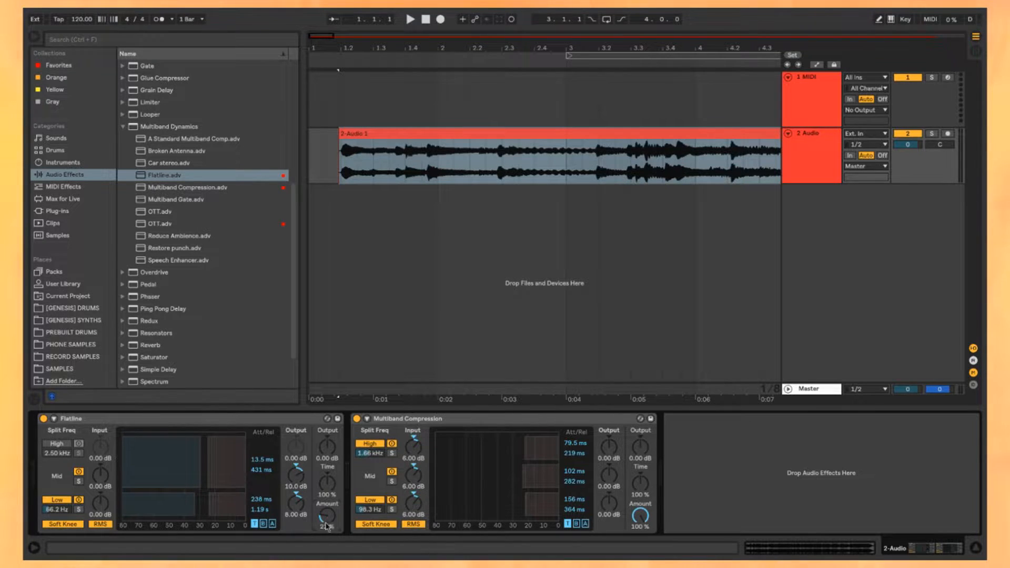
pyautogui.moveTo(326, 515); pyautogui.dragTo(326, 462)
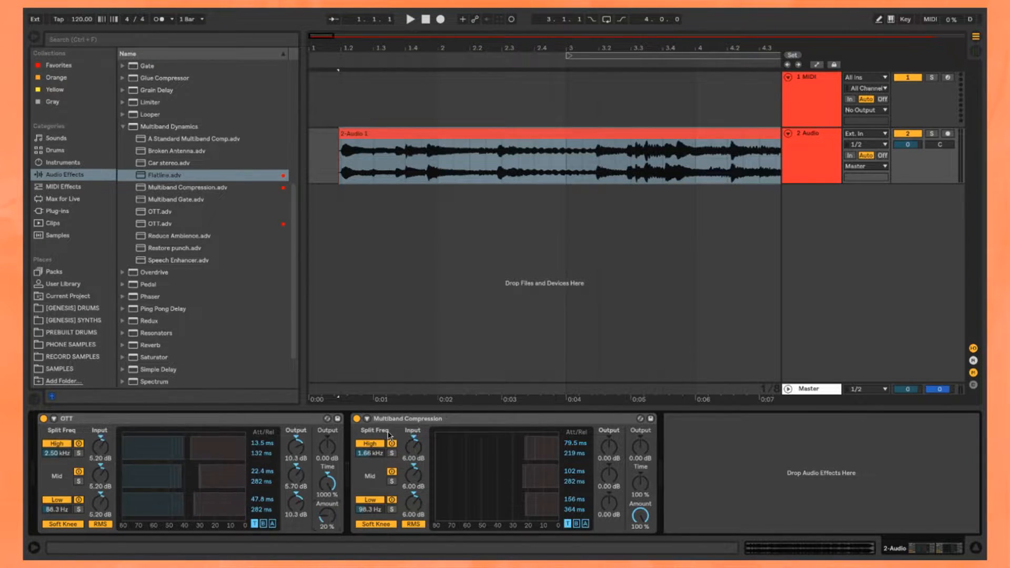
# Step: Freeze and flatten the audio track with its multiband effects and add an empty audio track below it
pyautogui.scroll(-5, 356, 224)
pyautogui.click(552, 134)
pyautogui.press('space')
pyautogui.hscroll(1, 489, 263)
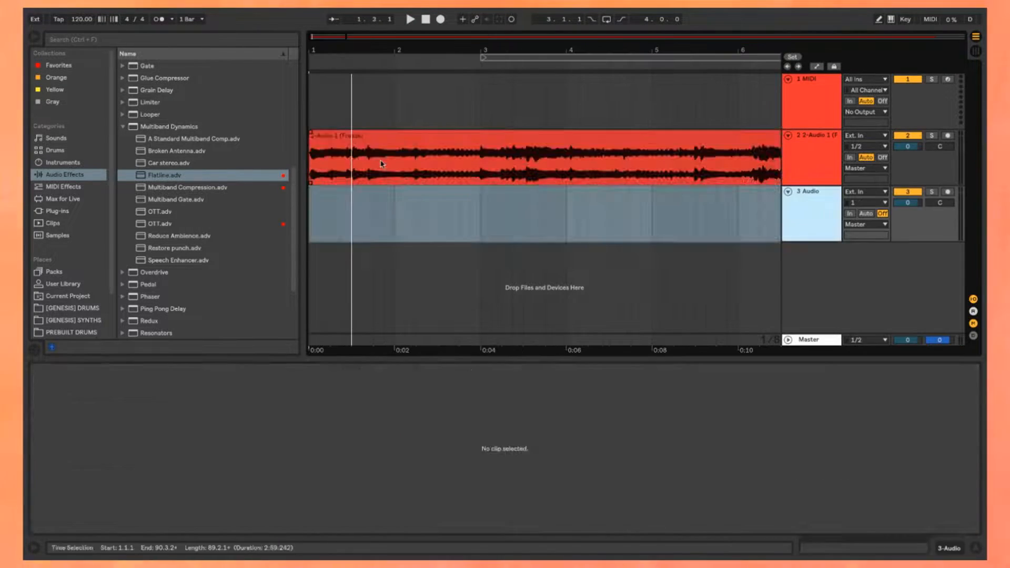
pyautogui.click(315, 146)
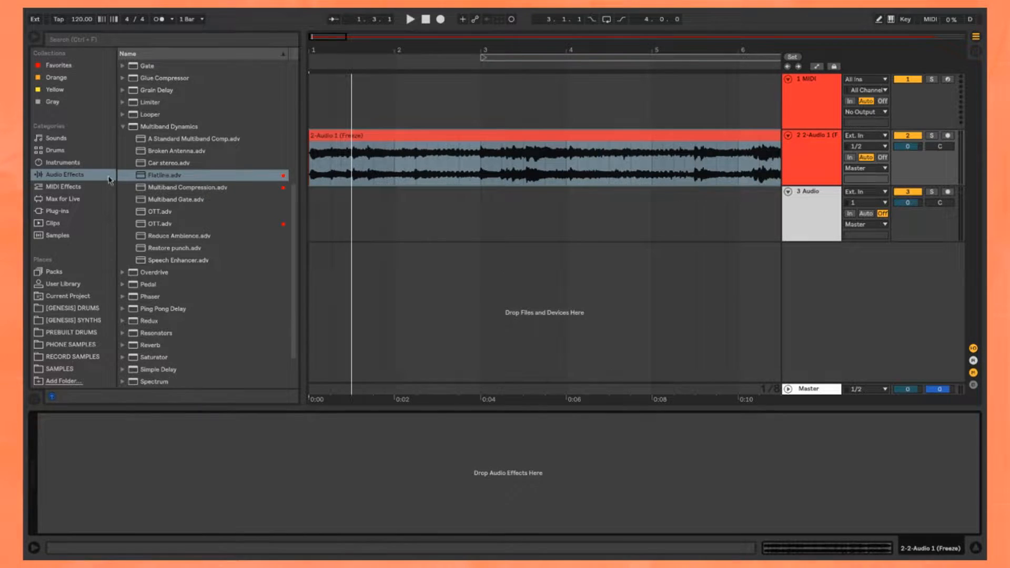
# Step: List the drum devices in the browser and play the opening of the frozen clip
pyautogui.click(55, 150)
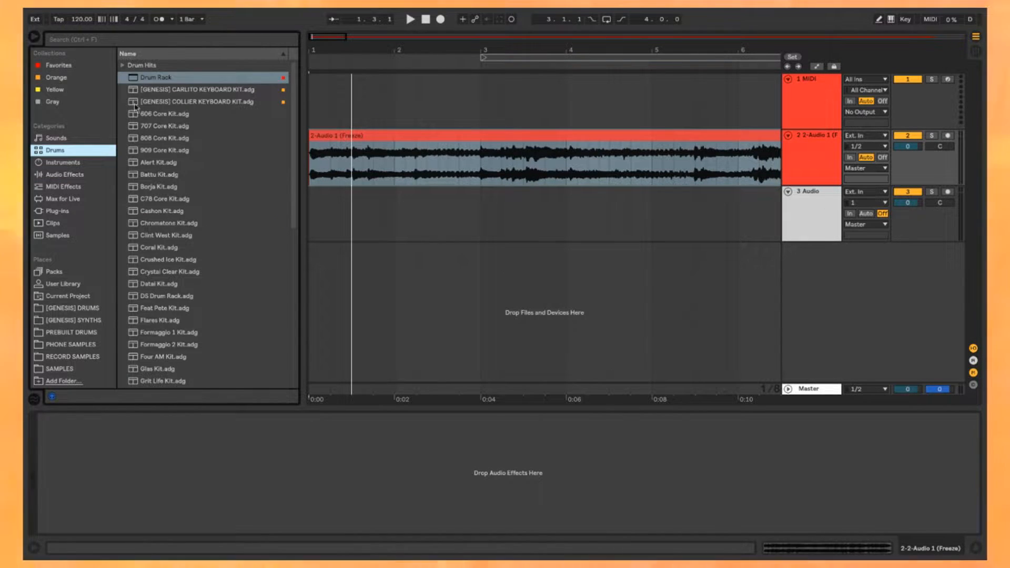
pyautogui.click(437, 148)
pyautogui.scroll(3, 319, 147)
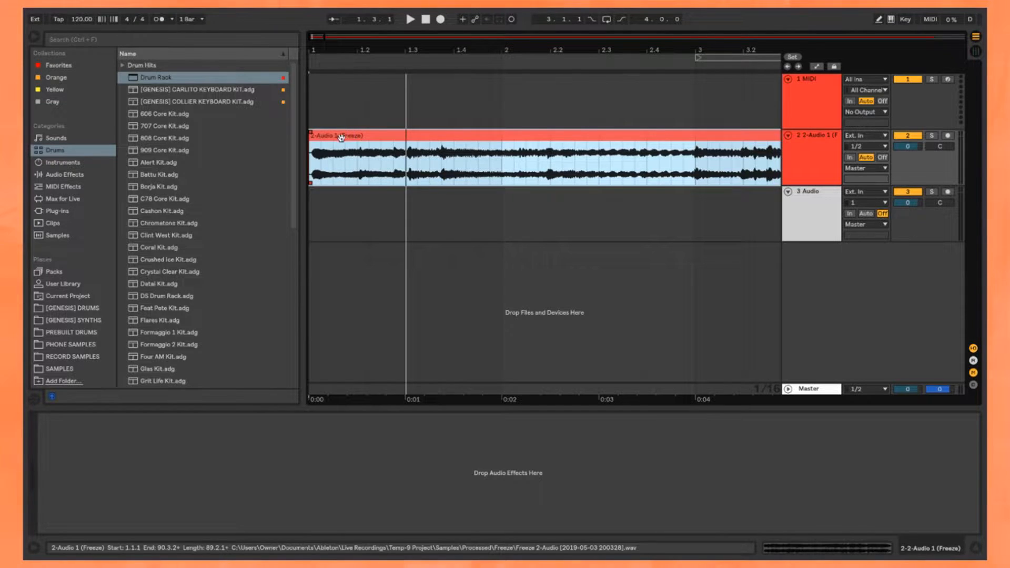
pyautogui.press('+')
pyautogui.press('+')
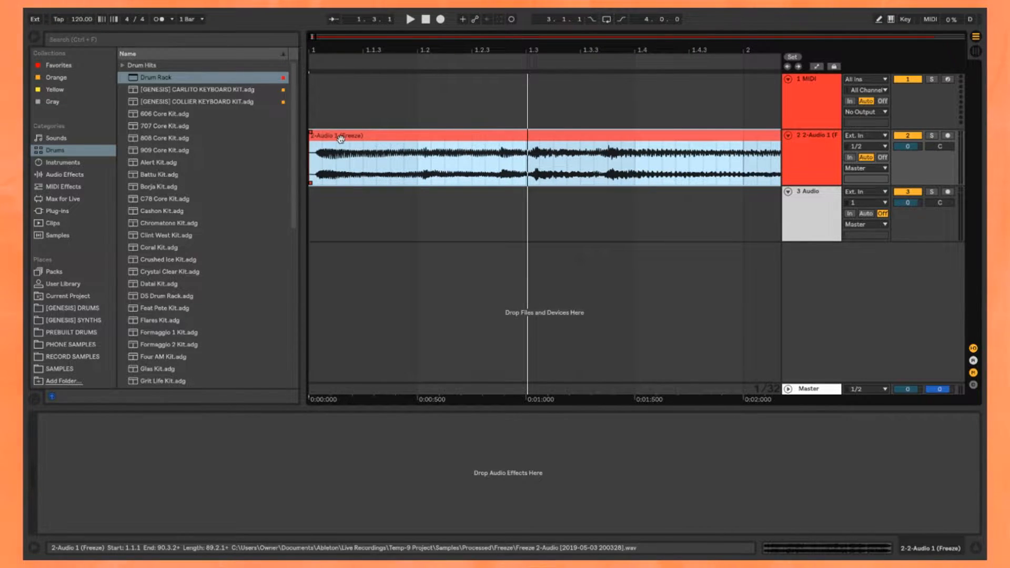
pyautogui.press('space')
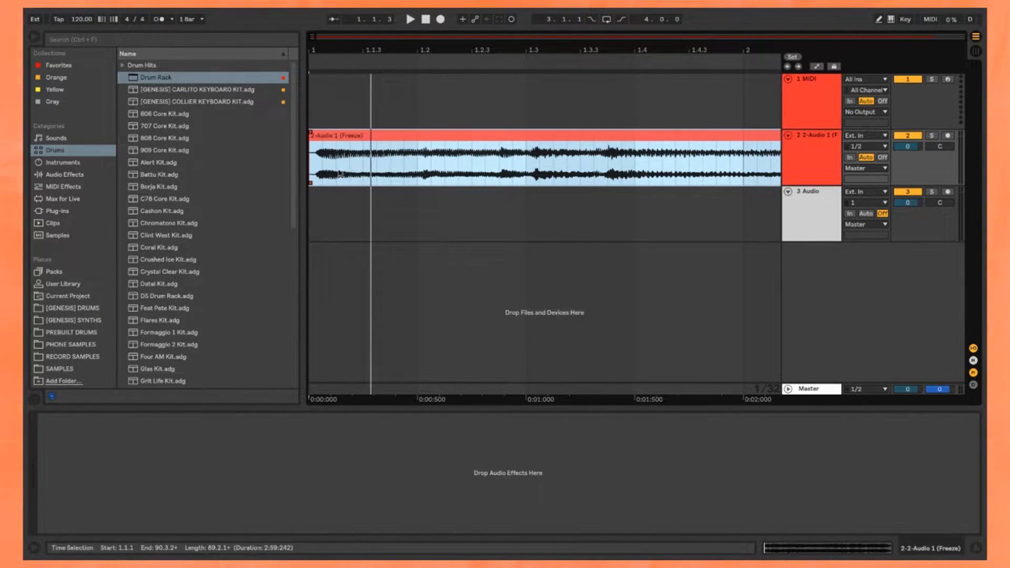
# Step: Examine the waveform at the start of the frozen clip to find the first chop point
pyautogui.moveTo(316, 177); pyautogui.dragTo(417, 169)
pyautogui.click(528, 164)
pyautogui.scroll(6, 528, 157)
pyautogui.scroll(-3, 528, 161)
pyautogui.scroll(-5, 528, 159)
pyautogui.click(431, 137)
pyautogui.scroll(-6, 342, 152)
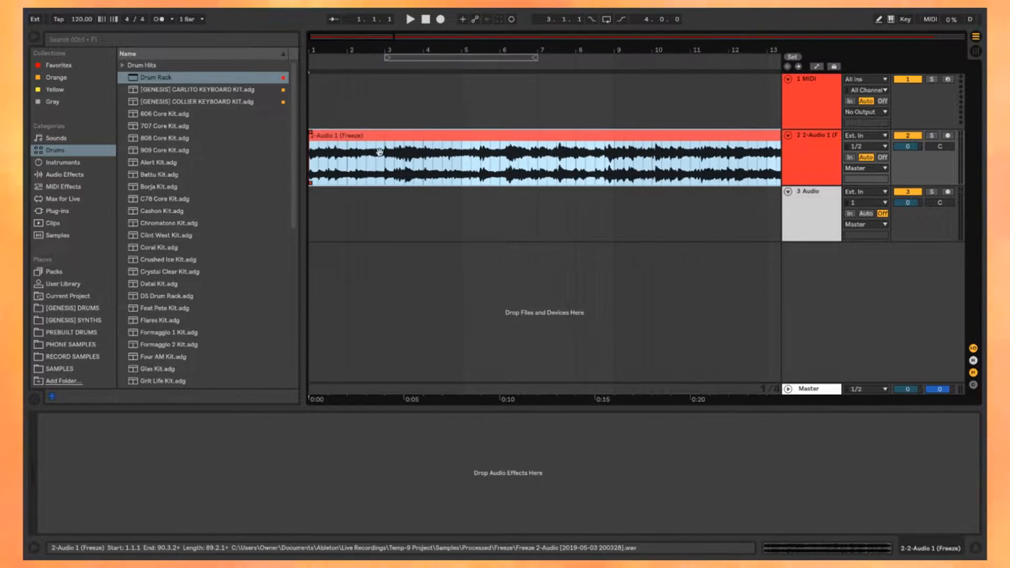
pyautogui.scroll(8, 337, 153)
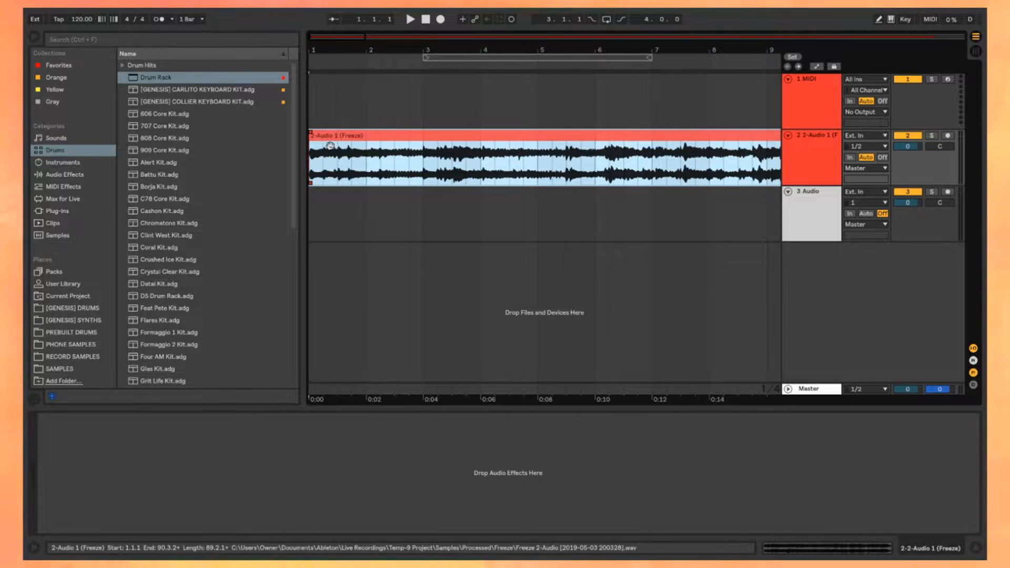
# Step: Split the frozen clip just before the transient at about 1.3.3
pyautogui.press('space')
pyautogui.moveTo(317, 153); pyautogui.dragTo(535, 182)
pyautogui.click(602, 182)
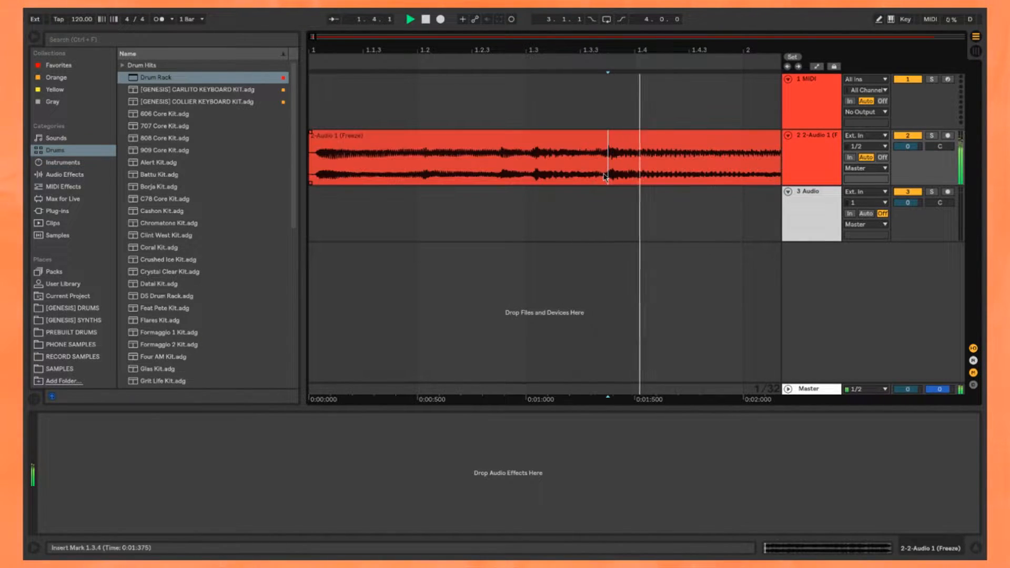
pyautogui.scroll(6, 602, 178)
pyautogui.scroll(-6, 601, 177)
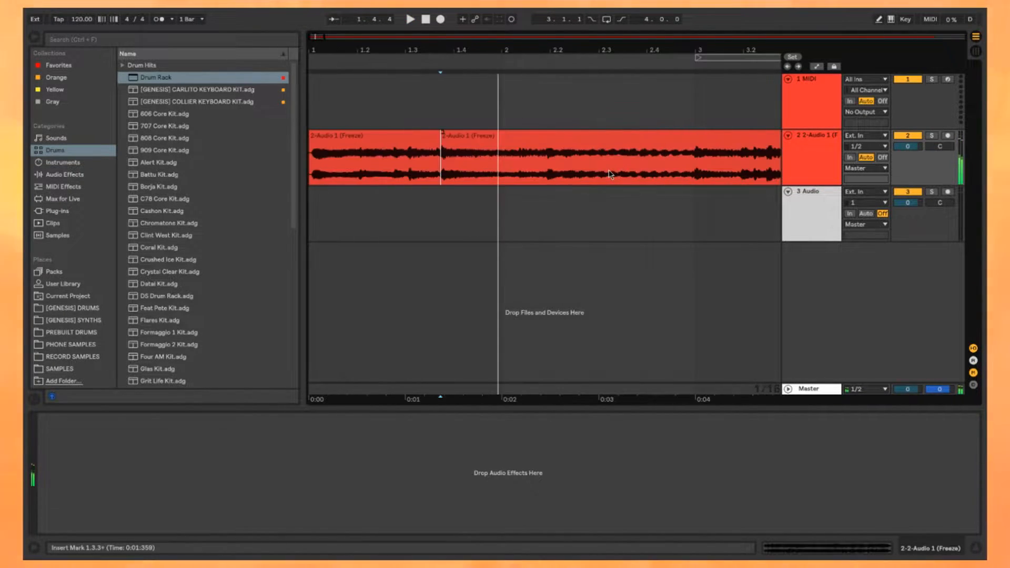
# Step: Audition the audio that follows the first split in the frozen clip
pyautogui.press('space')
pyautogui.click(481, 140)
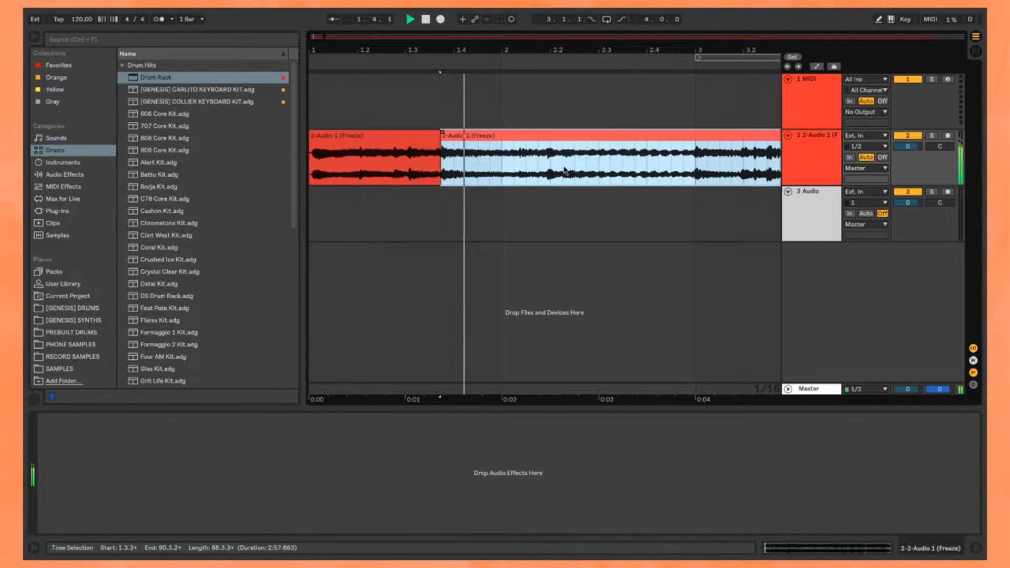
pyautogui.hscroll(1, 484, 145)
pyautogui.click(514, 181)
pyautogui.hscroll(-1, 396, 151)
# Step: Deactivate the third track and copy the first chop onto it at the same position
pyautogui.click(368, 148)
pyautogui.press('space')
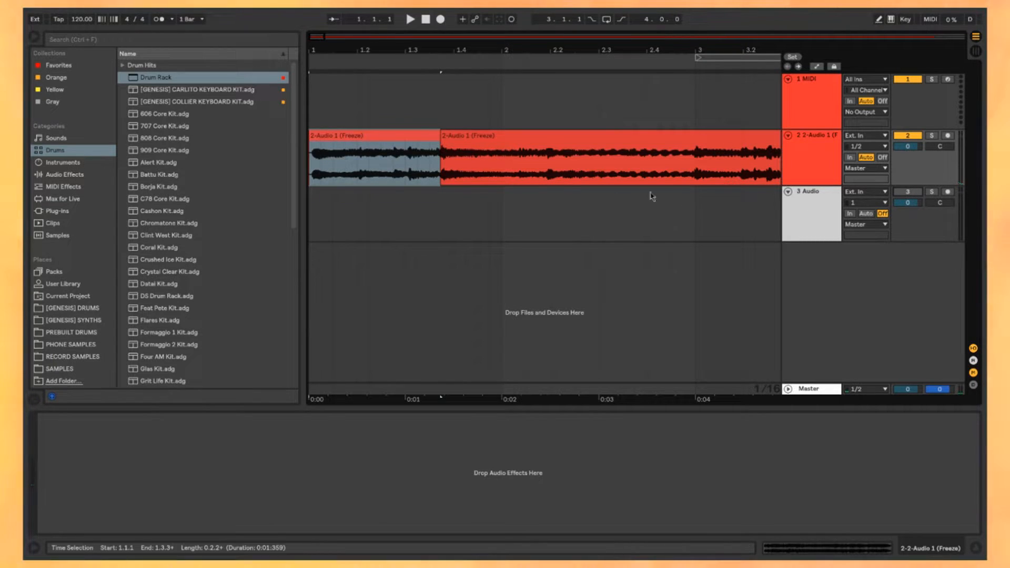
pyautogui.click(827, 216)
pyautogui.click(359, 143)
pyautogui.moveTo(359, 146); pyautogui.dragTo(421, 250)
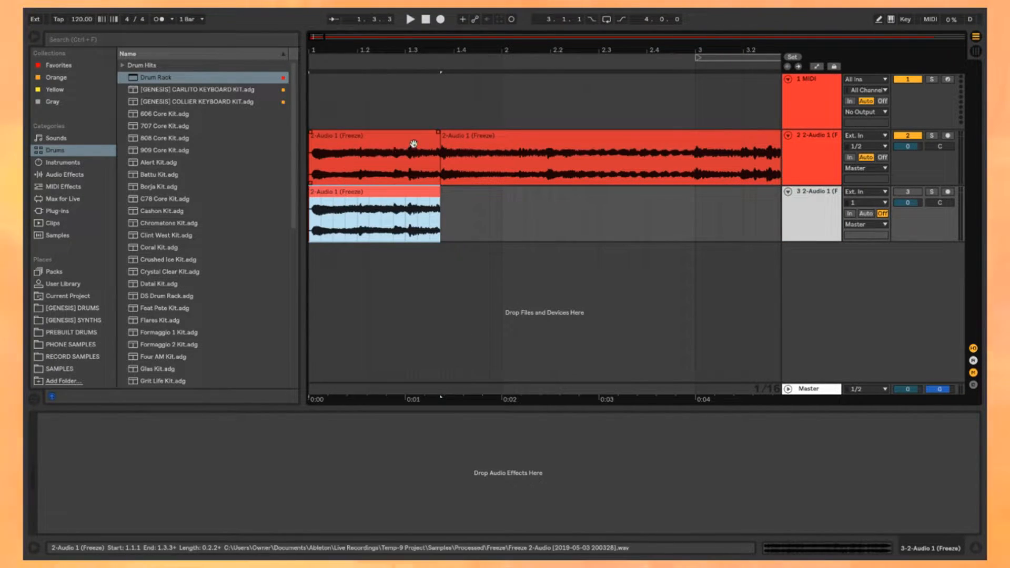
# Step: Split the remaining audio on the second track at the transient just after 2.1.4
pyautogui.click(551, 147)
pyautogui.scroll(4, 540, 149)
pyautogui.click(522, 170)
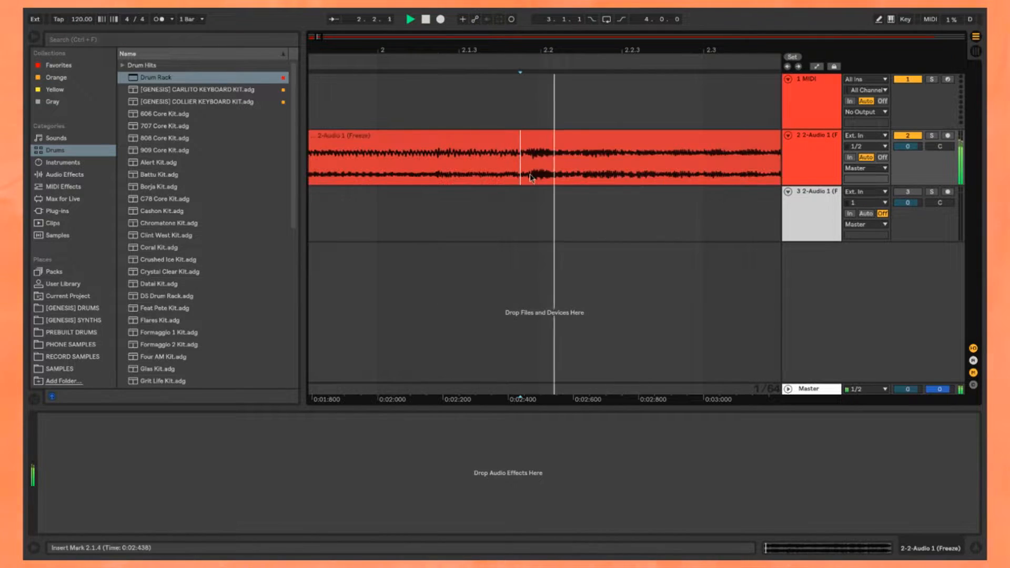
pyautogui.scroll(4, 522, 170)
pyautogui.click(525, 171)
pyautogui.scroll(-5, 528, 173)
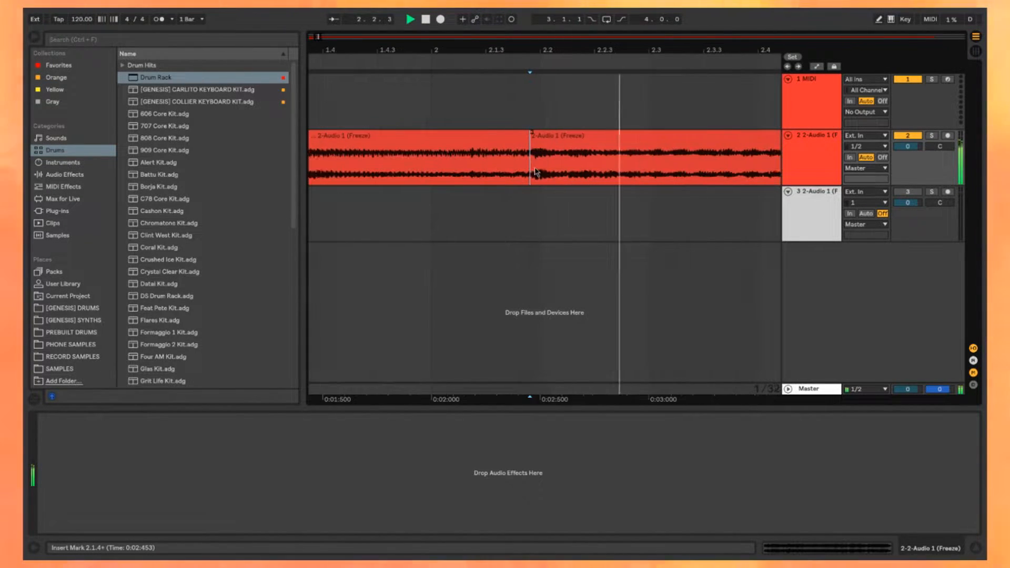
# Step: Split the remaining clip just before bar 3 and copy the second and third chops onto the third track
pyautogui.scroll(5, 613, 168)
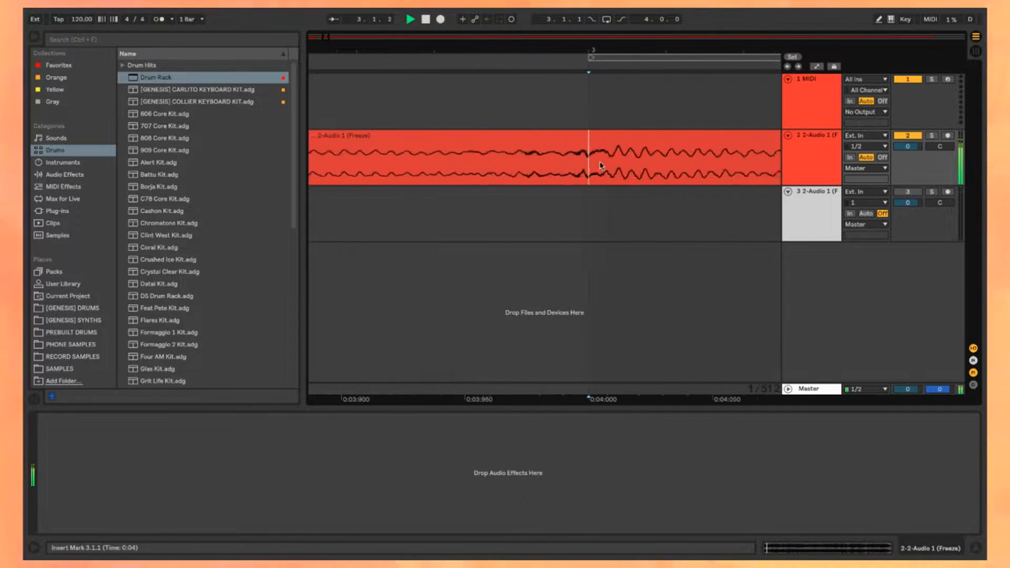
pyautogui.click(553, 168)
pyautogui.scroll(-6, 571, 173)
pyautogui.keyDown('shift'); pyautogui.click(408, 137); pyautogui.keyUp('shift')
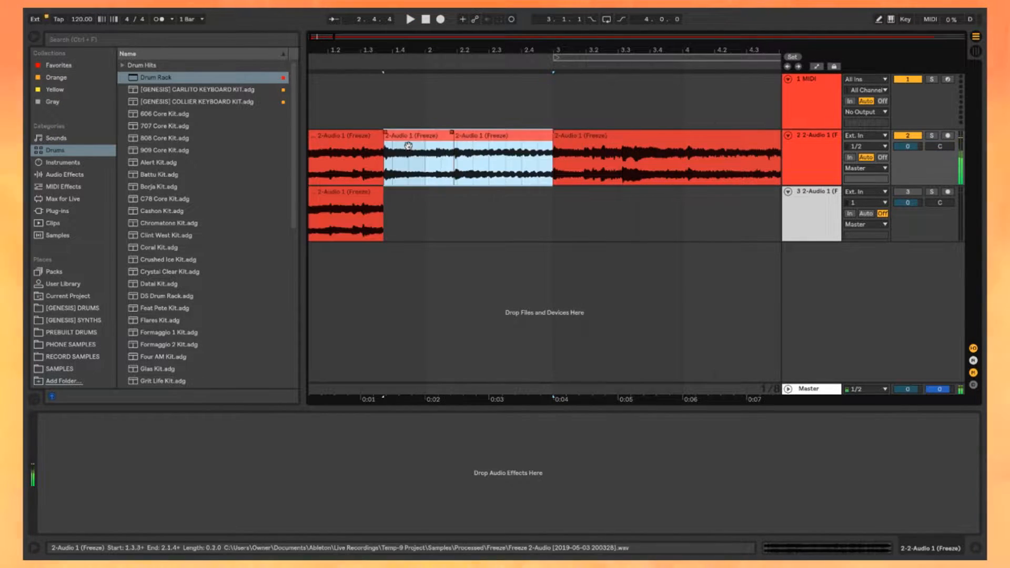
pyautogui.moveTo(409, 138); pyautogui.dragTo(408, 195)
# Step: Split the remaining clip at about 3.3.1 and copy the fourth chop onto the third track
pyautogui.click(578, 138)
pyautogui.scroll(4, 447, 171)
pyautogui.click(470, 174)
pyautogui.scroll(3, 474, 176)
pyautogui.click(344, 173)
pyautogui.hotkey('ctrl', 'e')
pyautogui.scroll(-6, 402, 160)
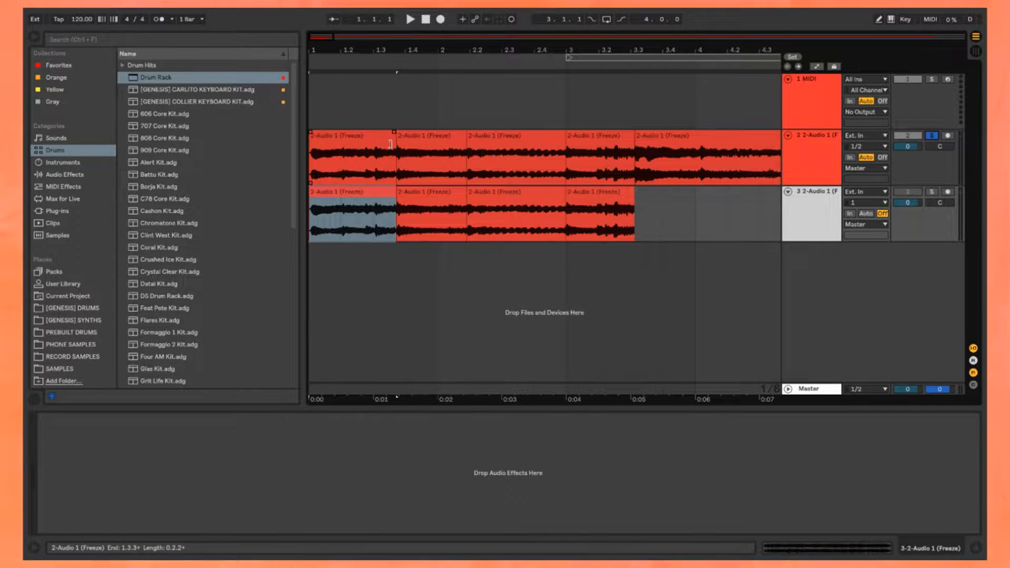
# Step: Solo the second track and trim the silence from the start of its first chop
pyautogui.scroll(4, 390, 143)
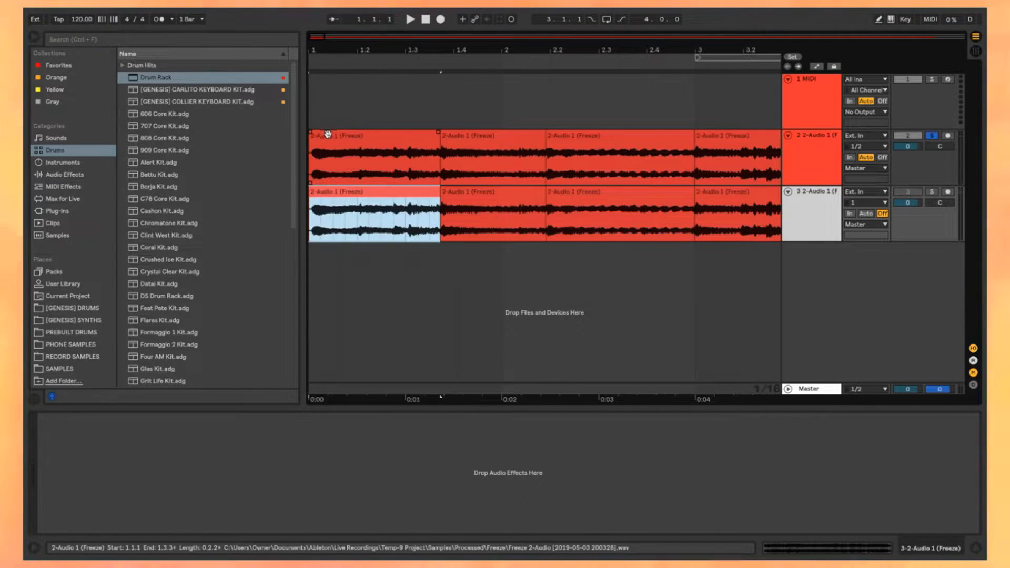
pyautogui.click(323, 143)
pyautogui.press('space')
pyautogui.scroll(2, 337, 147)
pyautogui.press('space')
pyautogui.scroll(-4, 352, 150)
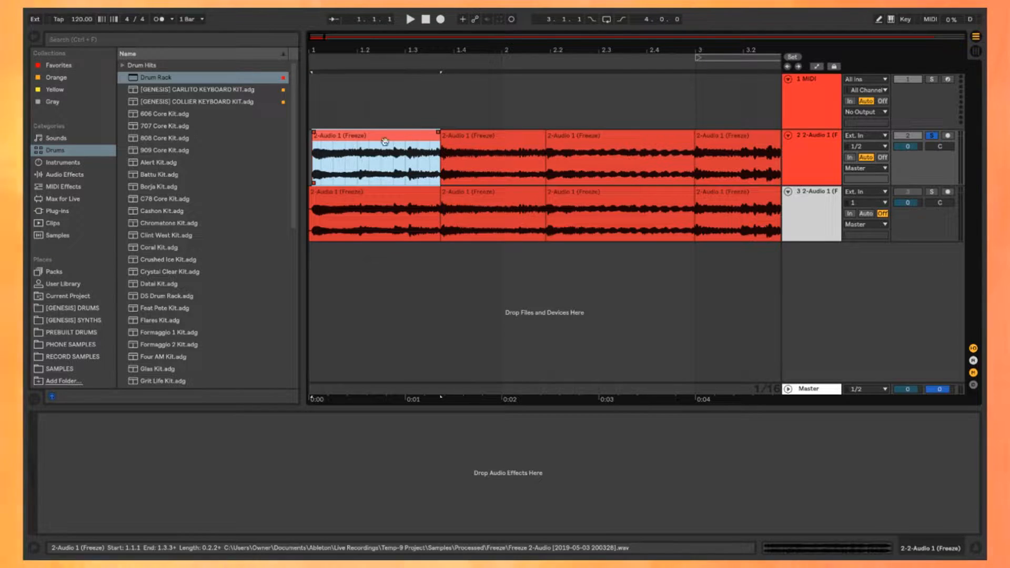
pyautogui.scroll(3, 321, 146)
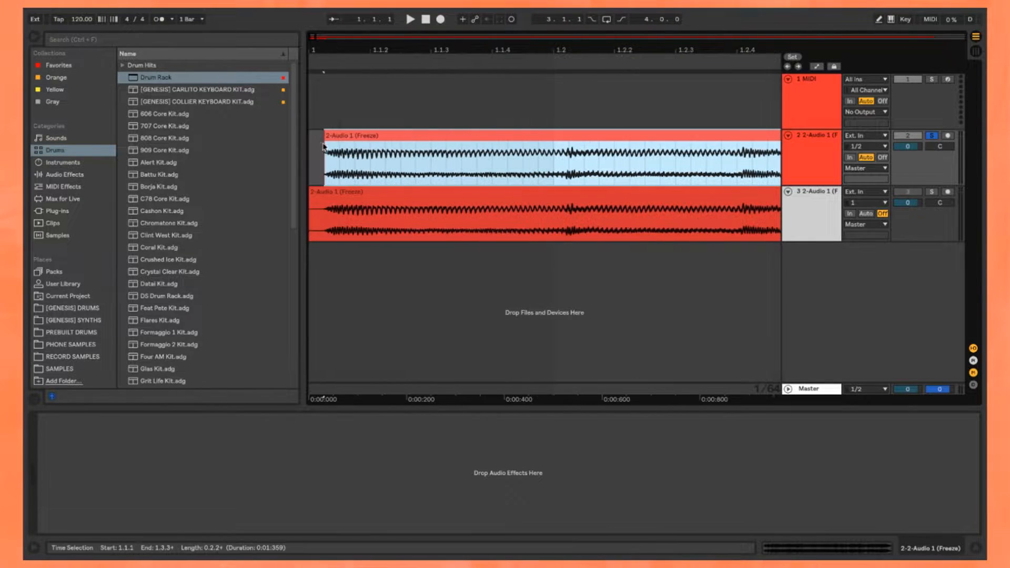
pyautogui.scroll(-4, 432, 151)
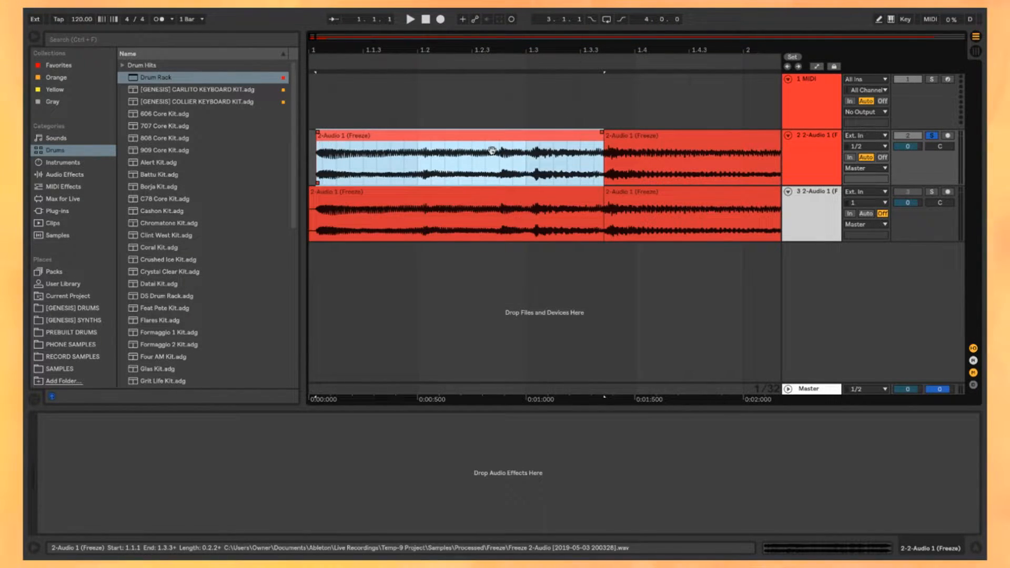
# Step: Audition the individual chops on the soloed second track
pyautogui.press('space')
pyautogui.click(444, 140)
pyautogui.click(601, 138)
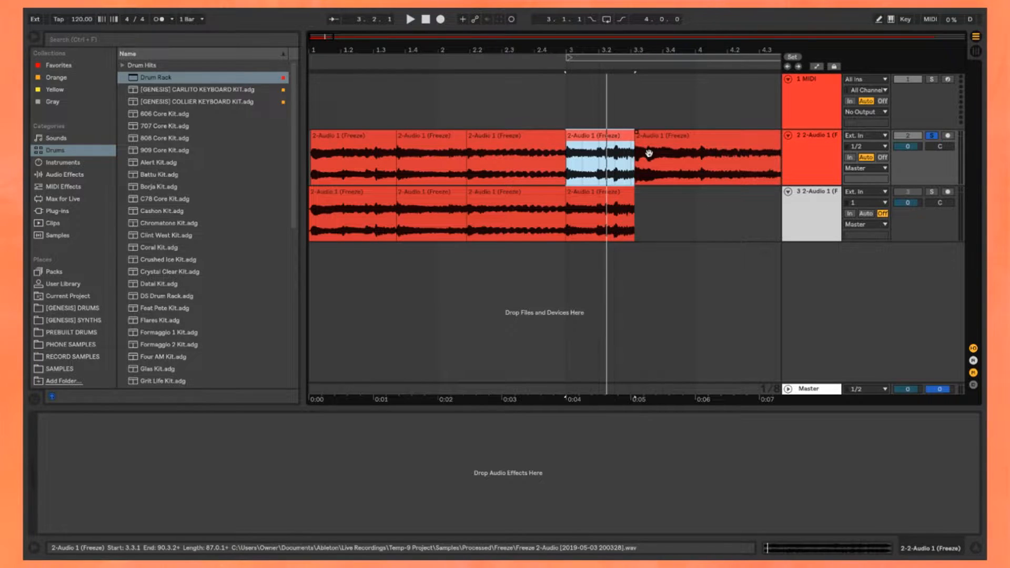
pyautogui.click(485, 136)
pyautogui.press('space')
# Step: Examine the onset of the third chop up close and play it back to check its starting point
pyautogui.press('space')
pyautogui.scroll(5, 457, 147)
pyautogui.press('space')
pyautogui.moveTo(602, 156); pyautogui.dragTo(542, 176)
pyautogui.click(524, 171)
pyautogui.scroll(-4, 542, 158)
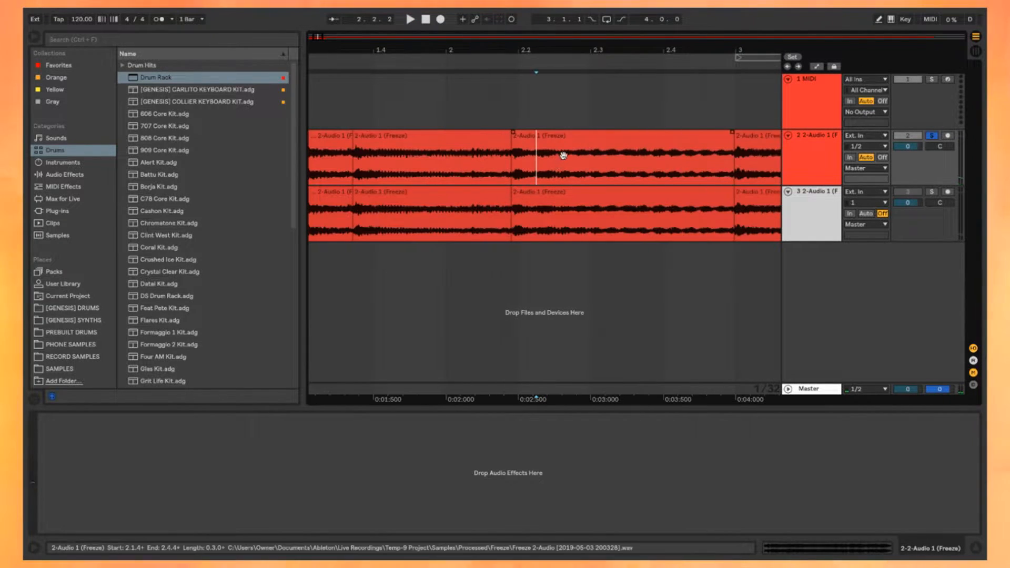
pyautogui.click(542, 150)
pyautogui.hscroll(3, 505, 158)
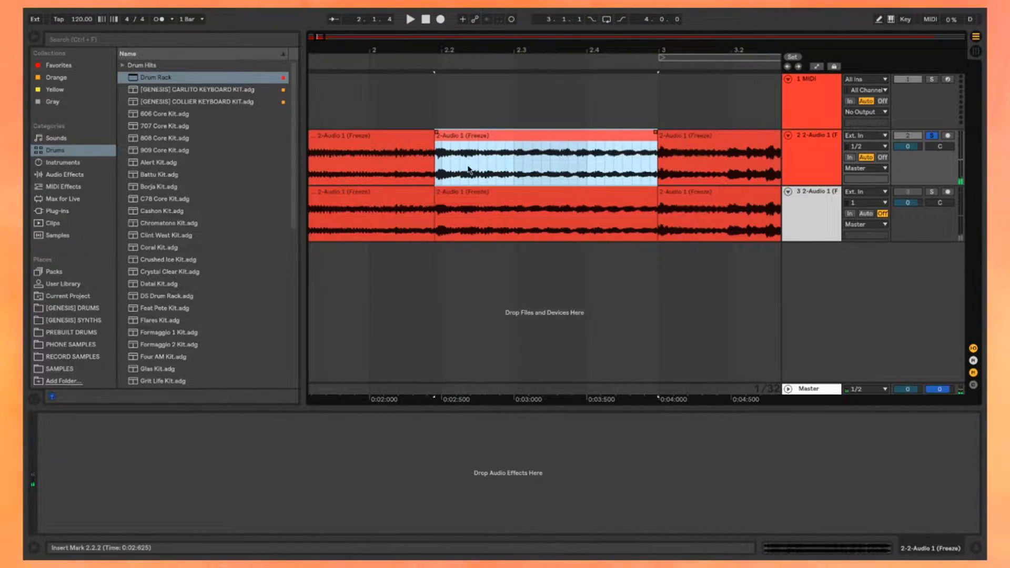
pyautogui.scroll(10, 441, 158)
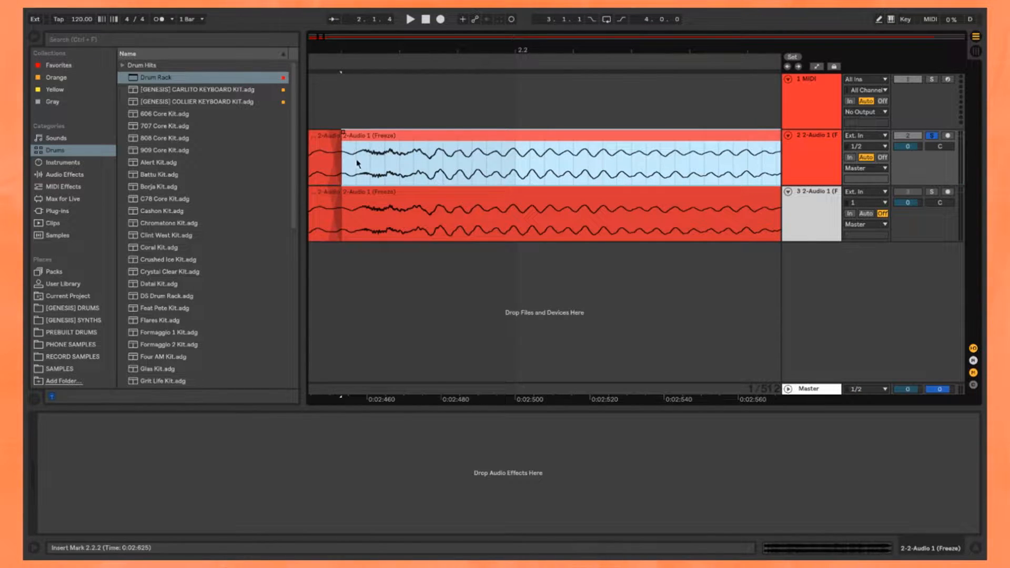
pyautogui.scroll(-10, 440, 143)
pyautogui.press('space')
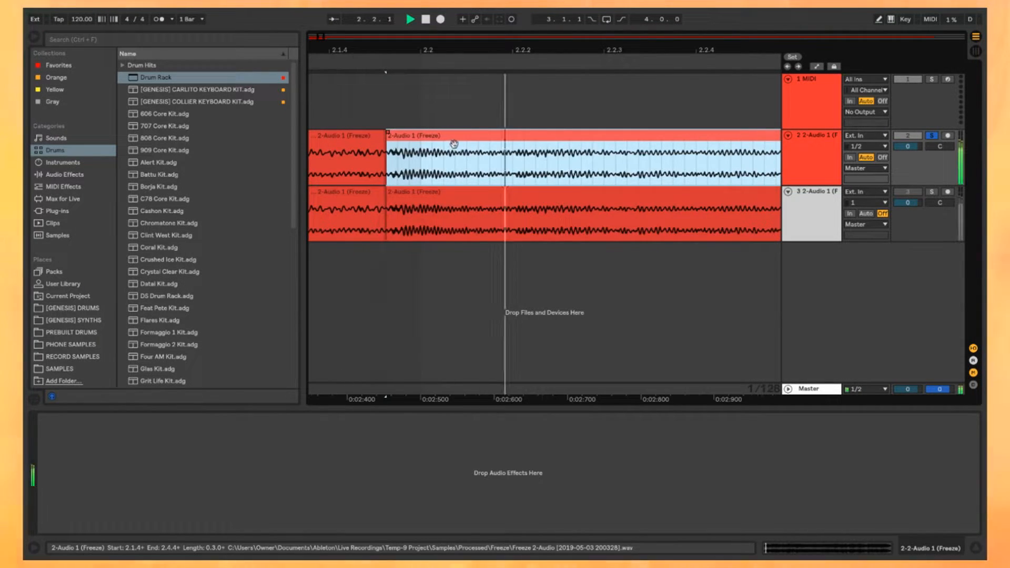
pyautogui.press('space')
# Step: Split the remaining clip at about 4.1.1 and 4.4.2, and copy the fifth chop onto the third track
pyautogui.click(731, 144)
pyautogui.press('space')
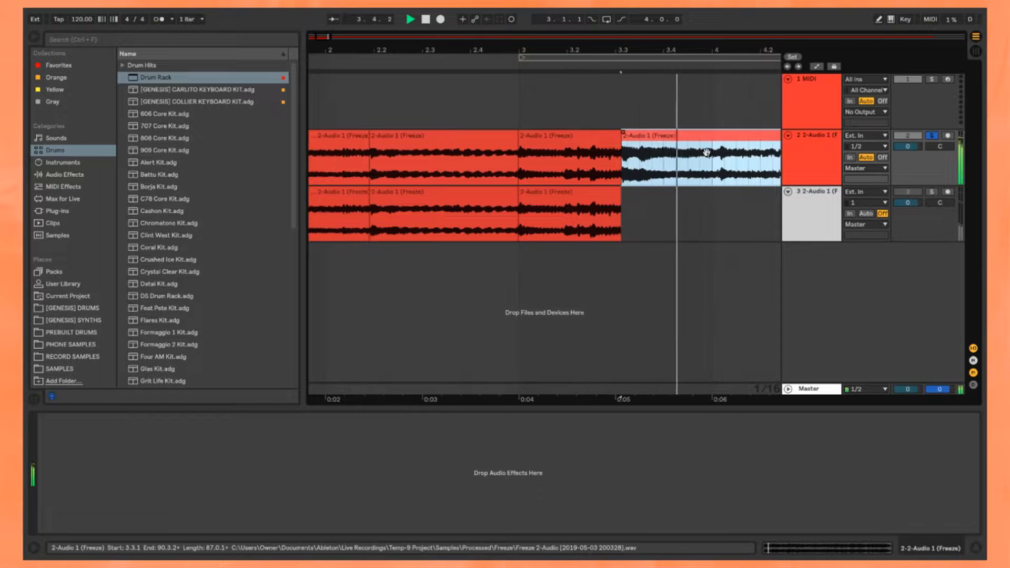
pyautogui.press('space')
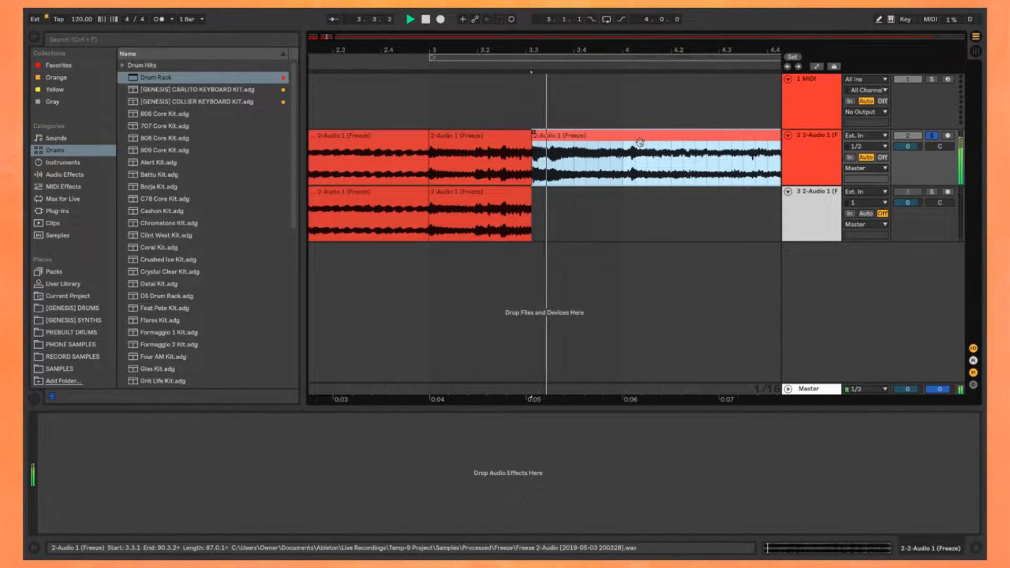
pyautogui.scroll(8, 645, 145)
pyautogui.press('space')
pyautogui.click(549, 175)
pyautogui.press('space')
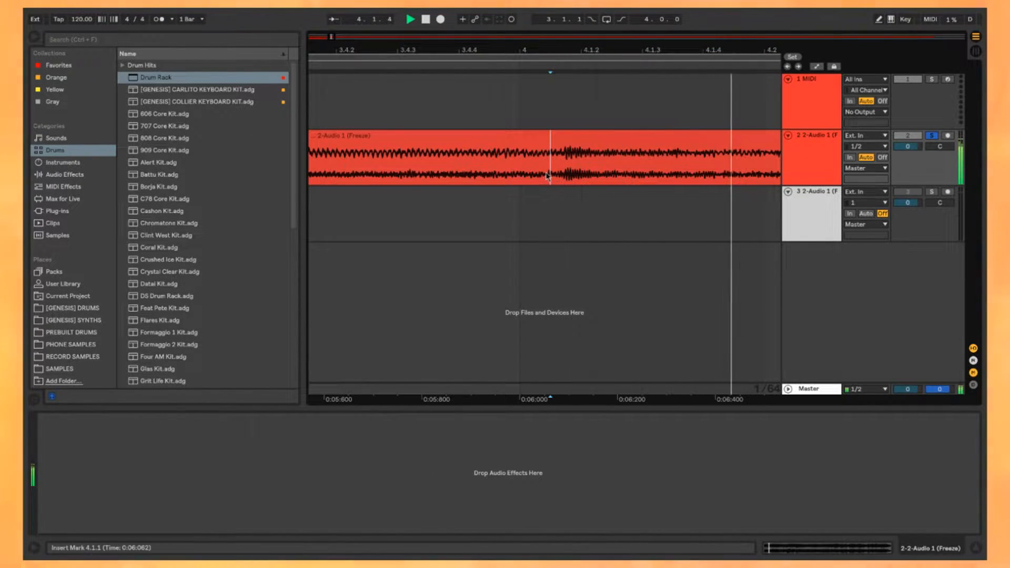
pyautogui.moveTo(528, 136); pyautogui.dragTo(527, 205)
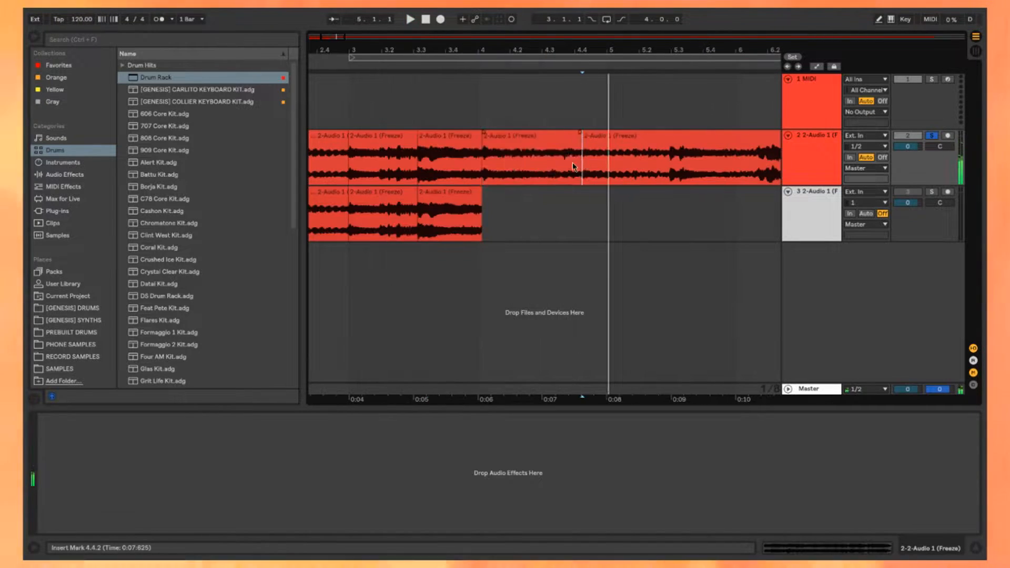
# Step: Copy the chop ending at 4.4.2 onto the third track and split the remaining clip at 5.2.4
pyautogui.click(600, 176)
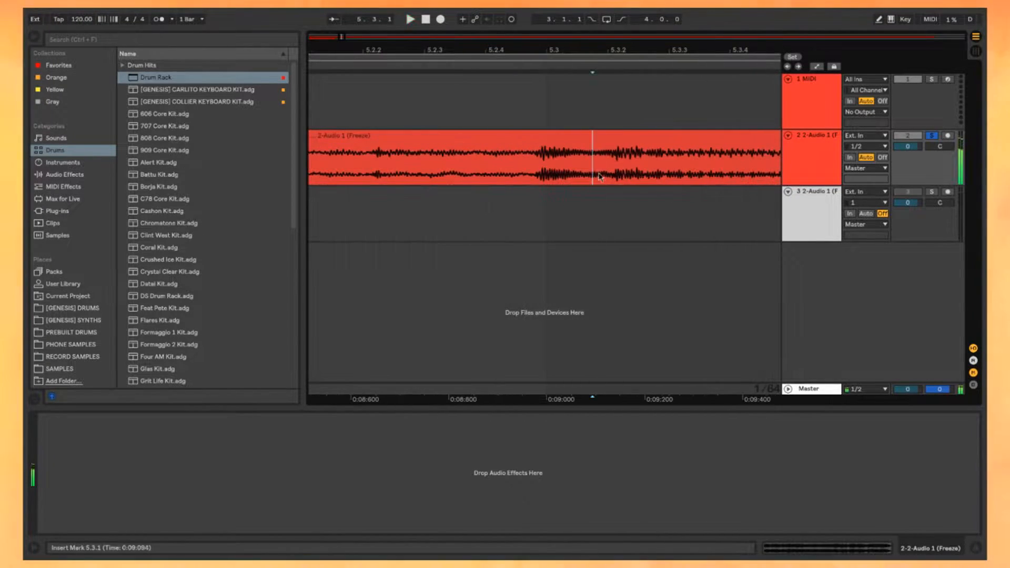
pyautogui.click(542, 180)
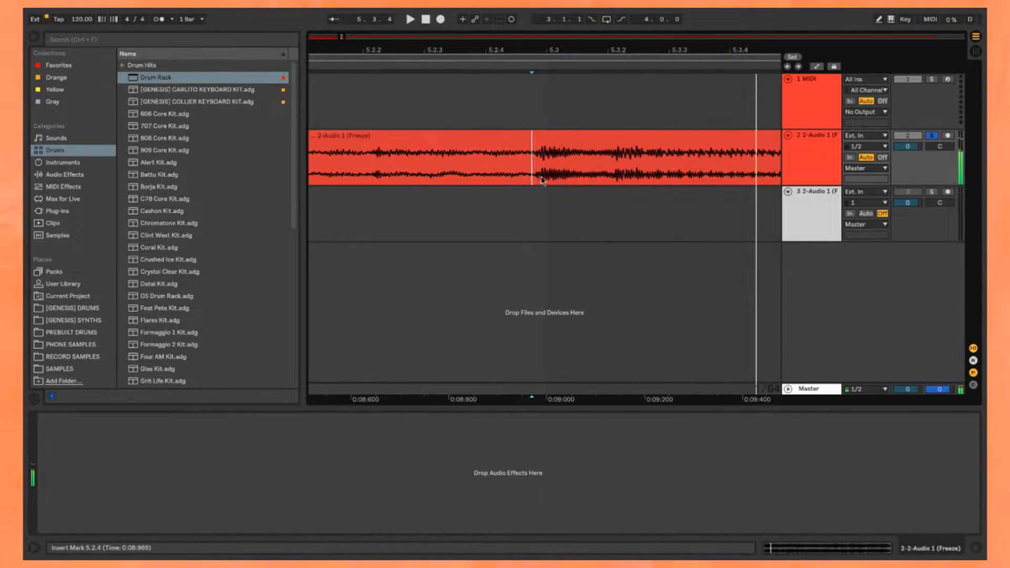
pyautogui.scroll(5, 517, 139)
pyautogui.press('space')
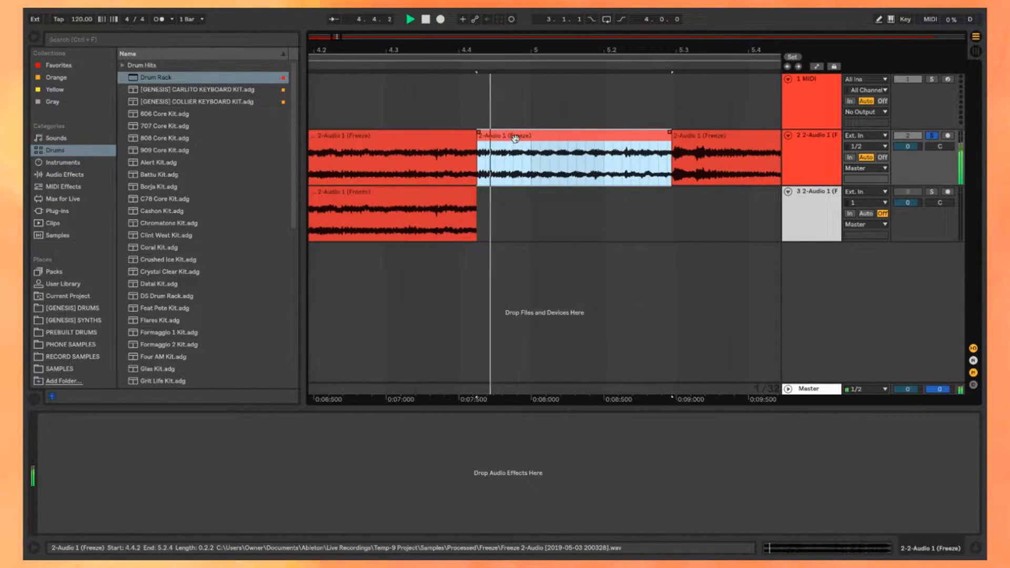
# Step: Split the remaining clip at about 6.1.3 and copy the chop starting at 5.2.4 onto the third track
pyautogui.hscroll(3, 551, 141)
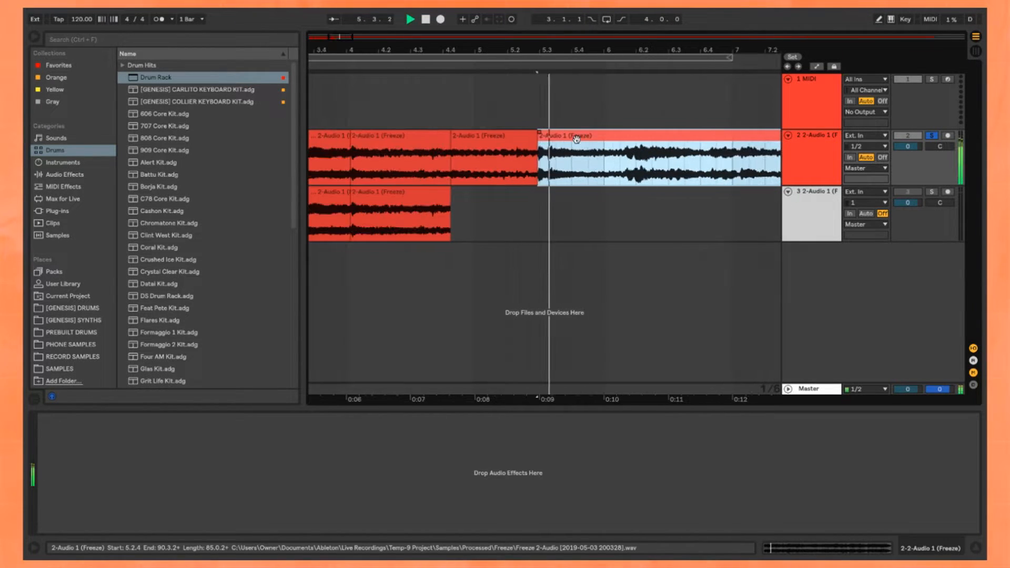
pyautogui.click(543, 180)
pyautogui.scroll(2, 542, 180)
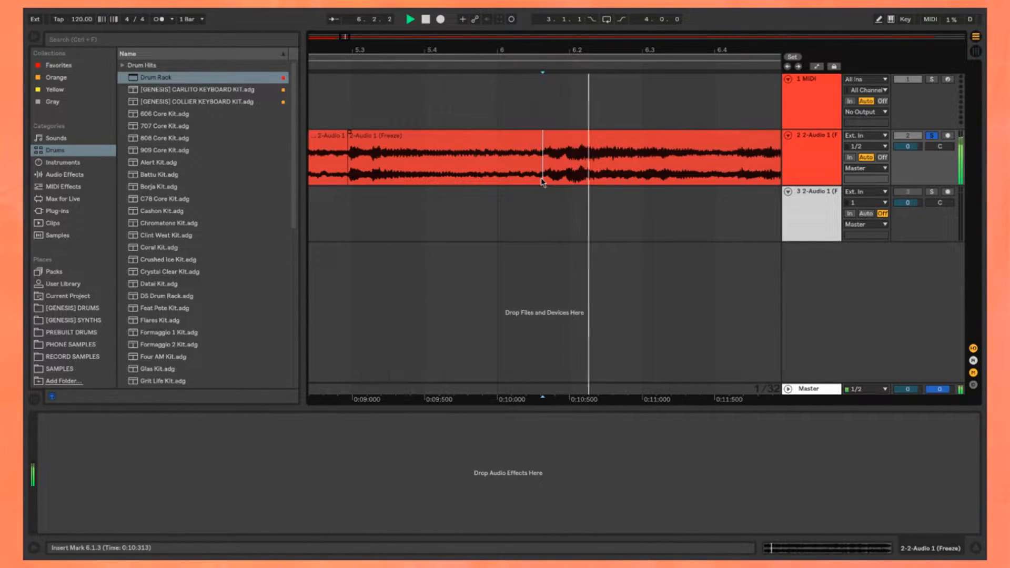
pyautogui.scroll(1, 479, 177)
pyautogui.click(513, 135)
pyautogui.press('space')
# Step: Split the remaining clip at about 16.2.4 and 16.4.3, and copy the chop between them onto the third track
pyautogui.scroll(-5, 428, 151)
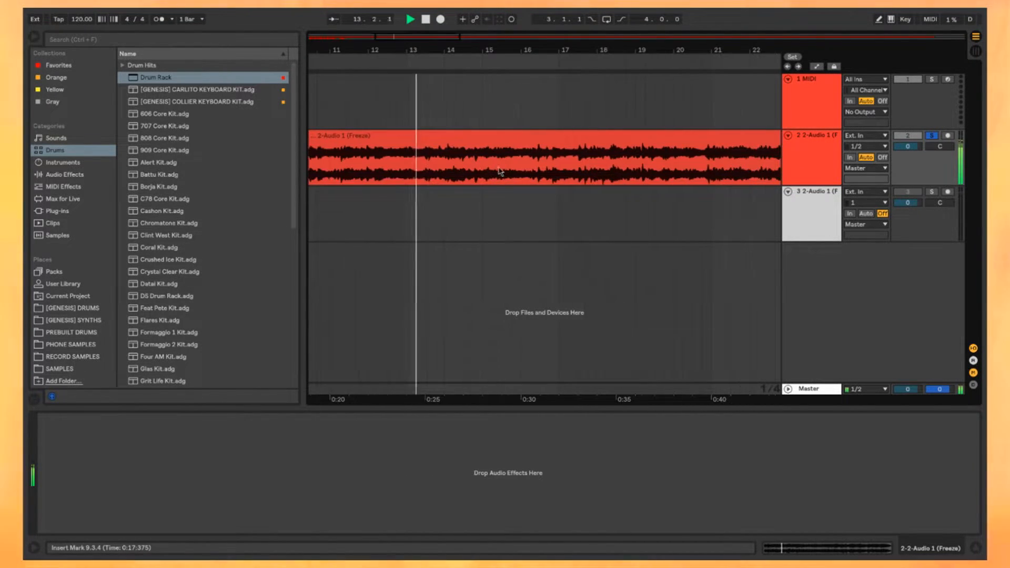
pyautogui.scroll(-3, 460, 173)
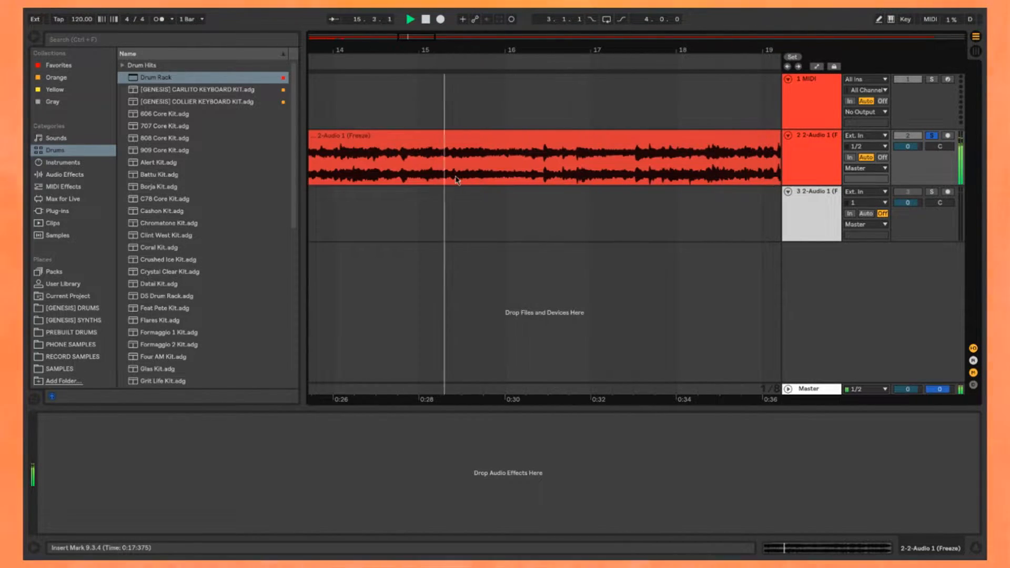
pyautogui.scroll(10, 456, 180)
pyautogui.click(527, 167)
pyautogui.press('space')
pyautogui.scroll(-6, 527, 167)
pyautogui.press('space')
pyautogui.scroll(-8, 432, 180)
pyautogui.hotkey('ctrl', 'e')
pyautogui.moveTo(429, 136); pyautogui.dragTo(429, 196)
# Step: Split the remaining clip at about 17.3.1
pyautogui.scroll(8, 595, 173)
pyautogui.click(595, 174)
pyautogui.scroll(-6, 595, 174)
pyautogui.hotkey('ctrl', 'e')
pyautogui.scroll(4, 590, 180)
pyautogui.scroll(-2, 588, 176)
# Step: Split the remaining clip at about 18.2.2 and copy the chops between 16.4.3 and 18.2.2 onto the third track
pyautogui.click(467, 170)
pyautogui.press('space')
pyautogui.hotkey('ctrl', 'e')
pyautogui.scroll(-6, 575, 179)
pyautogui.moveTo(588, 136); pyautogui.dragTo(575, 188)
pyautogui.scroll(-5, 563, 189)
pyautogui.scroll(4, 361, 199)
pyautogui.moveTo(361, 198); pyautogui.dragTo(425, 198)
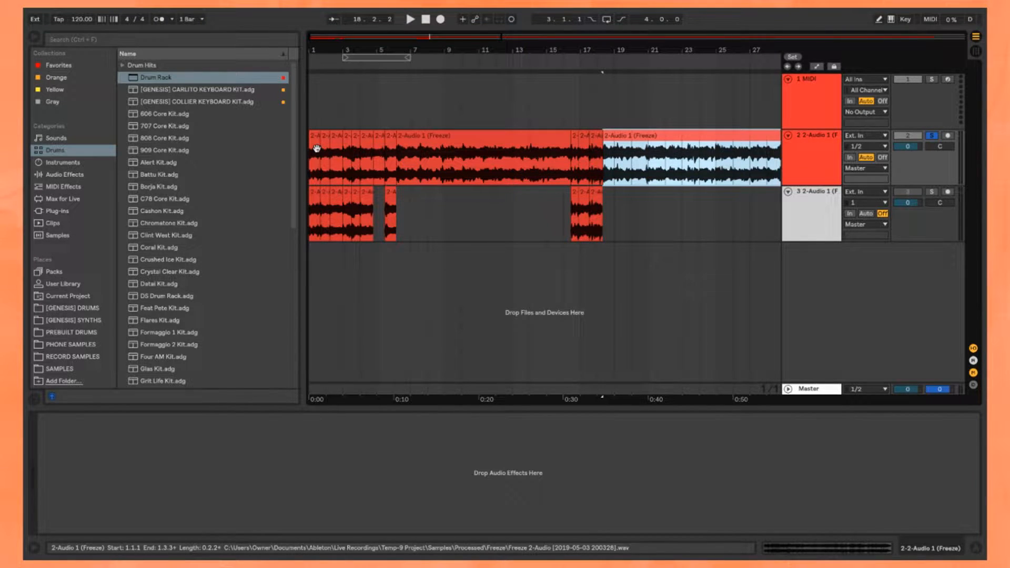
# Step: Audition the chop starting at 17.3.1, briefly solo the third track, and leave no track soloed
pyautogui.scroll(5, 619, 152)
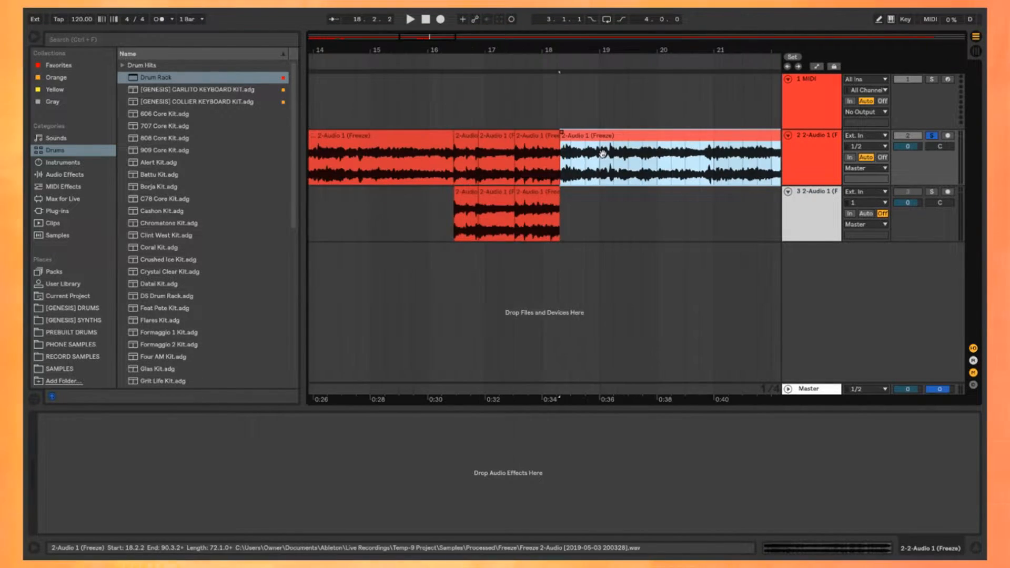
pyautogui.scroll(5, 568, 141)
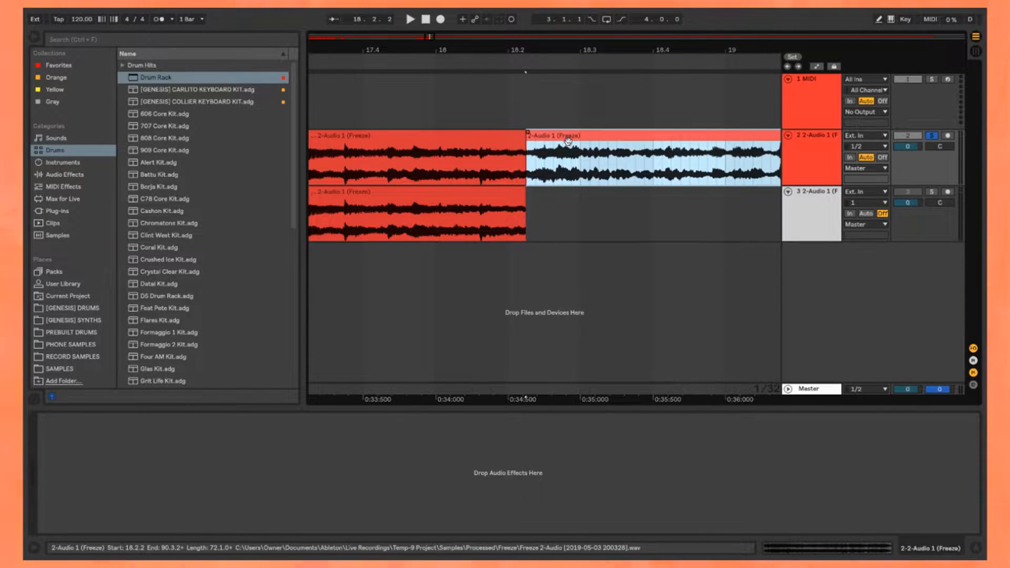
pyautogui.hscroll(-4, 568, 141)
pyautogui.click(542, 137)
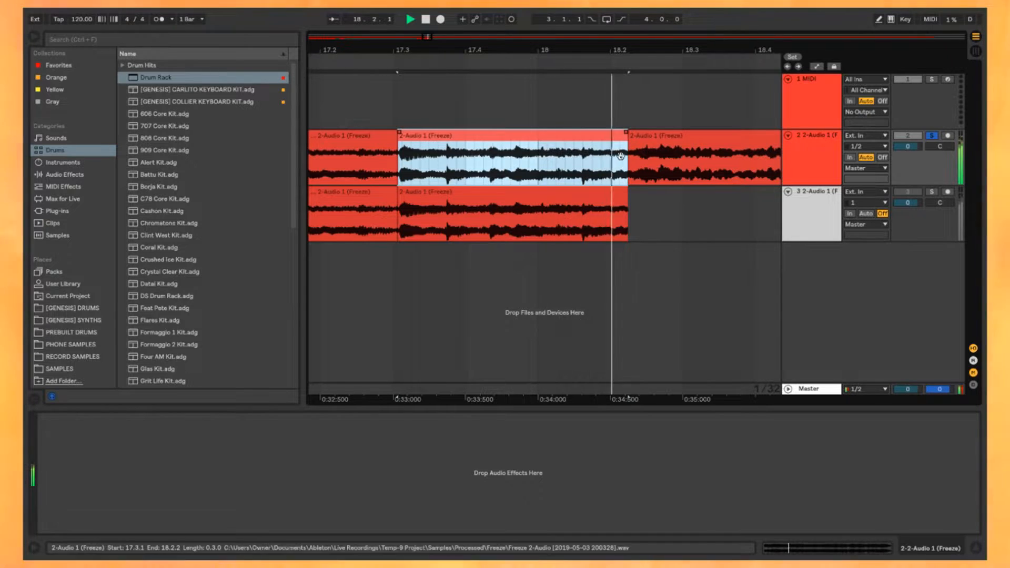
pyautogui.click(604, 192)
pyautogui.click(931, 192)
pyautogui.click(932, 192)
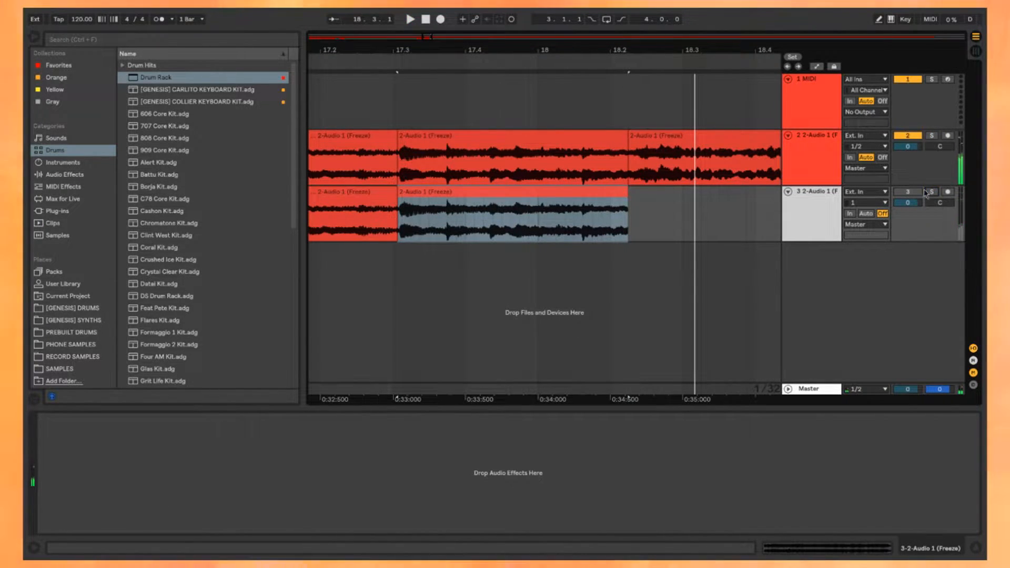
pyautogui.press('space')
# Step: Look over the chops made so far and play through the remaining clip to find the next section to chop
pyautogui.click(719, 137)
pyautogui.scroll(-3, 715, 141)
pyautogui.hscroll(4, 706, 147)
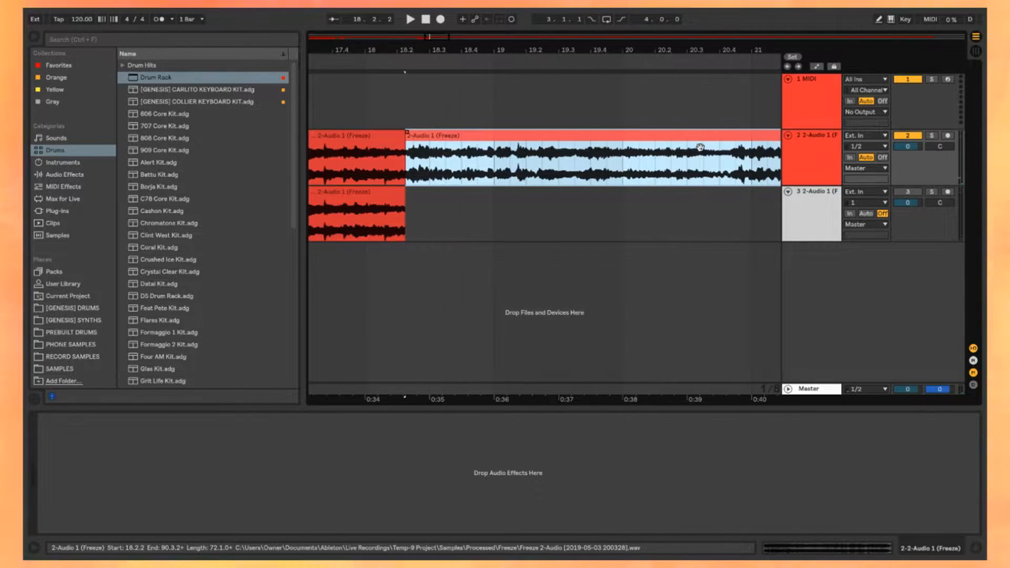
pyautogui.scroll(-5, 700, 147)
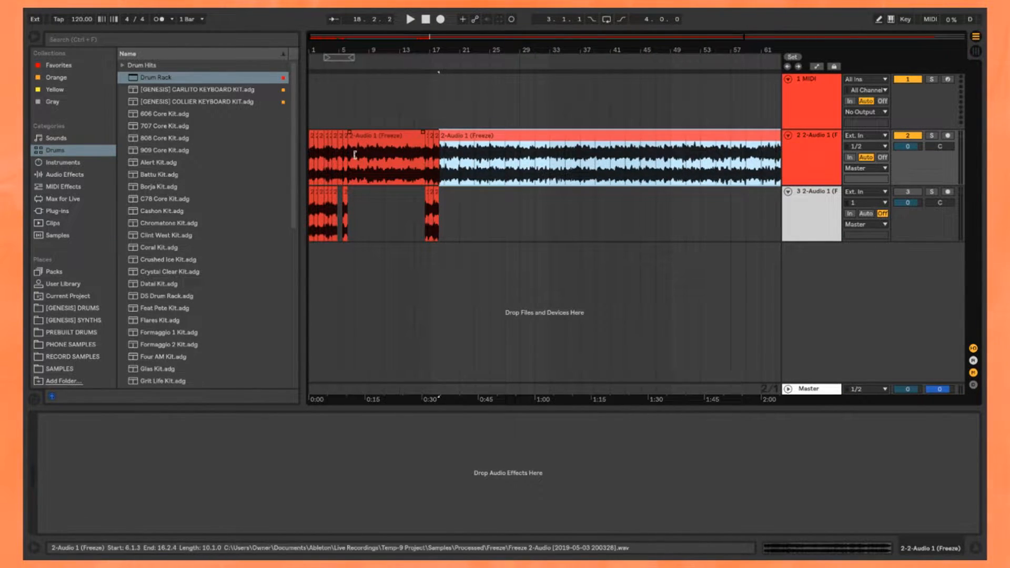
pyautogui.scroll(4, 348, 153)
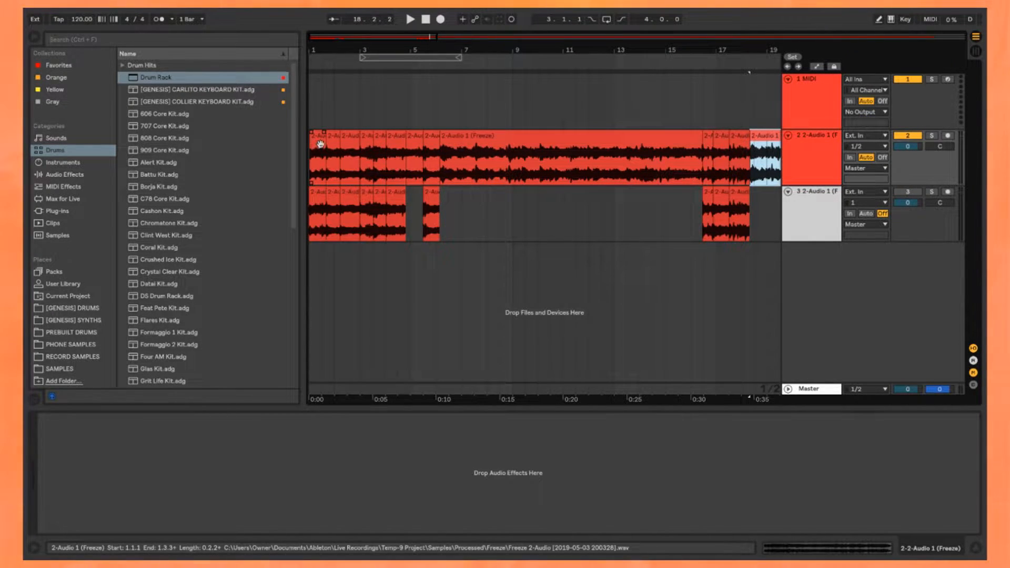
pyautogui.hscroll(5, 496, 149)
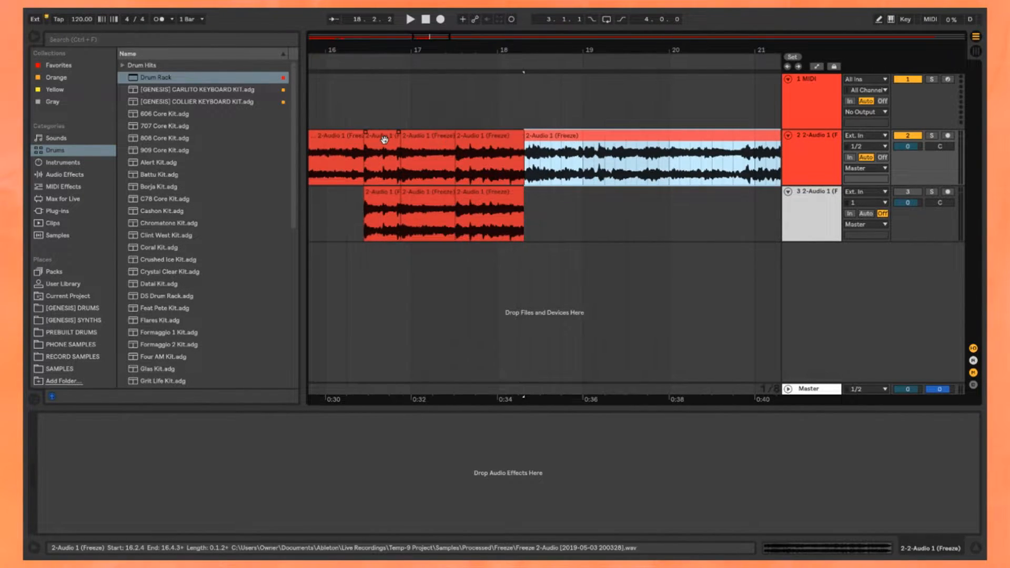
pyautogui.moveTo(603, 156); pyautogui.dragTo(515, 152)
pyautogui.press('space')
pyautogui.scroll(3, 500, 163)
pyautogui.moveTo(704, 168); pyautogui.dragTo(478, 170)
pyautogui.moveTo(617, 171); pyautogui.dragTo(478, 172)
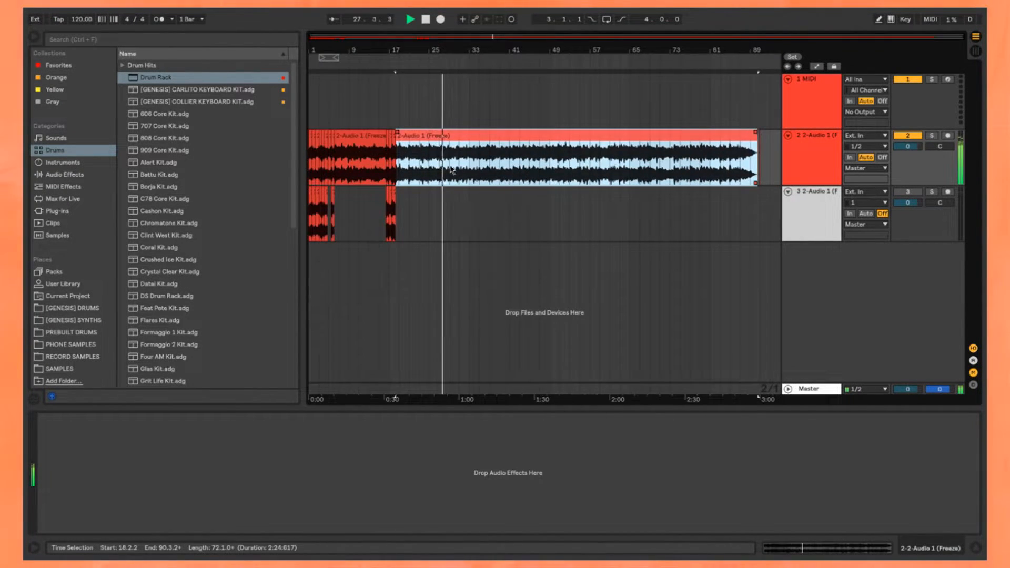
# Step: Split the remaining clip at about 28.3.4 and at the next transient after it
pyautogui.scroll(3, 421, 170)
pyautogui.click(398, 172)
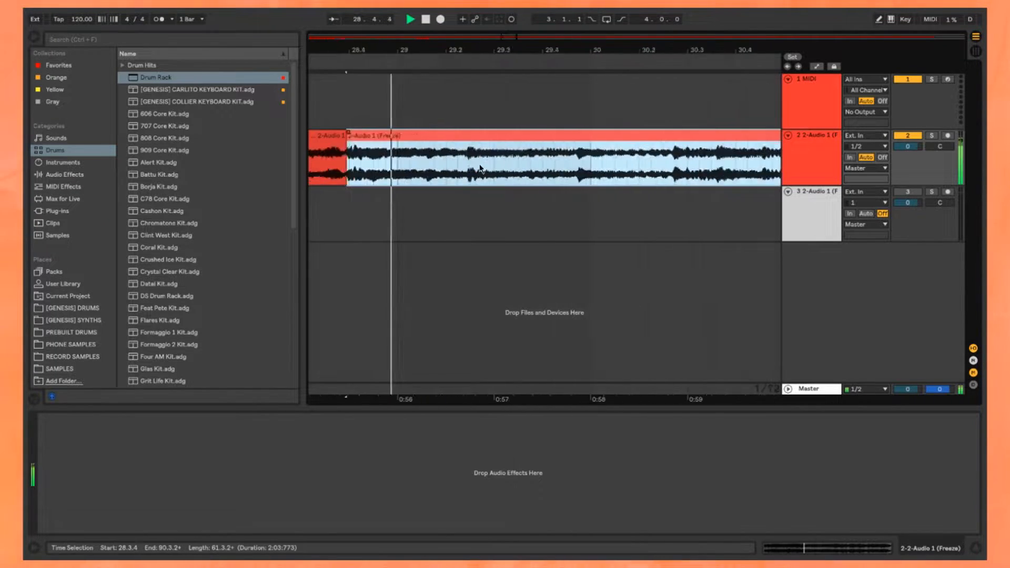
pyautogui.click(444, 171)
pyautogui.scroll(5, 445, 169)
pyautogui.click(452, 166)
pyautogui.hotkey('ctrl', 'e')
# Step: Split the remaining clip at the transient near 30.2.3
pyautogui.scroll(-4, 456, 168)
pyautogui.click(520, 180)
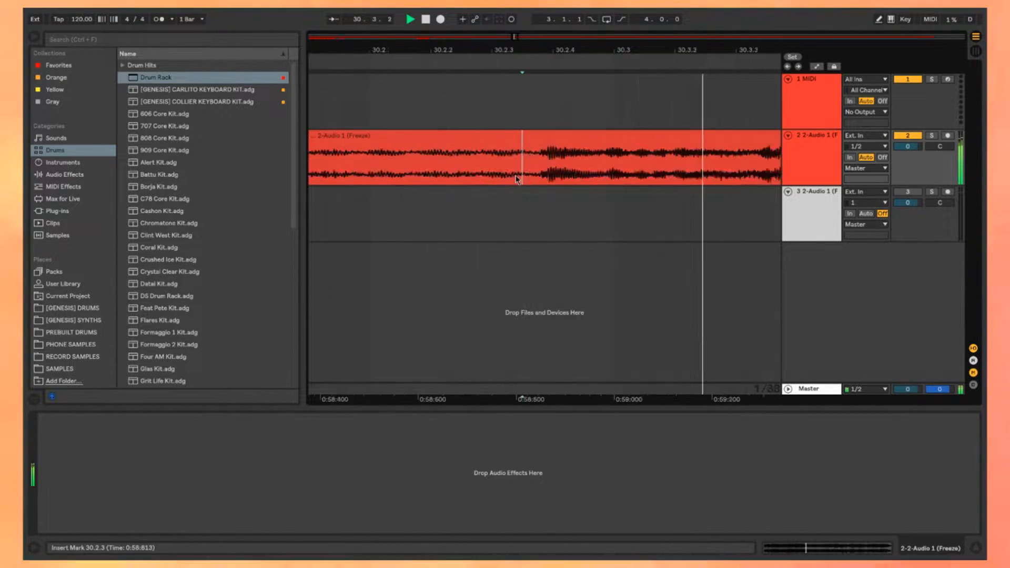
pyautogui.scroll(4, 520, 180)
pyautogui.click(566, 173)
pyautogui.hotkey('ctrl', 'e')
# Step: Split the remaining clip at about 56.2.3 and 57.1.2
pyautogui.click(541, 173)
pyautogui.hotkey('ctrl', 'e')
pyautogui.scroll(-4, 541, 171)
pyautogui.click(630, 171)
pyautogui.hotkey('ctrl', 'e')
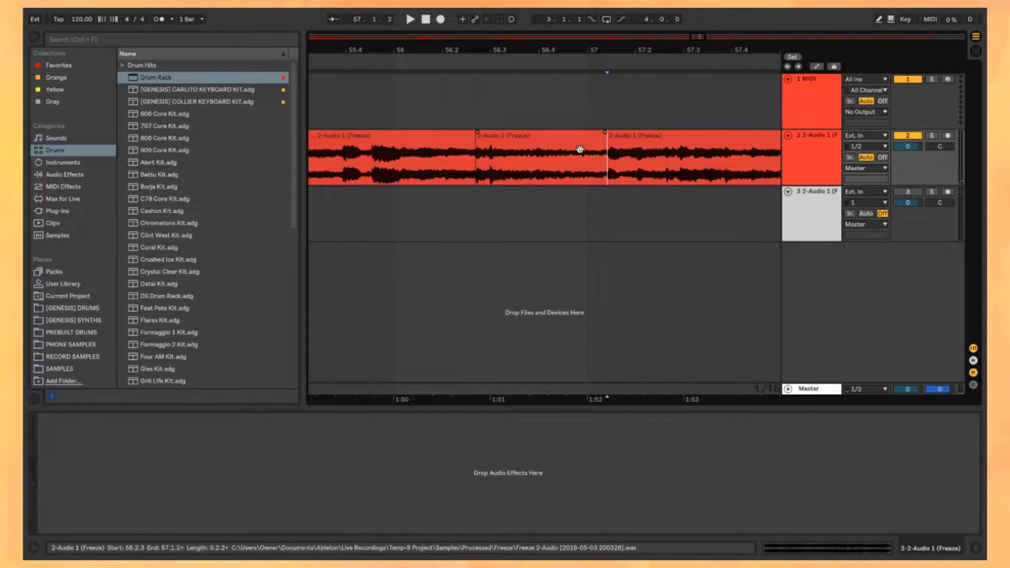
# Step: Split the remaining clip just before the transient at about 58.2.1
pyautogui.click(580, 149)
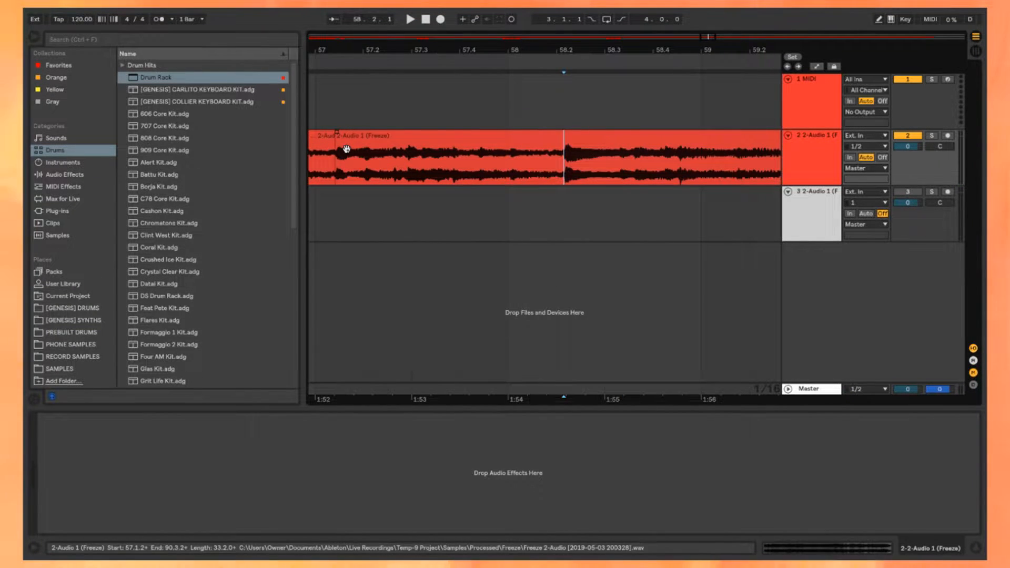
pyautogui.scroll(5, 564, 150)
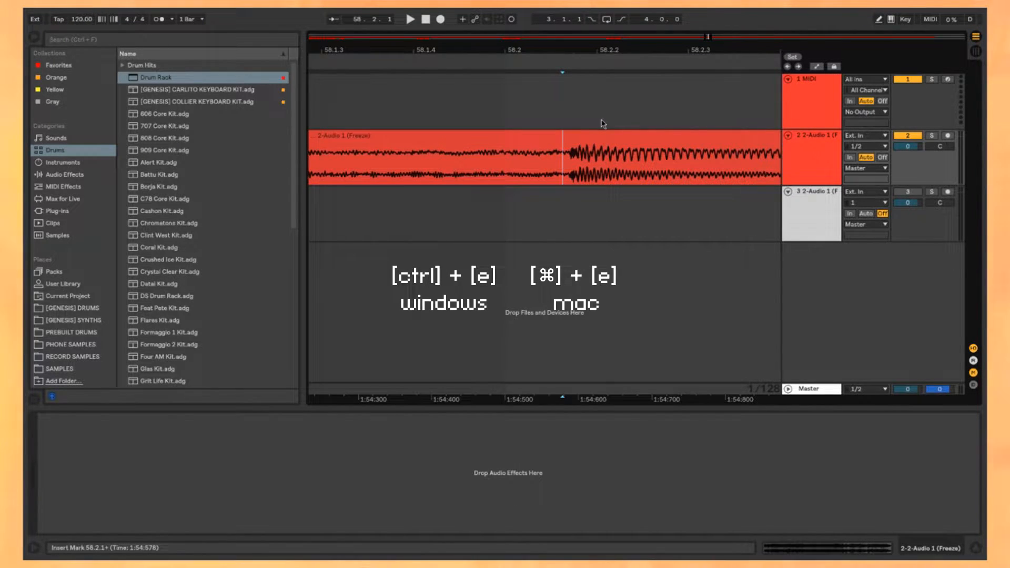
pyautogui.hotkey('ctrl', 'e')
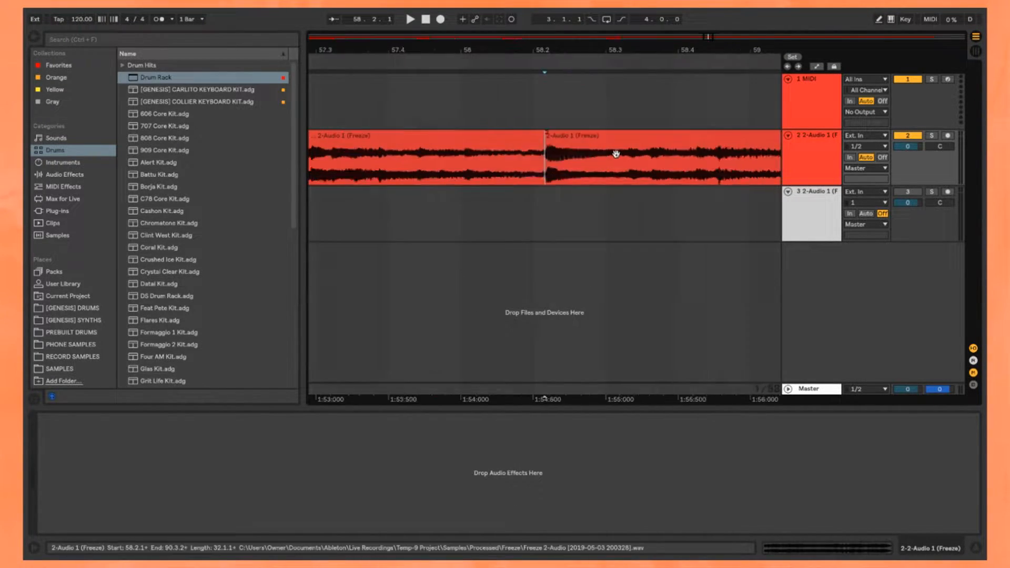
# Step: Examine the split at 58.2.1 up close and play the clip from there to check its onset
pyautogui.doubleClick(492, 161)
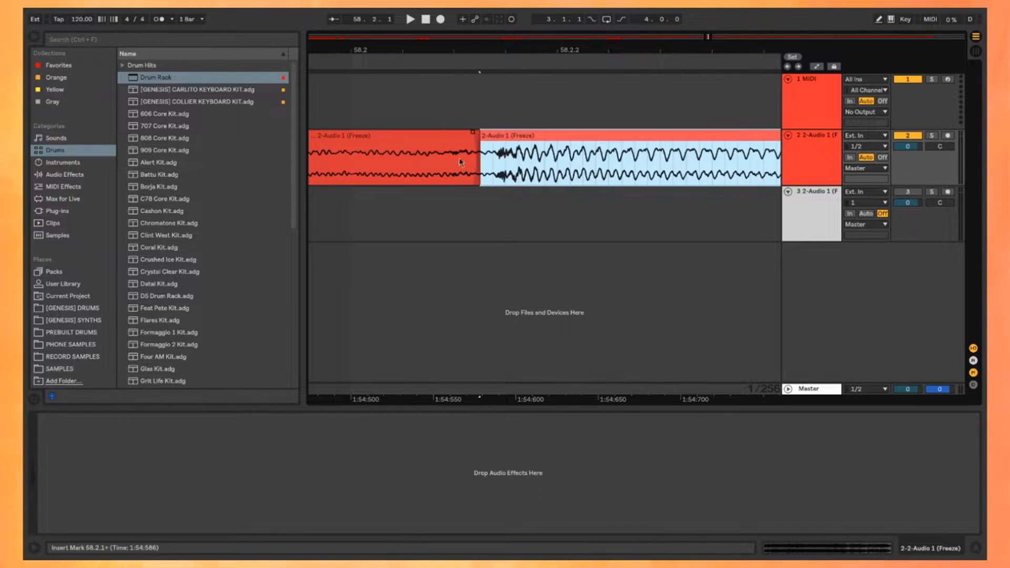
pyautogui.click(428, 175)
pyautogui.scroll(-5, 499, 176)
pyautogui.press('space')
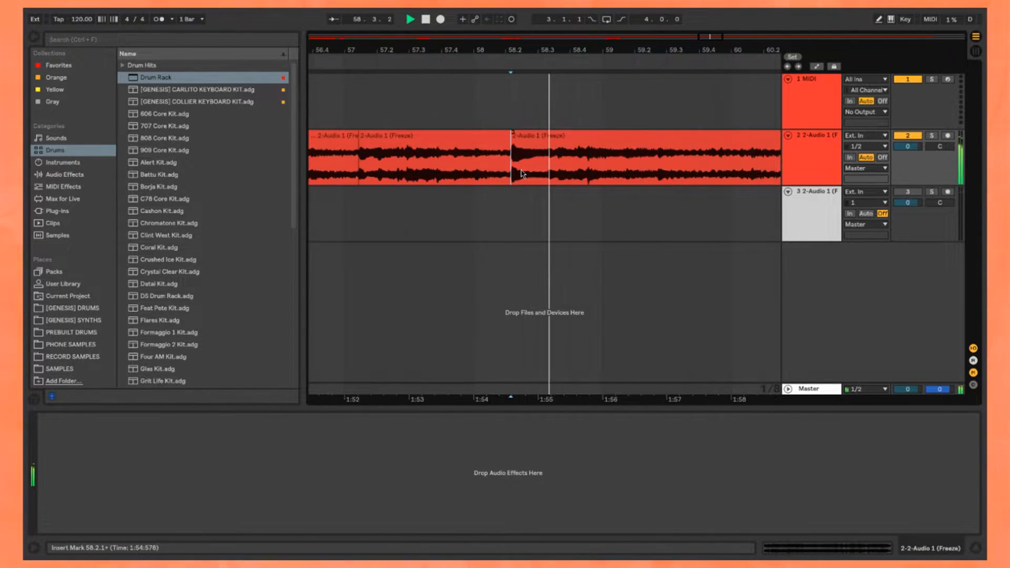
pyautogui.press('space')
# Step: Select the two chops between 56.2.3 and 58.2.1 and copy them onto the third track
pyautogui.hscroll(-4, 516, 177)
pyautogui.click(475, 149)
pyautogui.hscroll(-1, 528, 151)
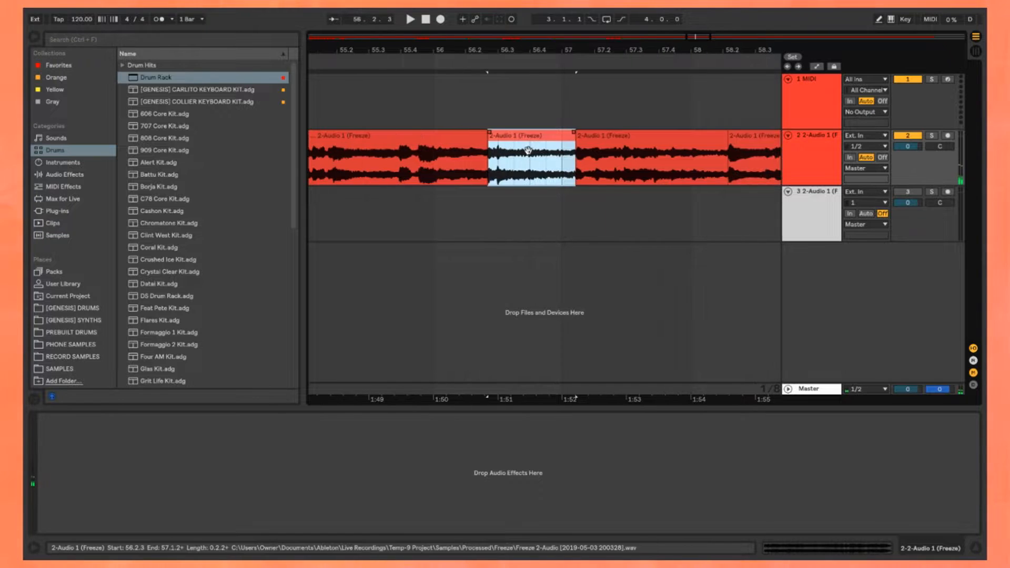
pyautogui.keyDown('shift'); pyautogui.click(645, 146); pyautogui.keyUp('shift')
pyautogui.hscroll(3, 579, 148)
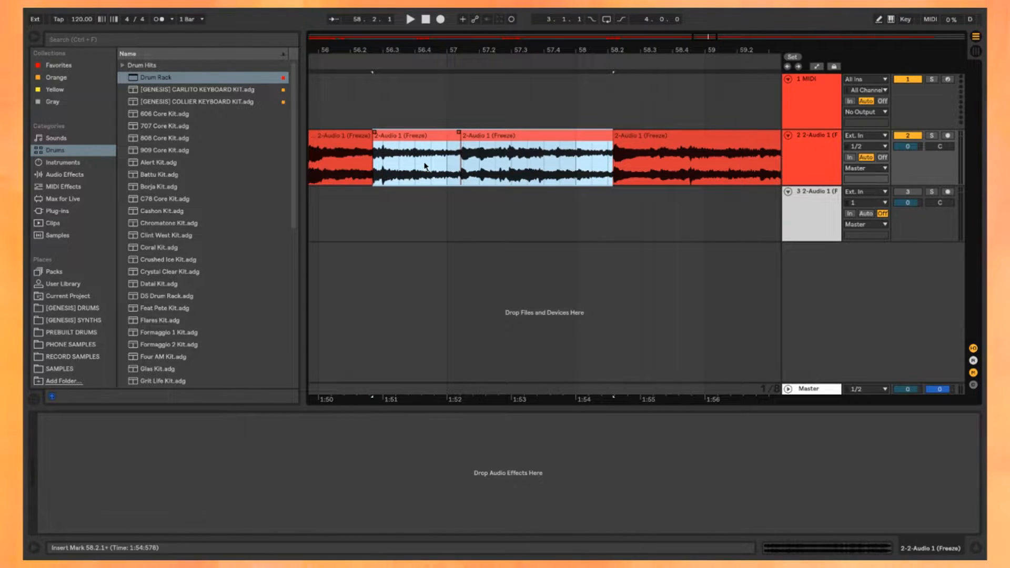
pyautogui.moveTo(419, 147); pyautogui.dragTo(419, 203)
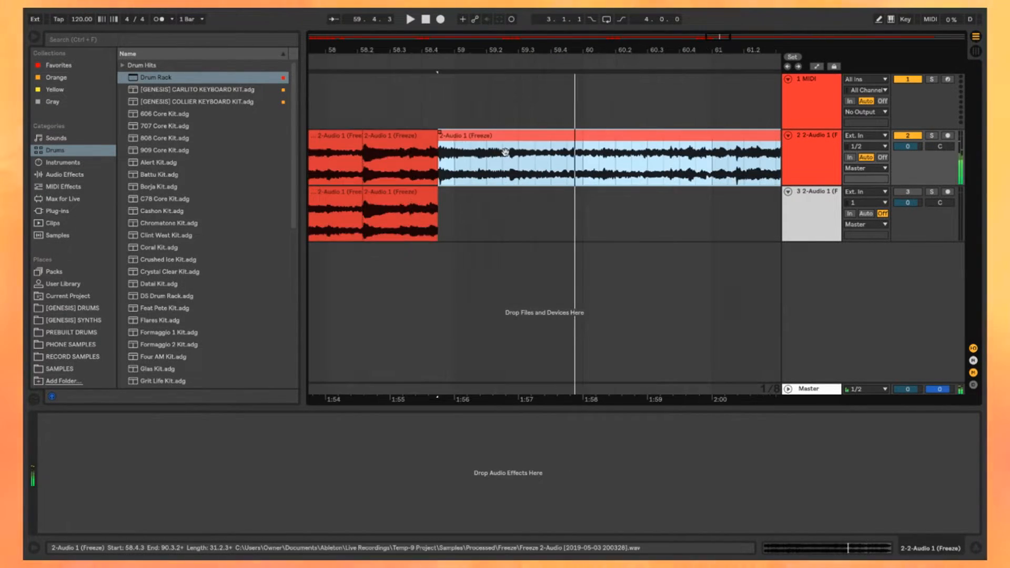
# Step: Split the remaining clip at about 59.2.3 and copy the chop starting at 58.4.3 onto the third track
pyautogui.scroll(5, 467, 151)
pyautogui.scroll(-2, 552, 170)
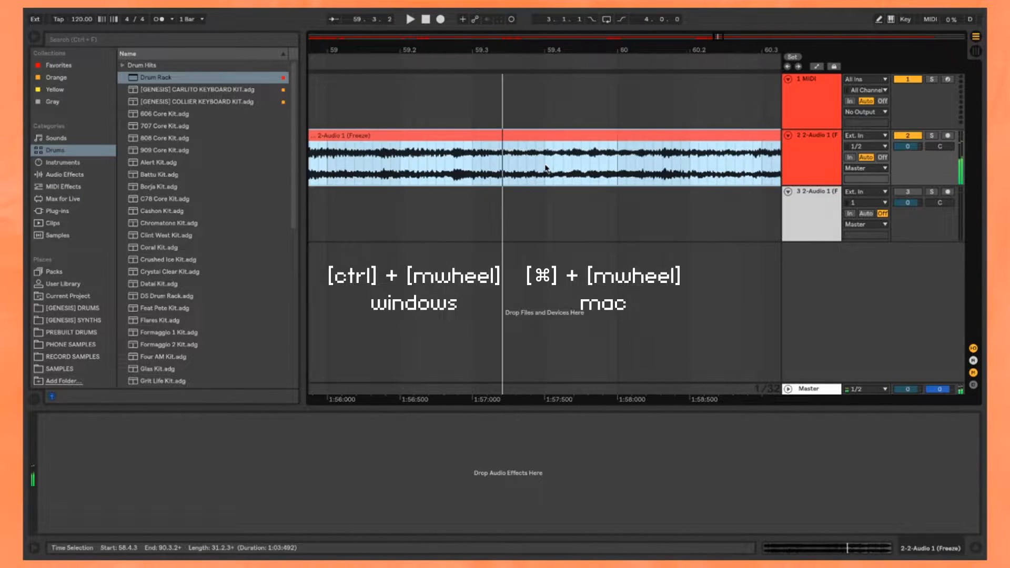
pyautogui.moveTo(591, 153); pyautogui.dragTo(484, 154)
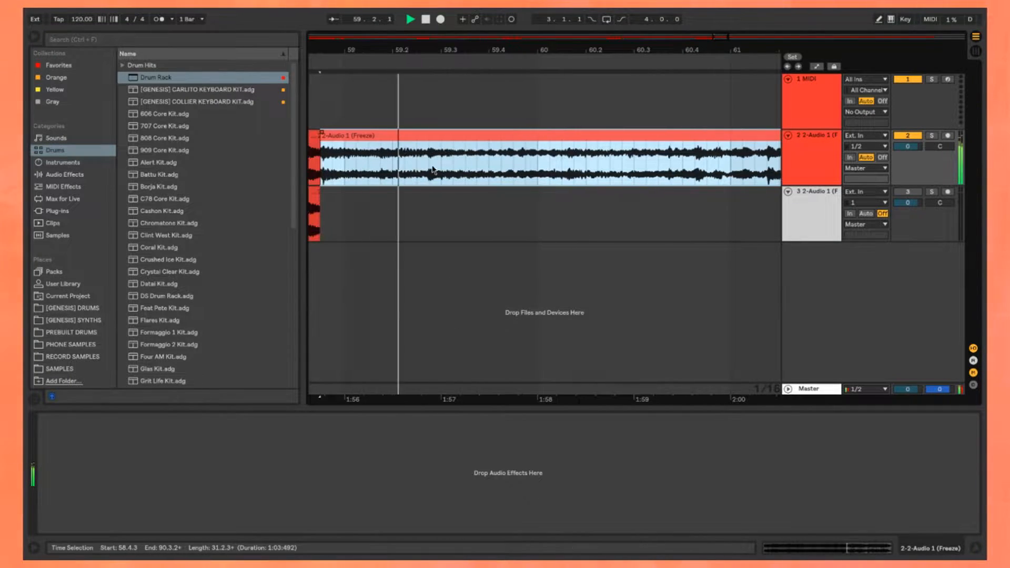
pyautogui.click(426, 173)
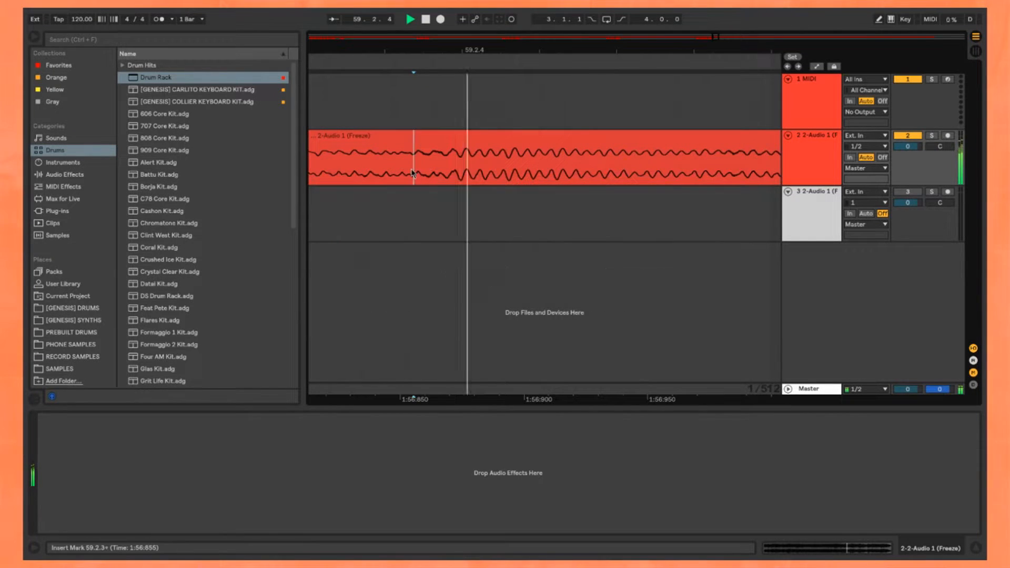
pyautogui.hotkey('ctrl', 'e')
pyautogui.keyDown('ctrl'); pyautogui.scroll(-5, 413, 173); pyautogui.keyUp('ctrl')
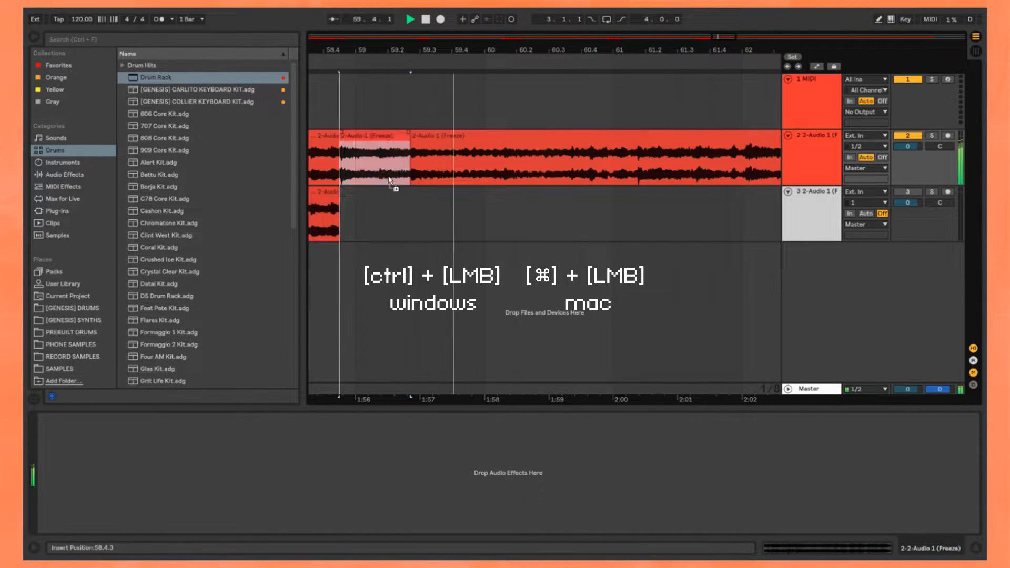
pyautogui.keyDown('ctrl'); pyautogui.moveTo(390, 180); pyautogui.dragTo(390, 213); pyautogui.keyUp('ctrl')
# Step: Split the remaining clip at about 60.1.3 and copy the chop starting at 59.2.3 onto the third track
pyautogui.click(486, 181)
pyautogui.keyDown('ctrl'); pyautogui.scroll(3, 484, 180); pyautogui.keyUp('ctrl')
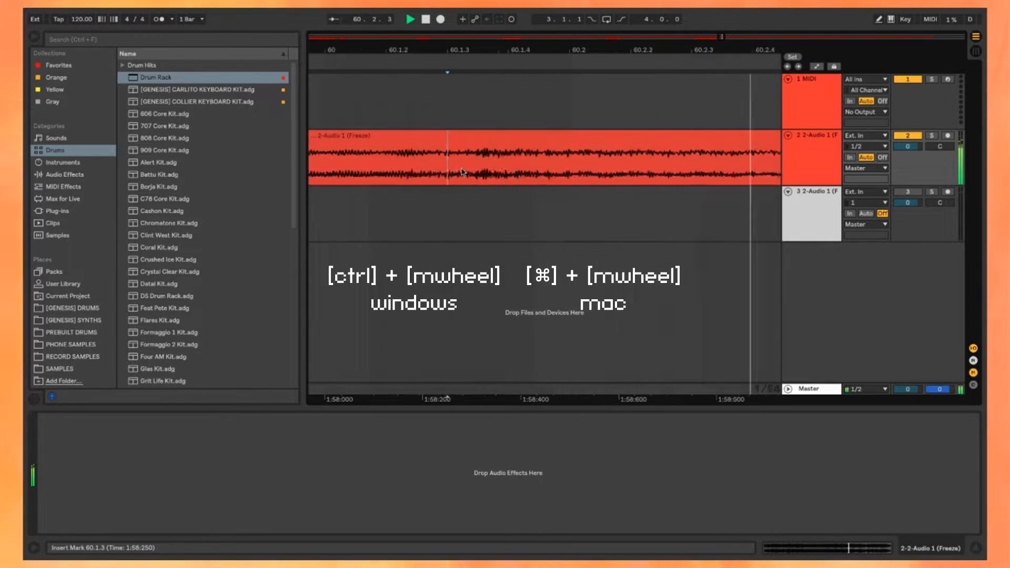
pyautogui.keyDown('ctrl'); pyautogui.scroll(-5, 489, 169); pyautogui.keyUp('ctrl')
pyautogui.keyDown('ctrl'); pyautogui.moveTo(447, 153); pyautogui.dragTo(446, 196); pyautogui.keyUp('ctrl')
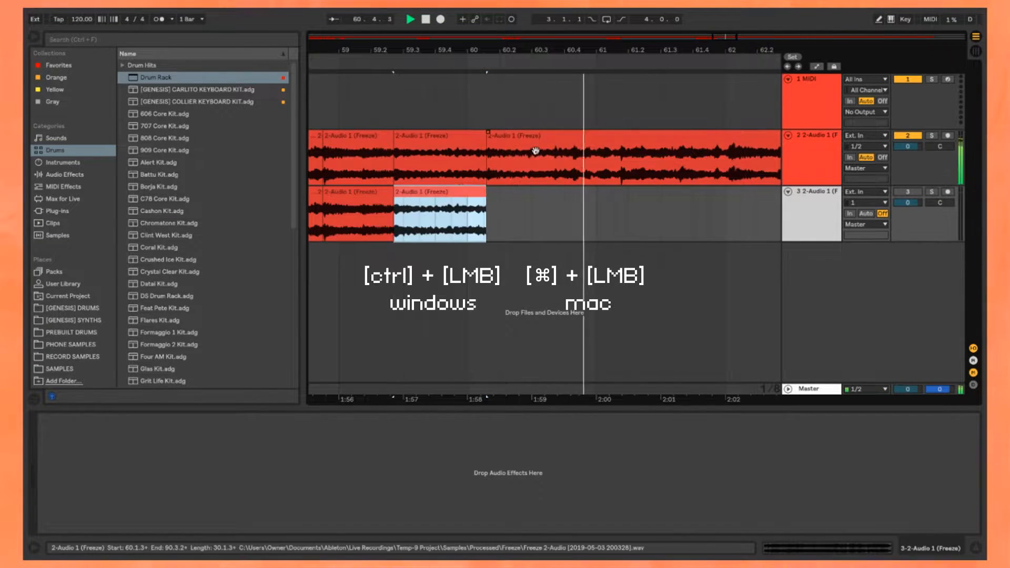
# Step: Split the remaining clip at about 72.4.2 and copy the chop ending there onto the third track
pyautogui.click(561, 154)
pyautogui.keyDown('ctrl'); pyautogui.scroll(-8, 564, 173); pyautogui.keyUp('ctrl')
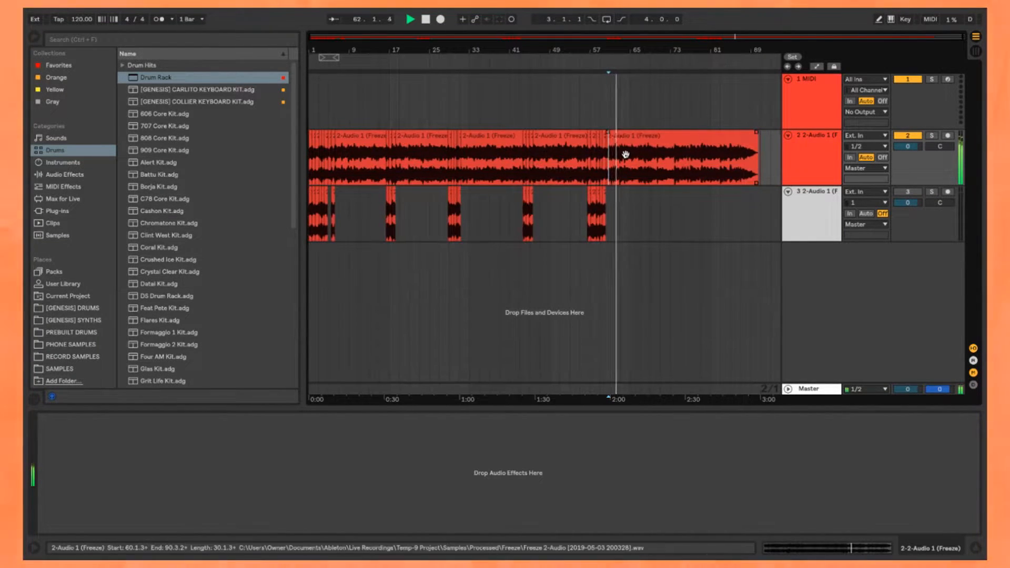
pyautogui.keyDown('ctrl'); pyautogui.scroll(5, 696, 155); pyautogui.keyUp('ctrl')
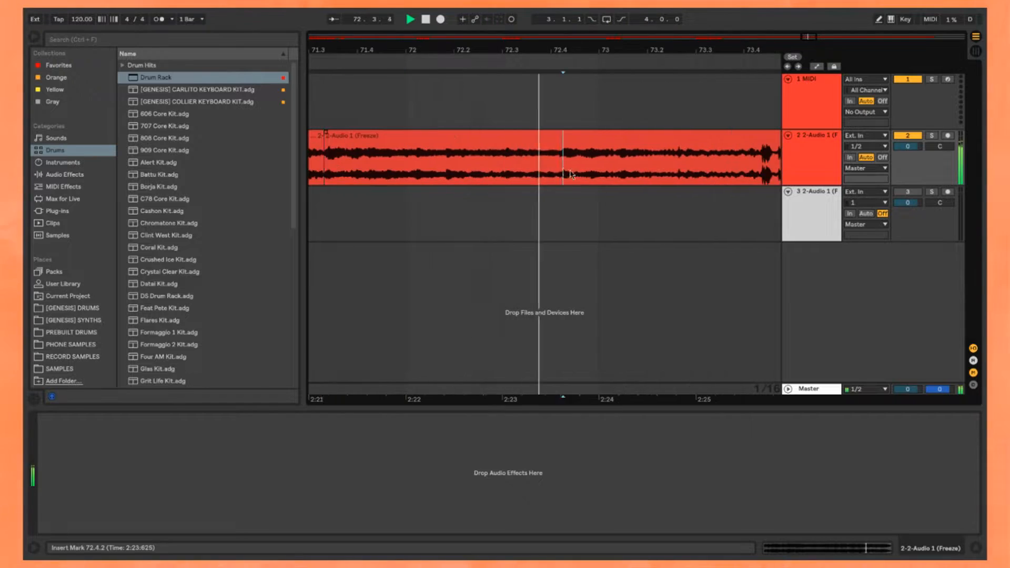
pyautogui.hotkey('ctrl', 'e')
pyautogui.keyDown('ctrl'); pyautogui.scroll(-8, 513, 174); pyautogui.keyUp('ctrl')
pyautogui.keyDown('ctrl'); pyautogui.moveTo(409, 135); pyautogui.dragTo(409, 192); pyautogui.keyUp('ctrl')
# Step: Split the remaining clip at about 73.2.3 and set the insert mark at 73.4.1
pyautogui.keyDown('ctrl'); pyautogui.scroll(6, 473, 142); pyautogui.keyUp('ctrl')
pyautogui.click(435, 176)
pyautogui.hotkey('ctrl', 'e')
pyautogui.click(477, 174)
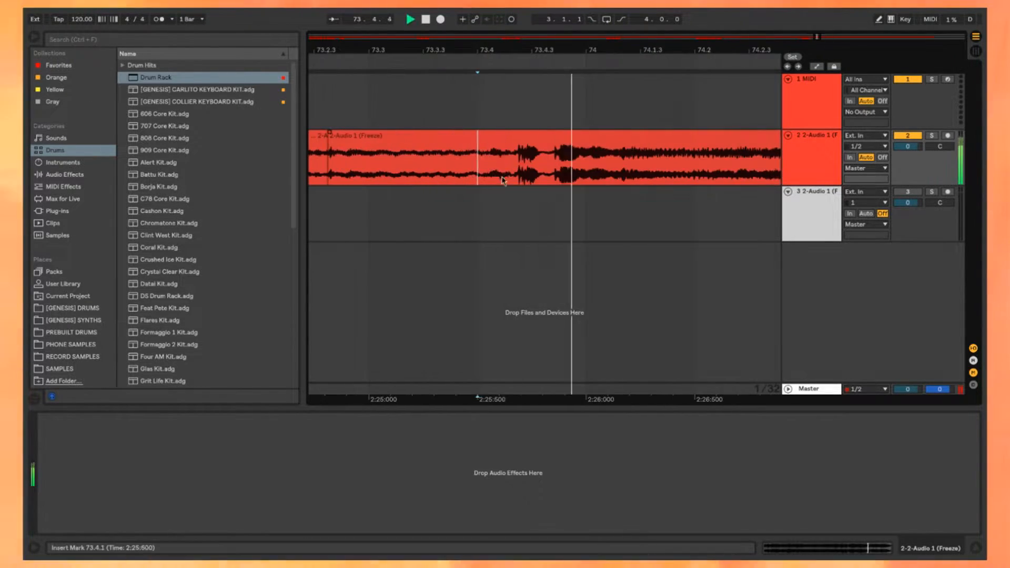
pyautogui.click(531, 145)
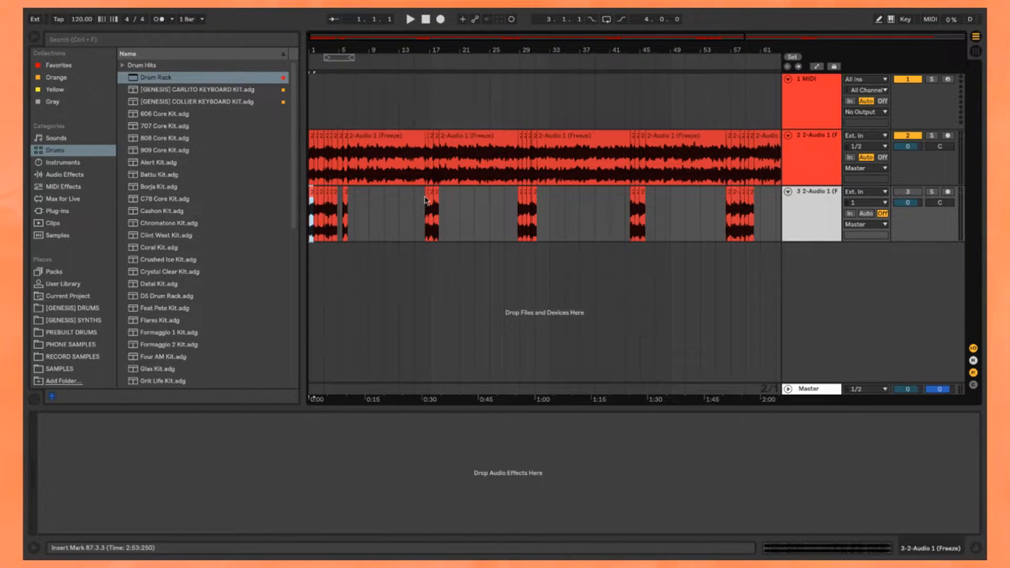
# Step: Move the third-track chops beginning around bar 16 earlier so that they start at 6.3.1
pyautogui.click(425, 200)
pyautogui.scroll(-2, 425, 200)
pyautogui.keyDown('shift'); pyautogui.click(710, 202); pyautogui.keyUp('shift')
pyautogui.scroll(6, 326, 203)
pyautogui.moveTo(705, 195)
pyautogui.mouseDown()
pyautogui.moveTo(607, 209)
pyautogui.moveTo(451, 203)
pyautogui.mouseUp()
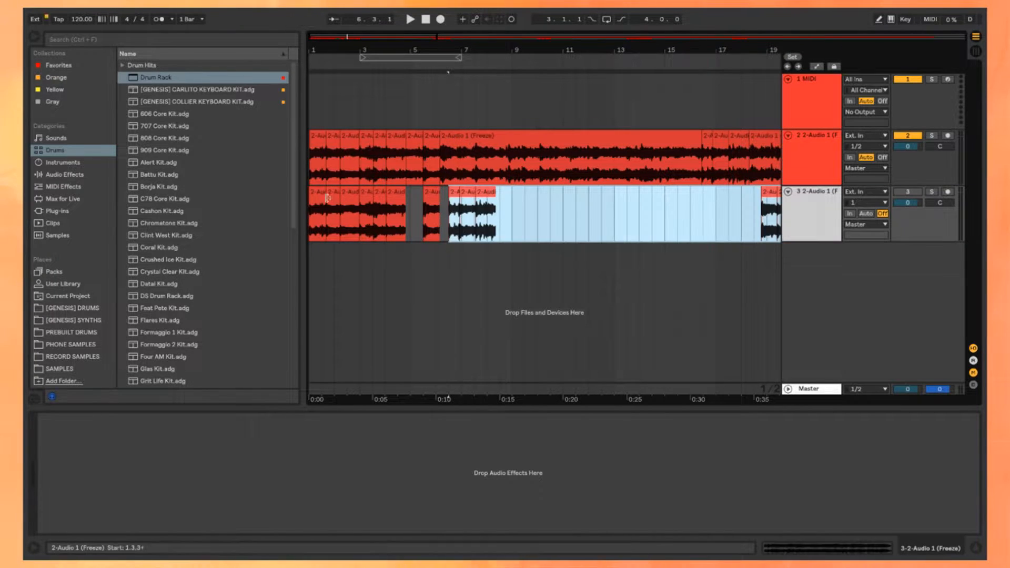
# Step: Move the third-track range from 16.1.1 to 67.1.1 earlier so that it starts at 6.1.1
pyautogui.click(315, 138)
pyautogui.click(692, 202)
pyautogui.scroll(-3, 616, 202)
pyautogui.keyDown('shift'); pyautogui.click(642, 203); pyautogui.keyUp('shift')
pyautogui.scroll(5, 467, 204)
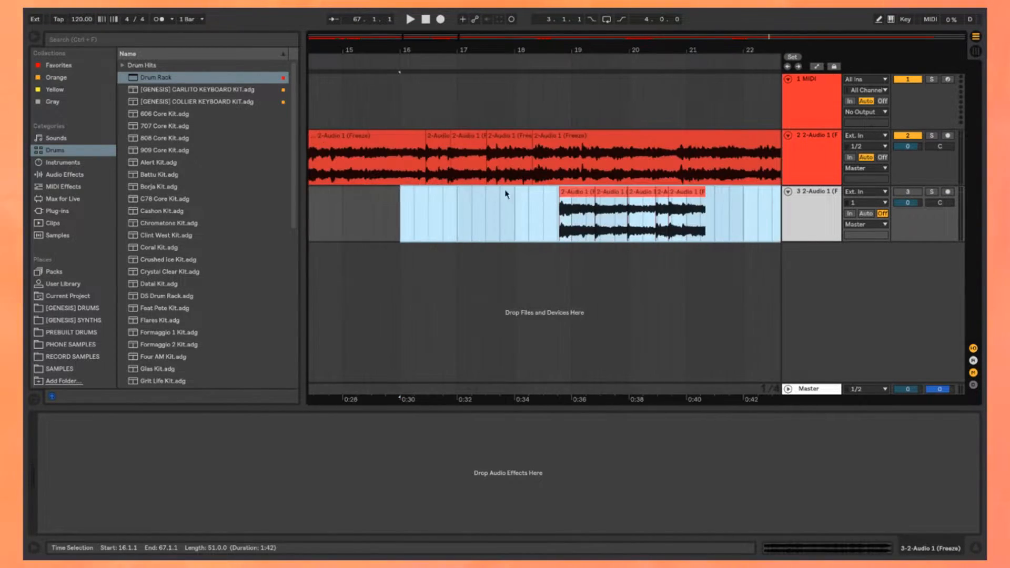
pyautogui.scroll(-3, 579, 200)
pyautogui.hscroll(-1, 624, 199)
pyautogui.moveTo(617, 197); pyautogui.dragTo(452, 204)
pyautogui.hscroll(2, 537, 211)
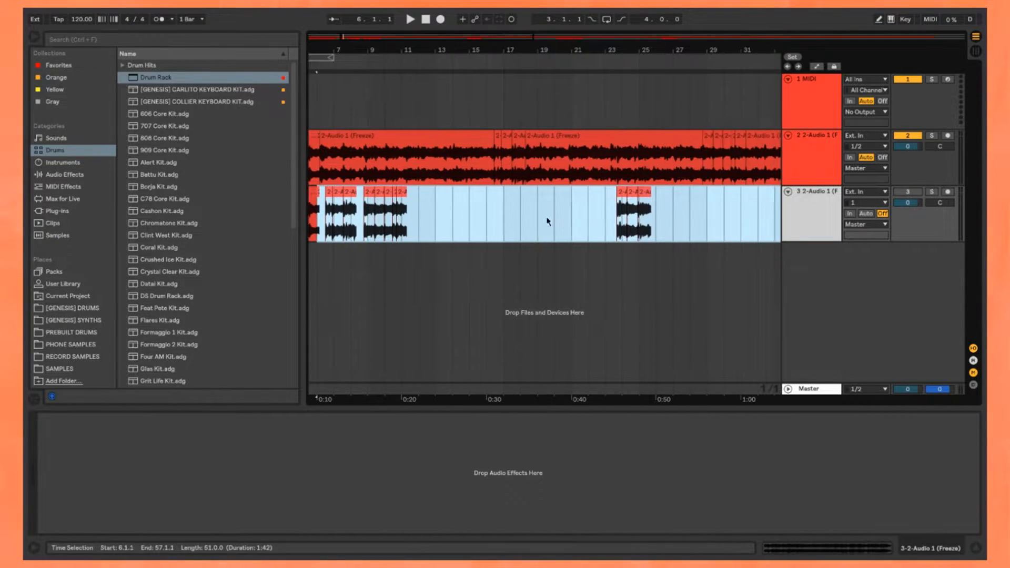
# Step: Move the third-track range from 23.1.1 to 43.3.3 earlier so that it starts at 12.2.1
pyautogui.click(612, 205)
pyautogui.scroll(-5, 613, 206)
pyautogui.keyDown('shift'); pyautogui.click(585, 198); pyautogui.keyUp('shift')
pyautogui.scroll(3, 574, 200)
pyautogui.moveTo(579, 193); pyautogui.dragTo(711, 204)
pyautogui.hscroll(2, 468, 209)
pyautogui.scroll(-5, 712, 204)
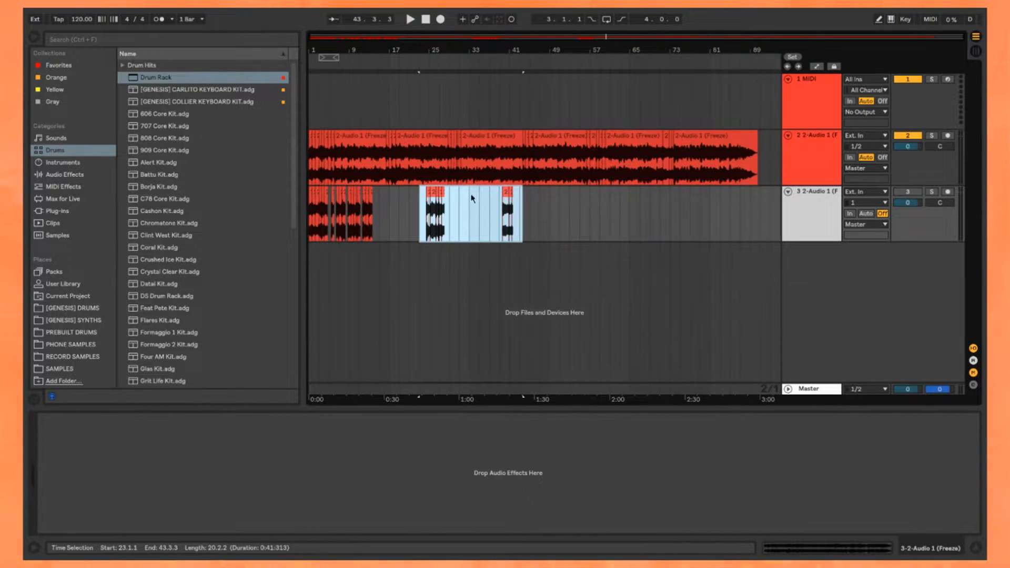
pyautogui.moveTo(427, 194); pyautogui.dragTo(359, 198)
pyautogui.scroll(5, 386, 197)
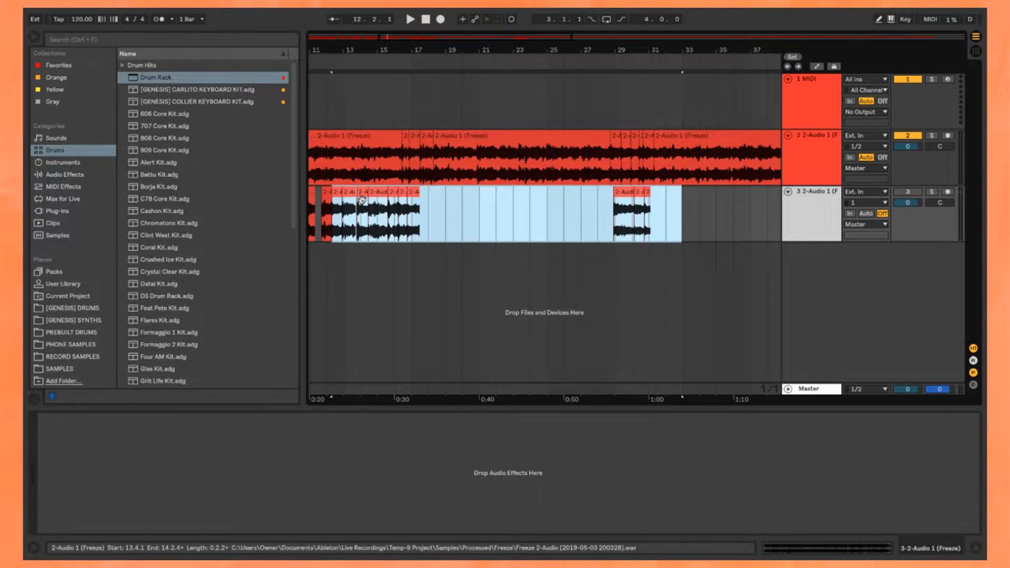
# Step: Move the last group of chops, in the range 28.1.1 to 33.1.2, earlier so that it starts at 17.1.1
pyautogui.scroll(5, 358, 194)
pyautogui.scroll(-6, 400, 193)
pyautogui.click(545, 210)
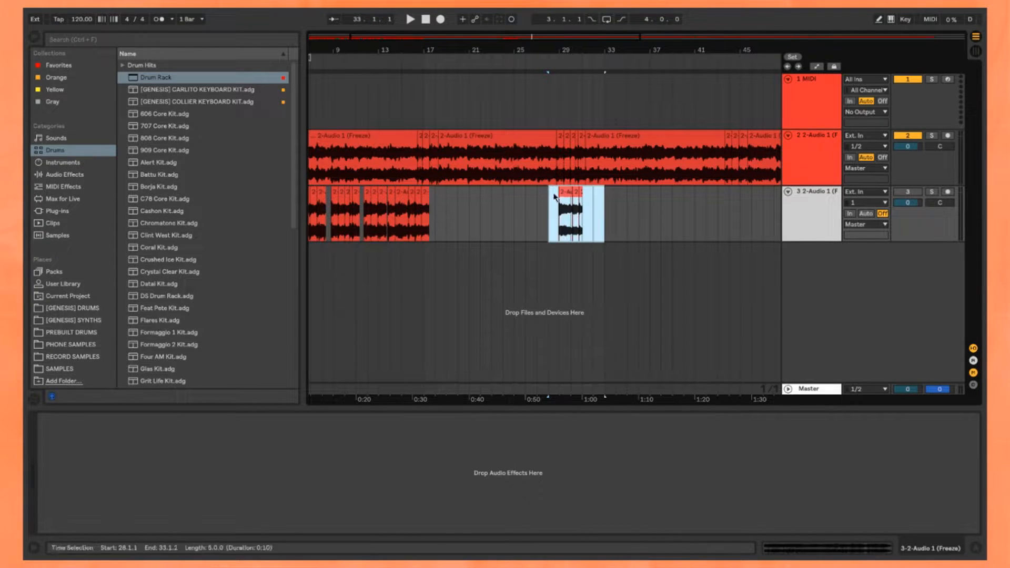
pyautogui.moveTo(440, 200); pyautogui.dragTo(438, 200)
pyautogui.scroll(3, 438, 200)
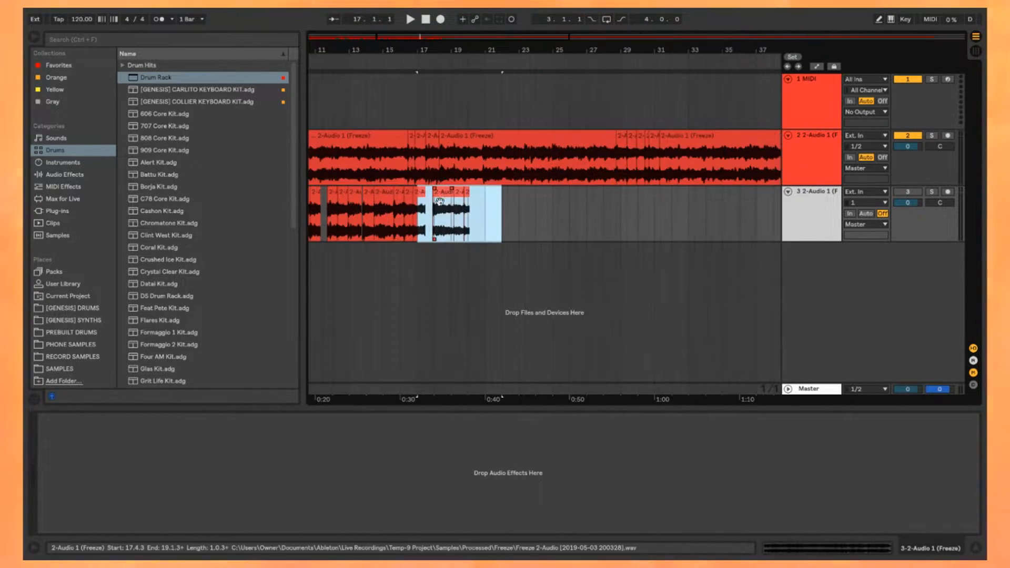
pyautogui.hscroll(-5, 421, 202)
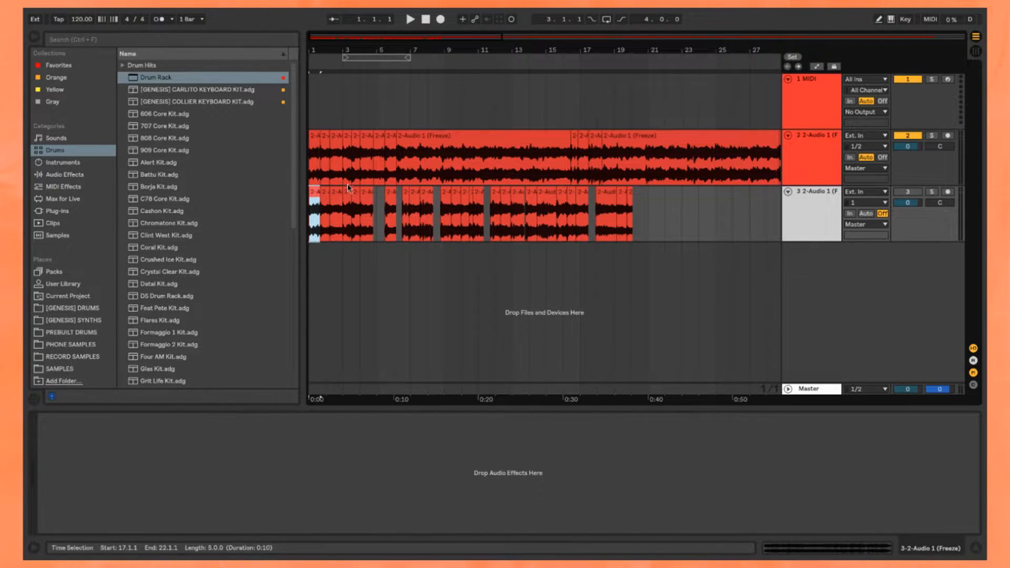
# Step: Set the arrangement loop to start at 1.1.1 with a length of 16 bars and switch looping on
pyautogui.moveTo(405, 57); pyautogui.dragTo(372, 57)
pyautogui.moveTo(371, 57); pyautogui.dragTo(391, 56)
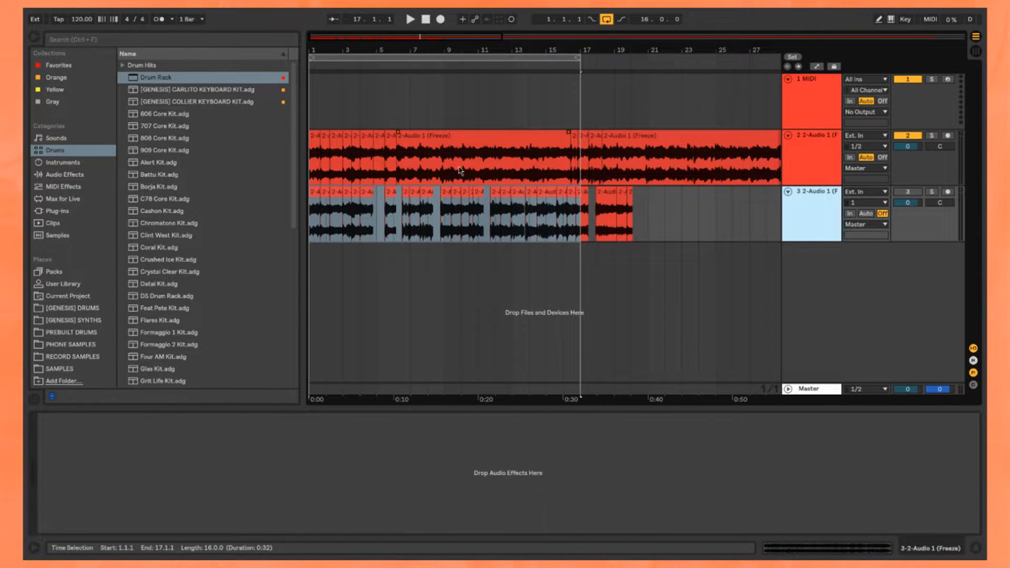
pyautogui.scroll(-5, 419, 170)
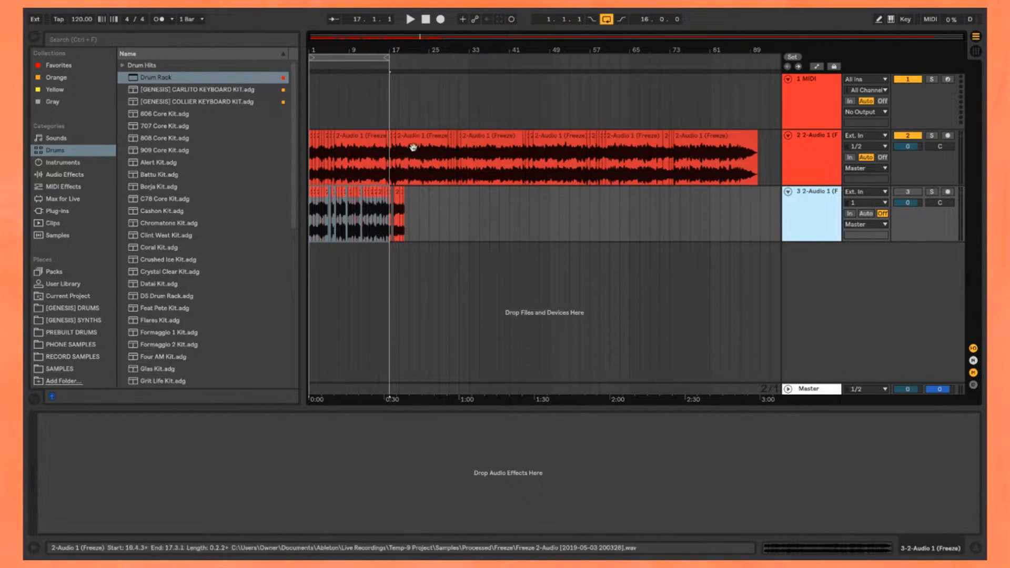
# Step: Fold and mute the second track, and activate the third track to play back its chops
pyautogui.click(788, 136)
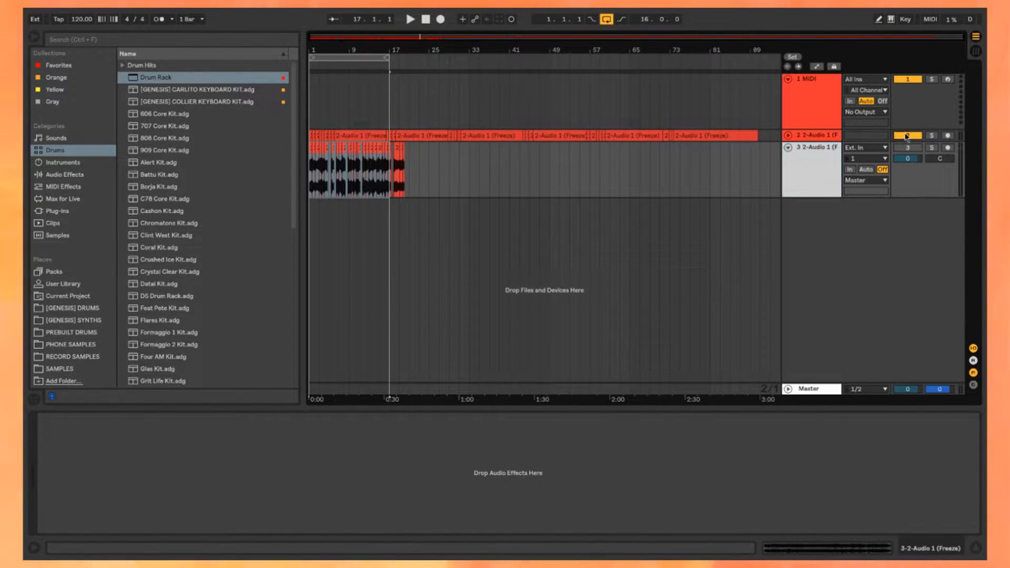
pyautogui.scroll(3, 320, 150)
pyautogui.scroll(6, 320, 151)
pyautogui.press('space')
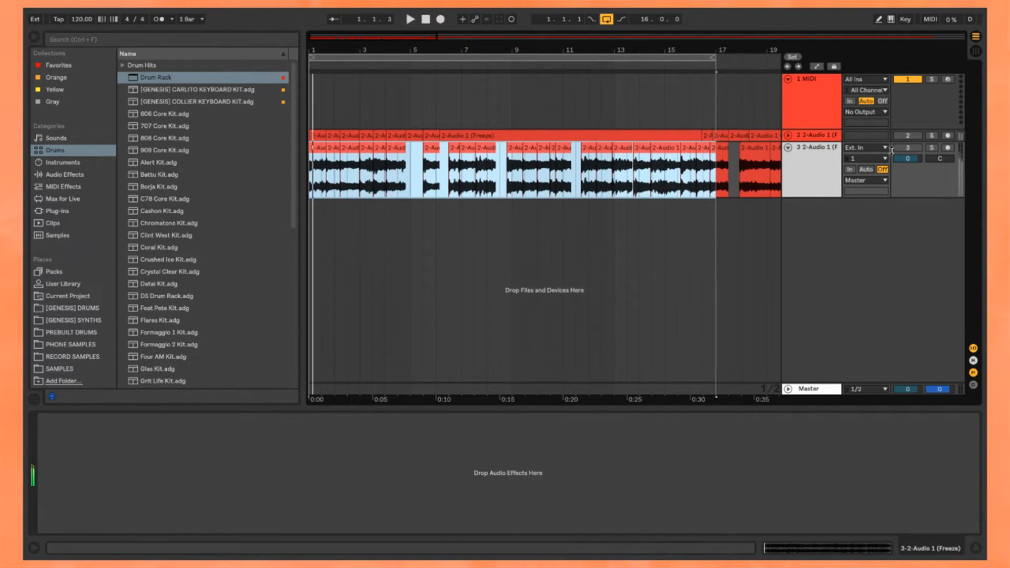
pyautogui.click(907, 148)
pyautogui.scroll(4, 375, 150)
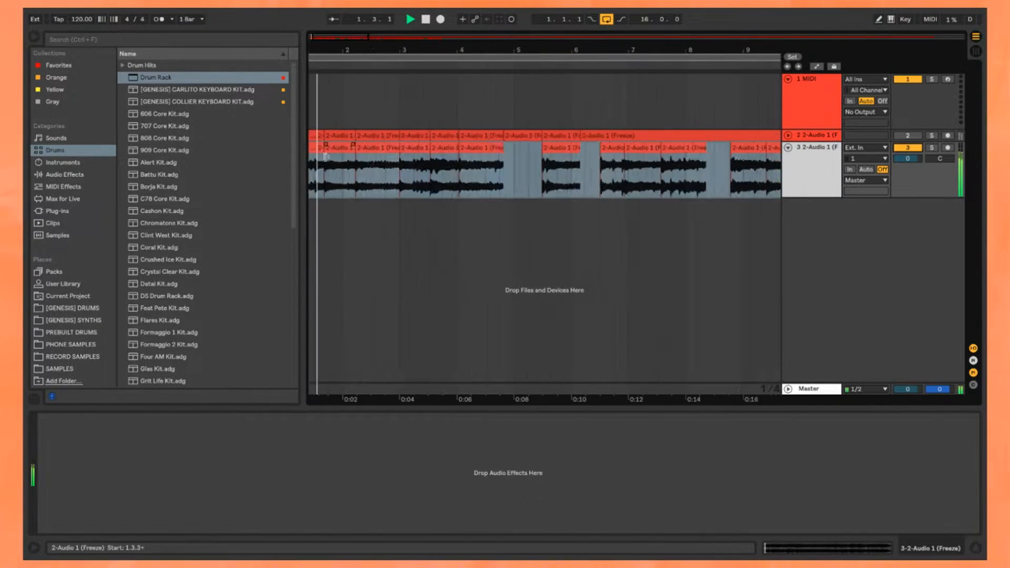
pyautogui.click(391, 157)
pyautogui.scroll(-4, 400, 158)
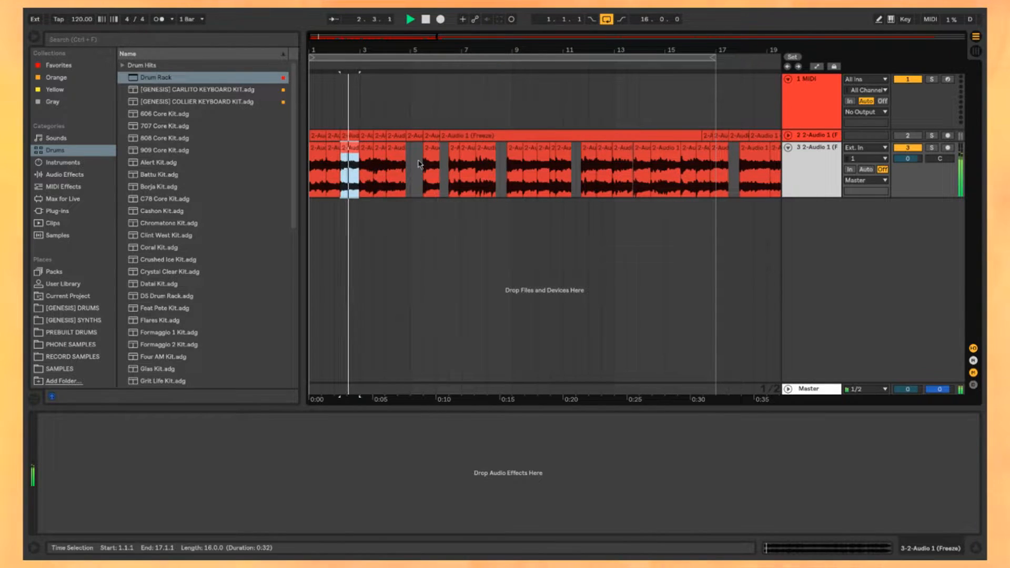
pyautogui.click(417, 158)
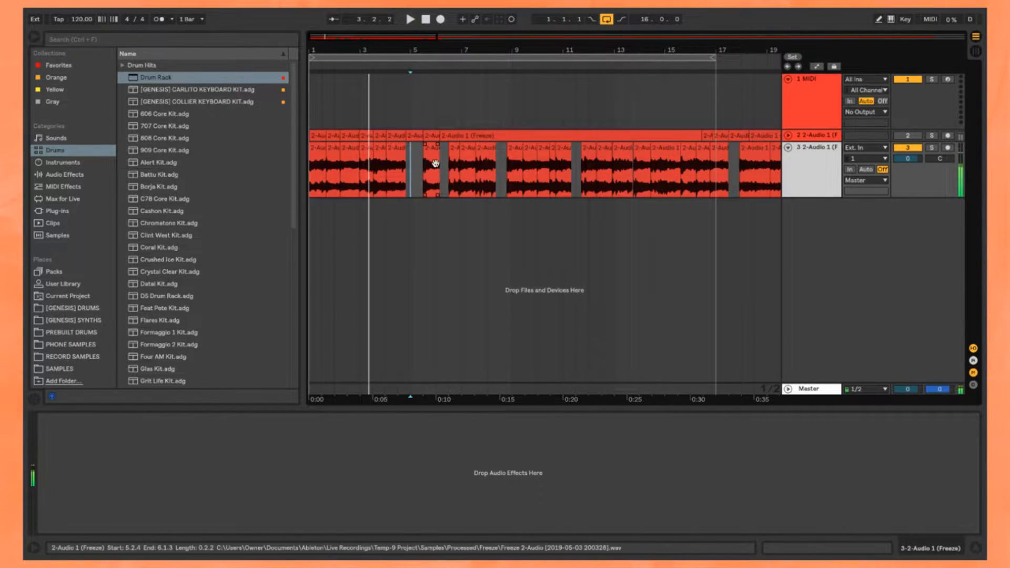
pyautogui.click(321, 160)
# Step: Turn on the metronome and tap in a project tempo of 166.98 BPM while the first chops play
pyautogui.scroll(4, 321, 160)
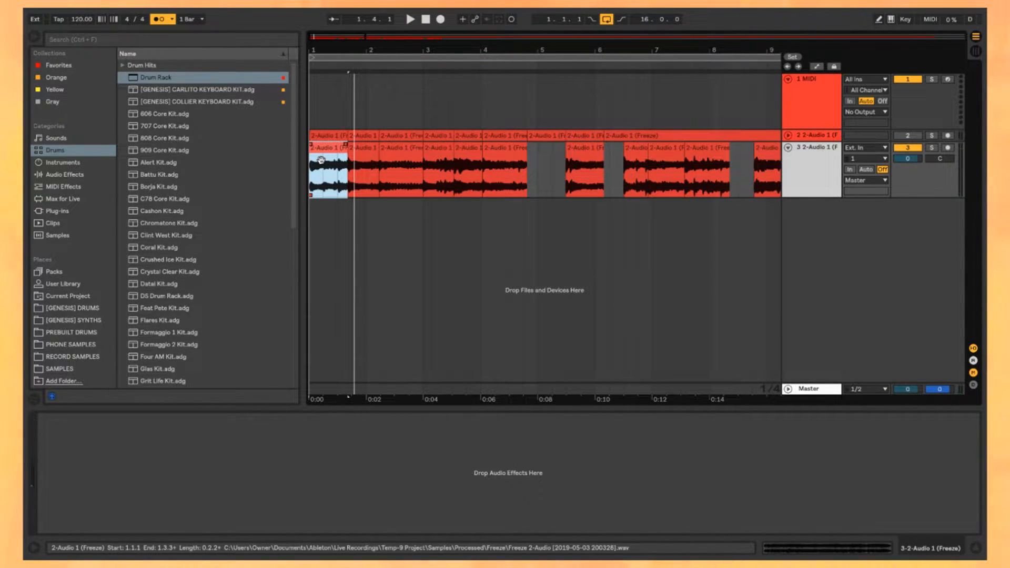
pyautogui.scroll(2, 322, 160)
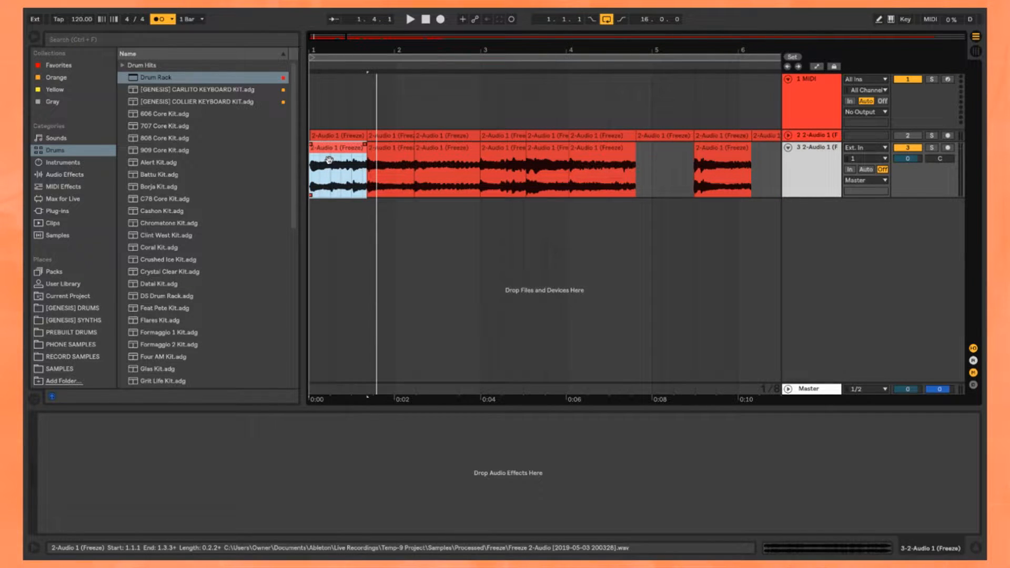
pyautogui.scroll(-2, 329, 160)
pyautogui.scroll(-6, 577, 150)
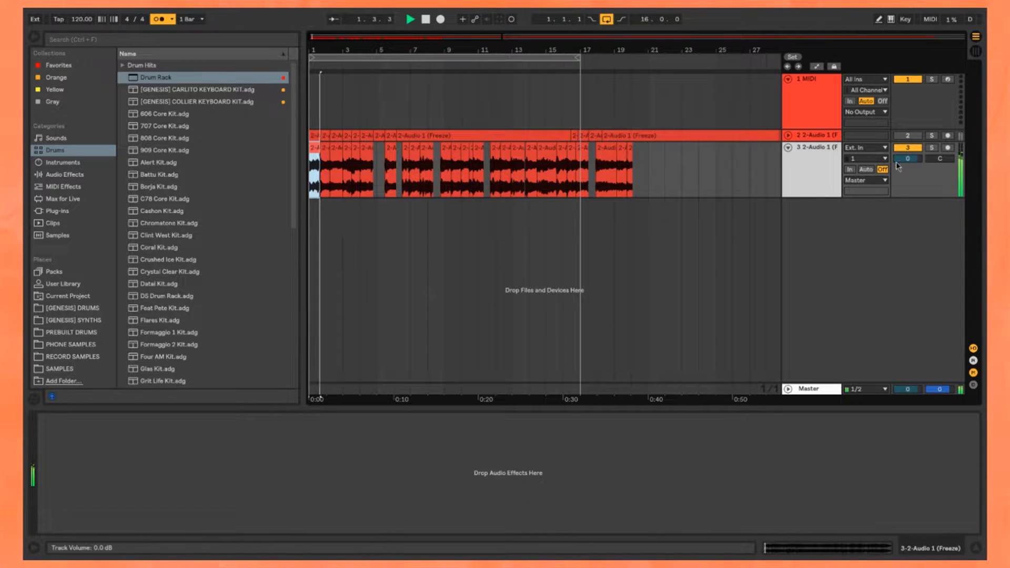
pyautogui.press('space')
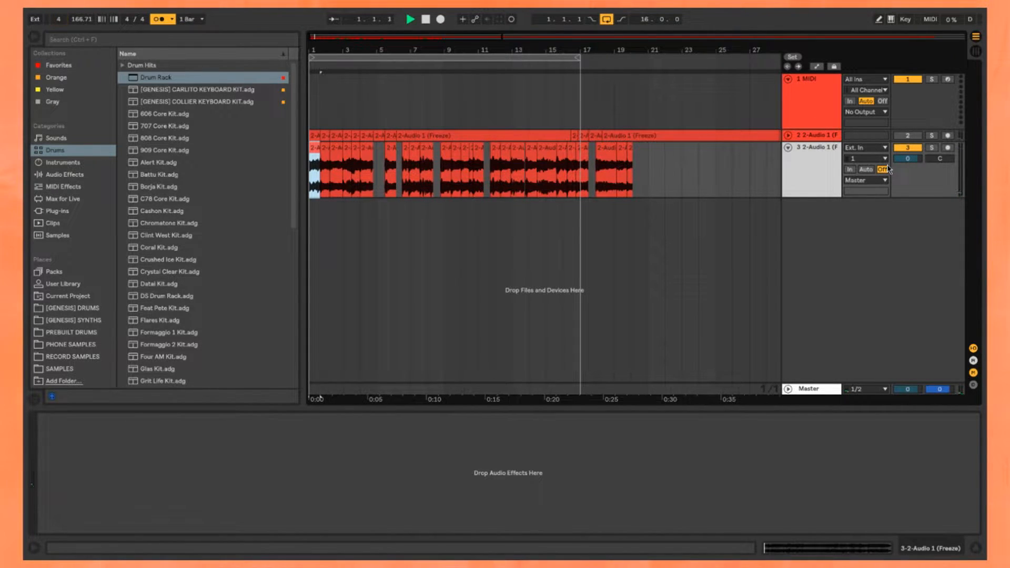
pyautogui.press('t')
pyautogui.press('t')
pyautogui.press('t')
pyautogui.press('t')
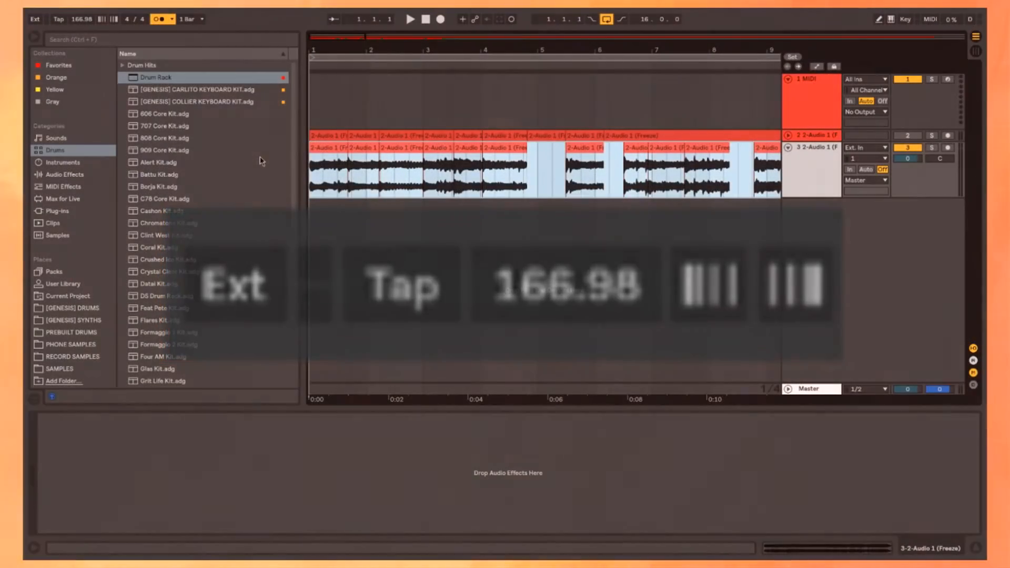
# Step: Show the clip settings for all selected third-track chops and turn off Warp for them
pyautogui.scroll(-3, 693, 153)
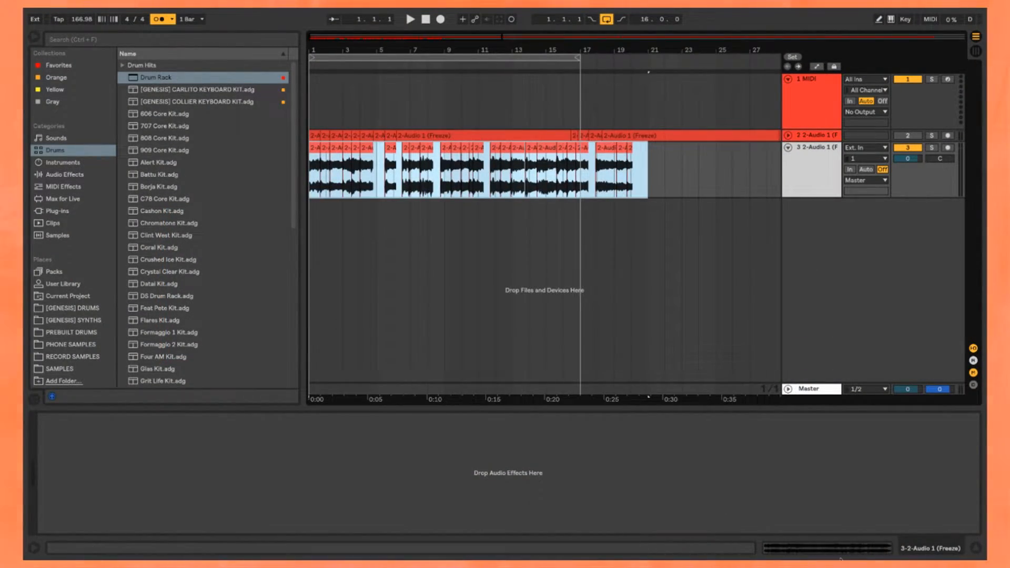
pyautogui.click(864, 551)
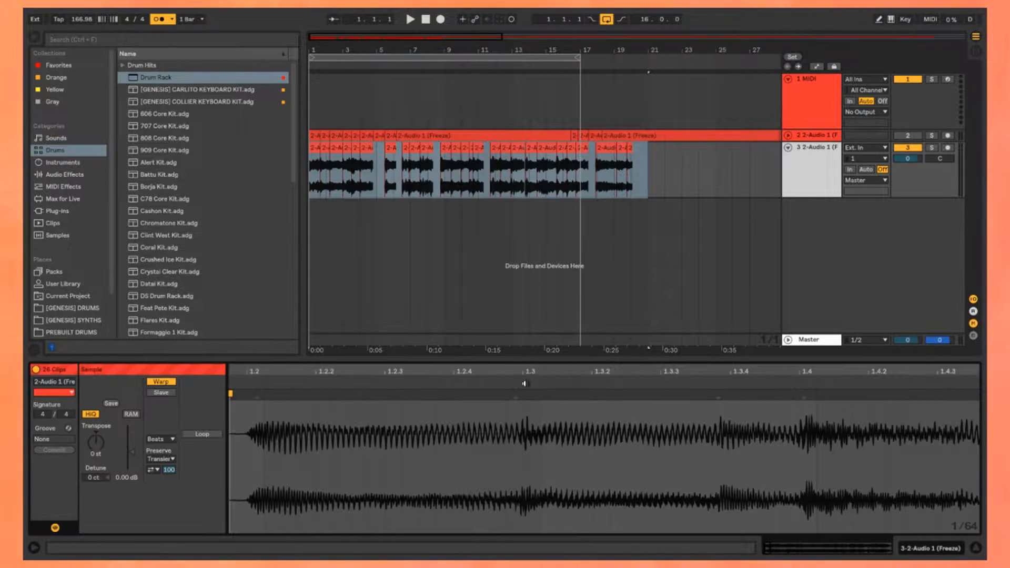
pyautogui.click(162, 382)
# Step: Transpose all third-track chops to -2 st and trim the first chop's sample start to 0.0.31
pyautogui.scroll(5, 322, 148)
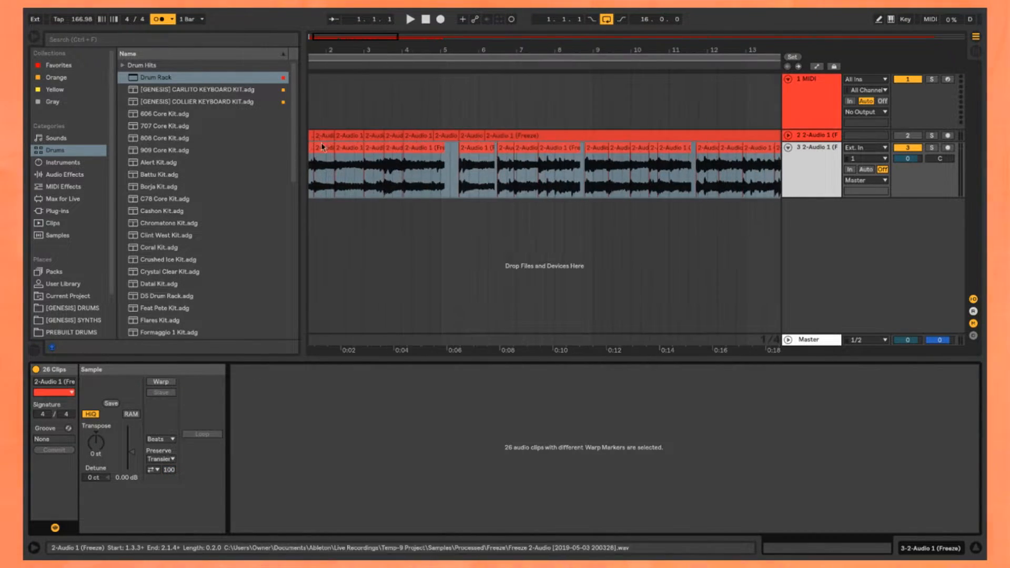
pyautogui.click(322, 150)
pyautogui.scroll(-4, 322, 157)
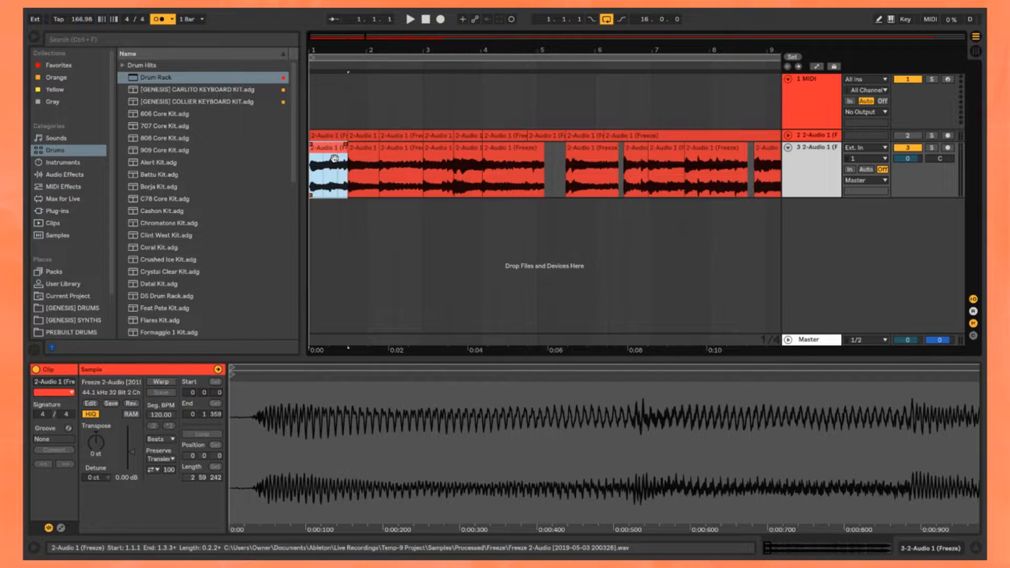
pyautogui.click(836, 165)
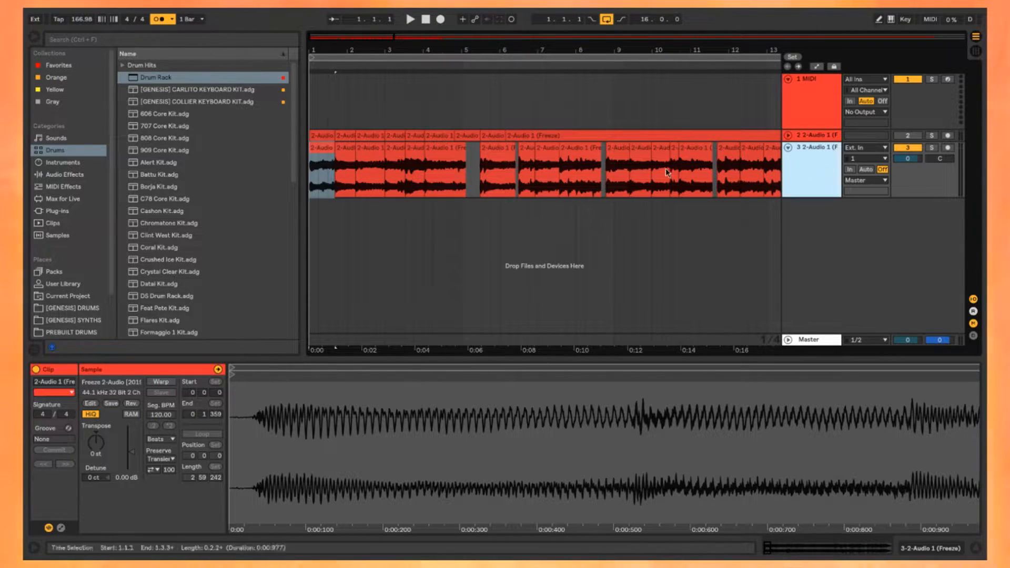
pyautogui.scroll(-4, 385, 159)
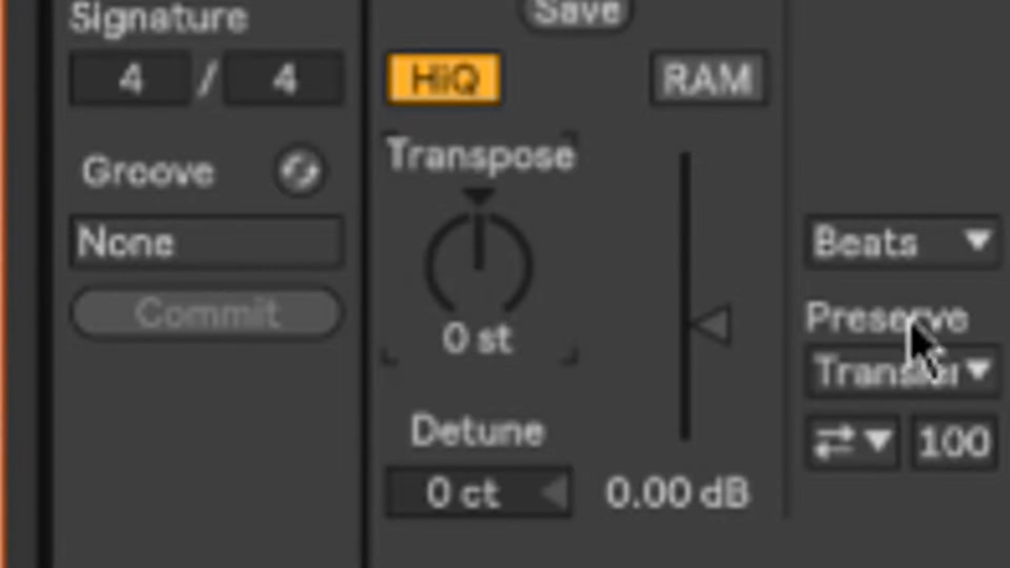
pyautogui.press('space')
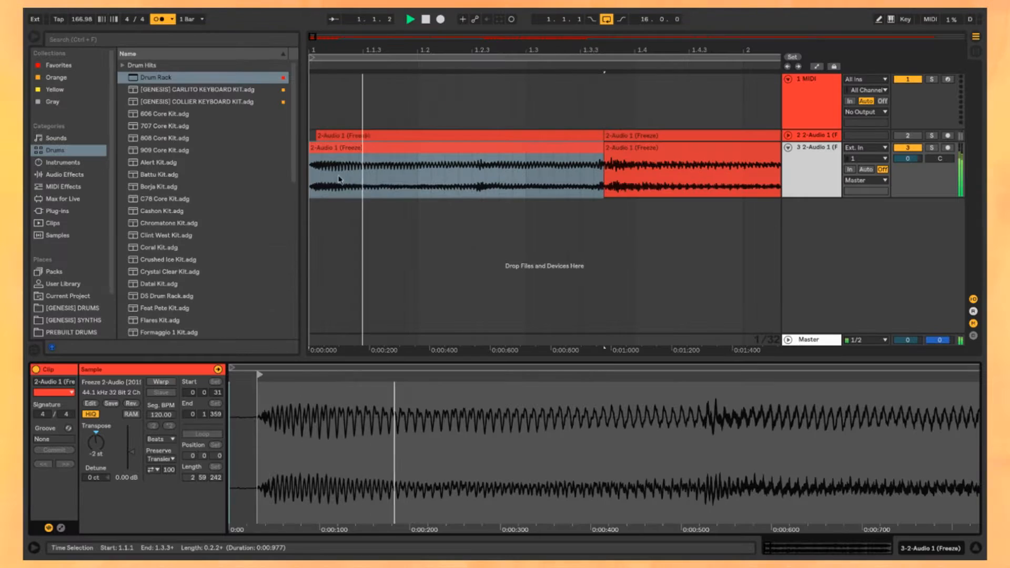
# Step: Audition the first two chops and move the second one earlier so that it starts at 1.3.1
pyautogui.click(347, 157)
pyautogui.press('space')
pyautogui.press('space')
pyautogui.scroll(-3, 374, 156)
pyautogui.click(428, 155)
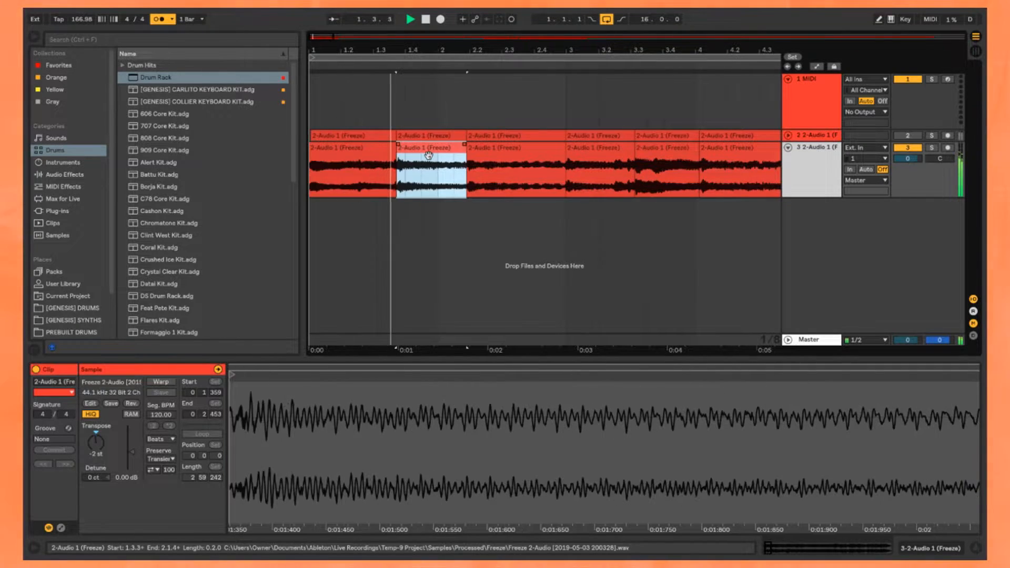
pyautogui.click(343, 154)
pyautogui.press('space')
pyautogui.click(415, 153)
pyautogui.press('space')
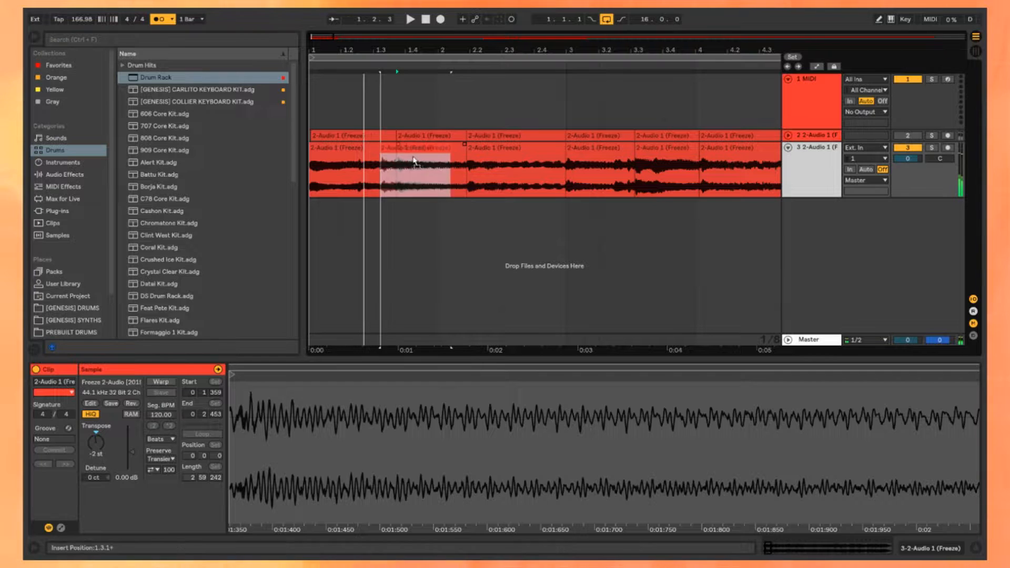
# Step: Play the opening chops in sequence and move the remaining chops well past the opening bars of the third track
pyautogui.click(345, 159)
pyautogui.press('space')
pyautogui.click(509, 155)
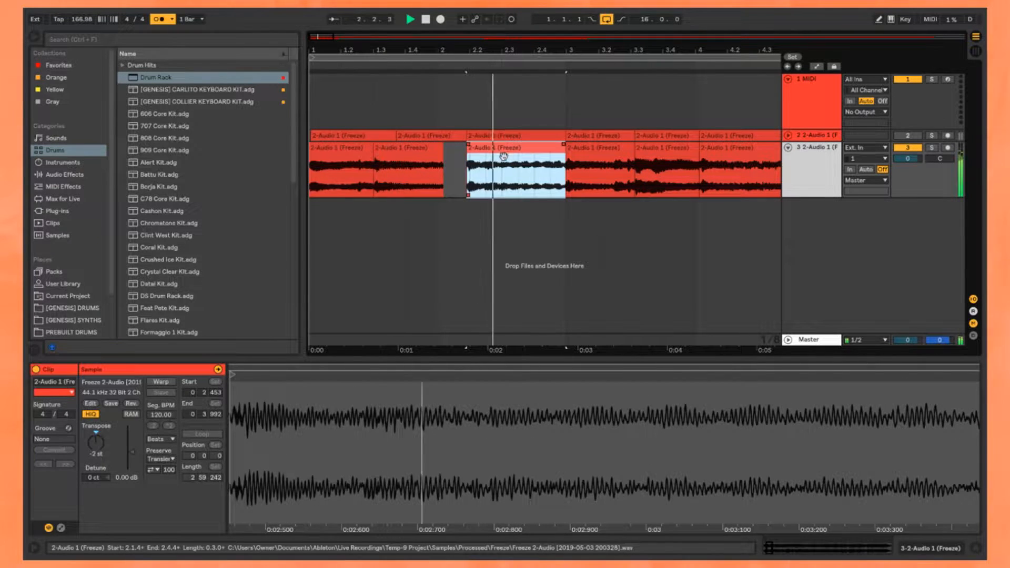
pyautogui.click(351, 152)
pyautogui.press('space')
pyautogui.click(404, 149)
pyautogui.scroll(-2, 404, 150)
pyautogui.moveTo(403, 150); pyautogui.dragTo(634, 169)
pyautogui.press('space')
# Step: Audition individual chops on the third track and position the parked block of chops at 26.1.1
pyautogui.click(495, 158)
pyautogui.press('space')
pyautogui.press('space')
pyautogui.press('space')
pyautogui.click(353, 157)
pyautogui.click(425, 155)
pyautogui.click(324, 156)
pyautogui.press('space')
pyautogui.press('space')
pyautogui.press('space')
pyautogui.press('space')
pyautogui.moveTo(366, 163); pyautogui.dragTo(427, 167)
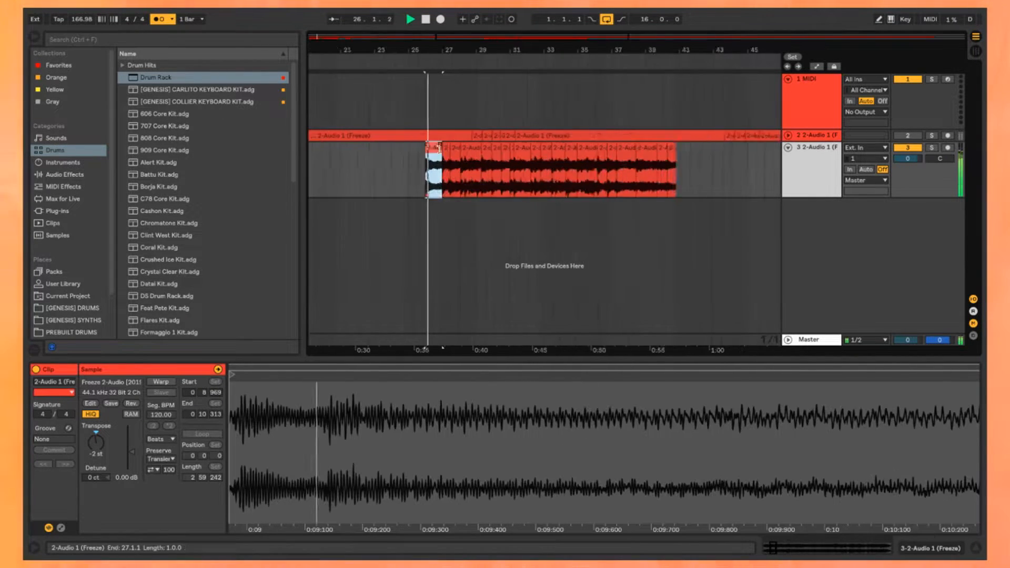
# Step: Audition the chops in the parked block from bar 26 onward to find ones that suit the opening sequence
pyautogui.click(451, 155)
pyautogui.press('space')
pyautogui.click(476, 153)
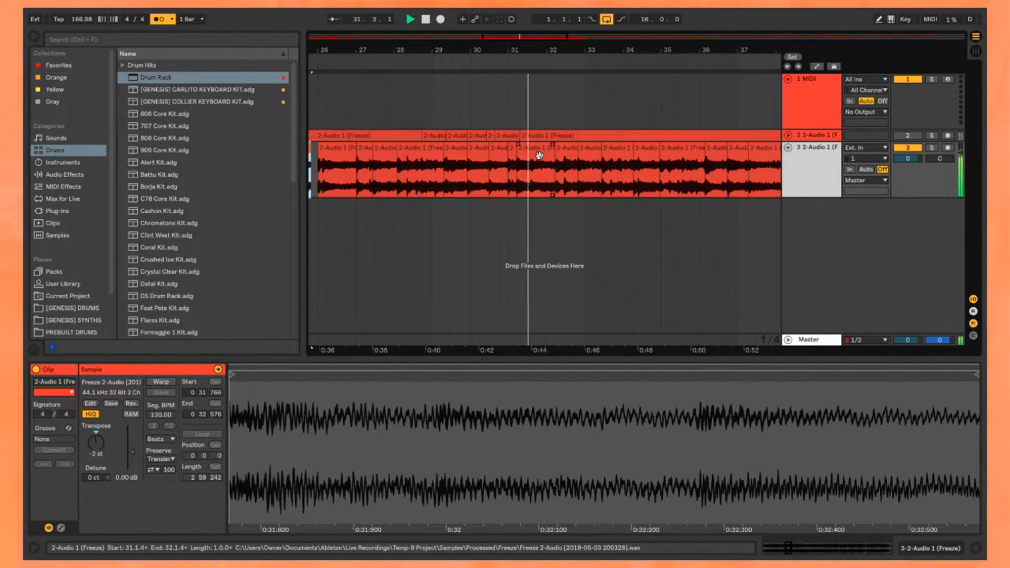
pyautogui.press('space')
pyautogui.scroll(-5, 389, 169)
pyautogui.scroll(5, 552, 157)
pyautogui.click(552, 148)
pyautogui.press('space')
pyautogui.scroll(-5, 599, 160)
pyautogui.click(496, 148)
pyautogui.scroll(3, 649, 159)
# Step: Select the three loose chops between bars 21 and 26 and move them earlier on the third track
pyautogui.click(686, 148)
pyautogui.click(723, 148)
pyautogui.click(405, 148)
pyautogui.press('space')
pyautogui.keyDown('shift'); pyautogui.click(474, 157); pyautogui.keyUp('shift')
pyautogui.scroll(-5, 575, 159)
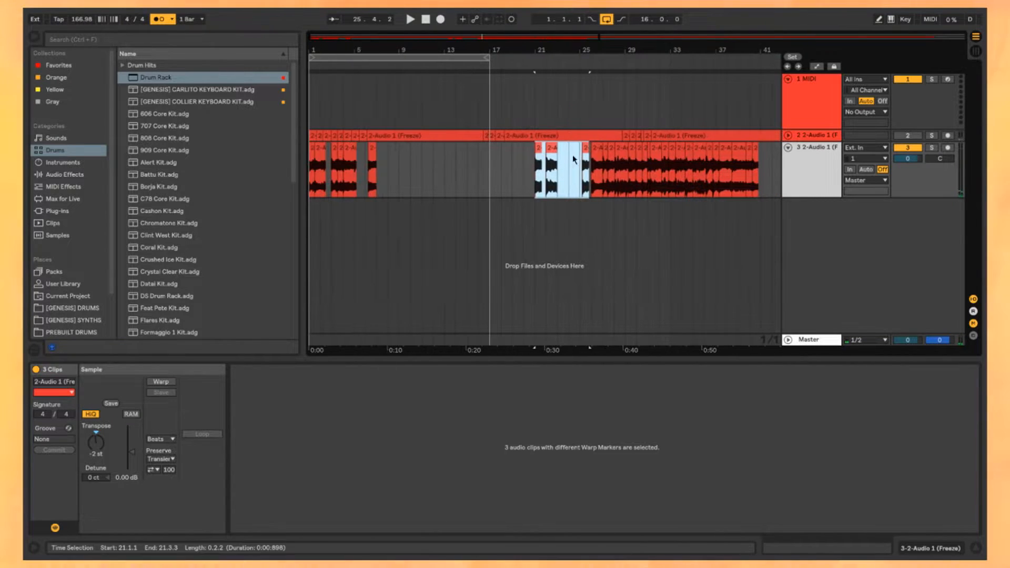
pyautogui.moveTo(537, 154); pyautogui.dragTo(414, 154)
# Step: Extend the second chop to end at 2.3.1, with the following chops placed at 2.3.1 and 3.1.1
pyautogui.moveTo(333, 158); pyautogui.dragTo(387, 160)
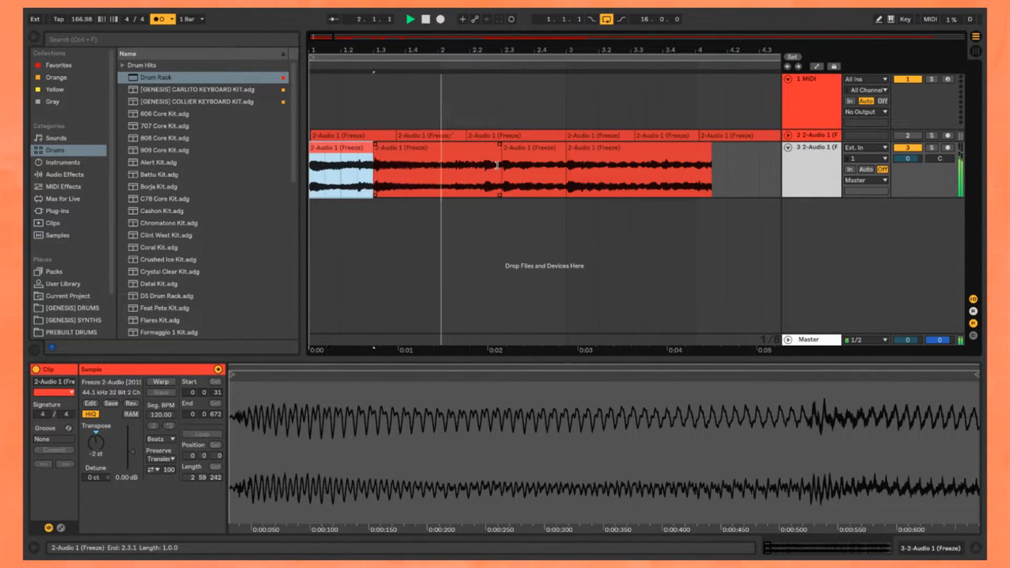
pyautogui.click(489, 162)
pyautogui.press('space')
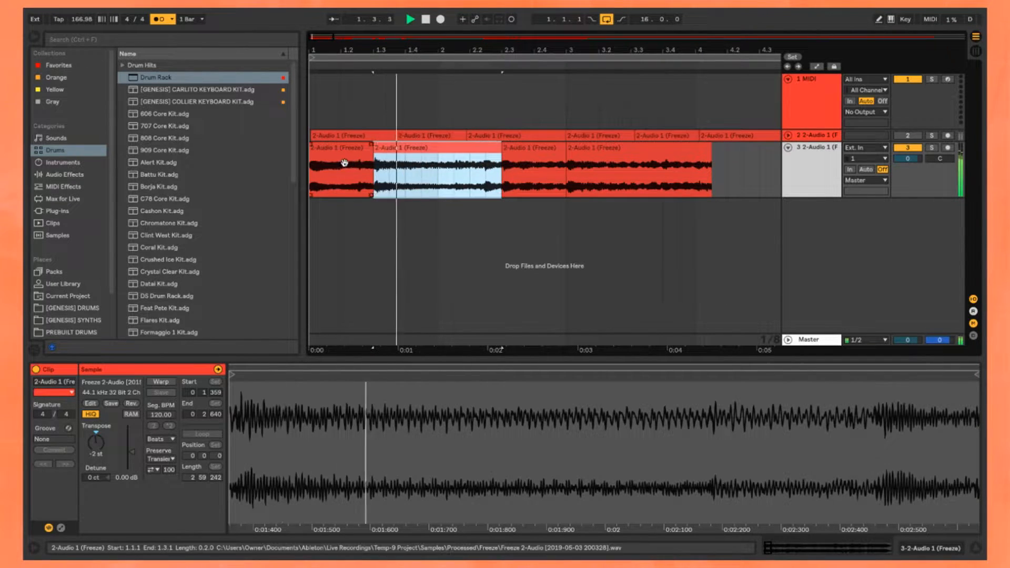
# Step: Select all the chops on the third track and transpose them to -3 st, then play them from the start
pyautogui.click(345, 163)
pyautogui.press('space')
pyautogui.scroll(-10, 345, 163)
pyautogui.moveTo(629, 173); pyautogui.dragTo(310, 173)
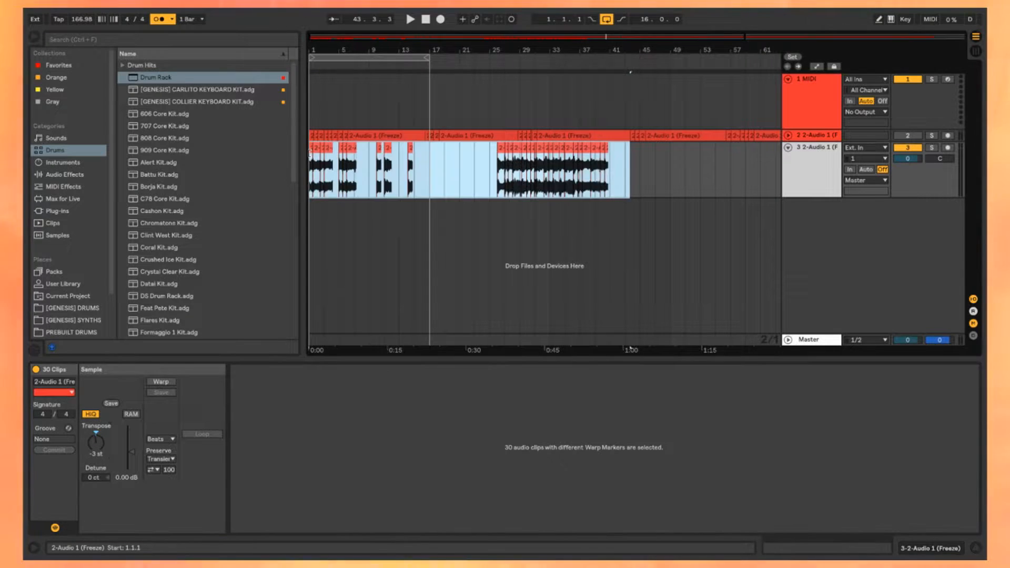
pyautogui.click(312, 149)
pyautogui.press('space')
# Step: Place a copy of a half-bar chop at 3.3.1 on the third track, directly after the chop at 3.1.1
pyautogui.scroll(8, 326, 151)
pyautogui.moveTo(326, 151); pyautogui.dragTo(459, 151)
pyautogui.scroll(3, 404, 151)
pyautogui.click(517, 151)
pyautogui.scroll(-3, 514, 160)
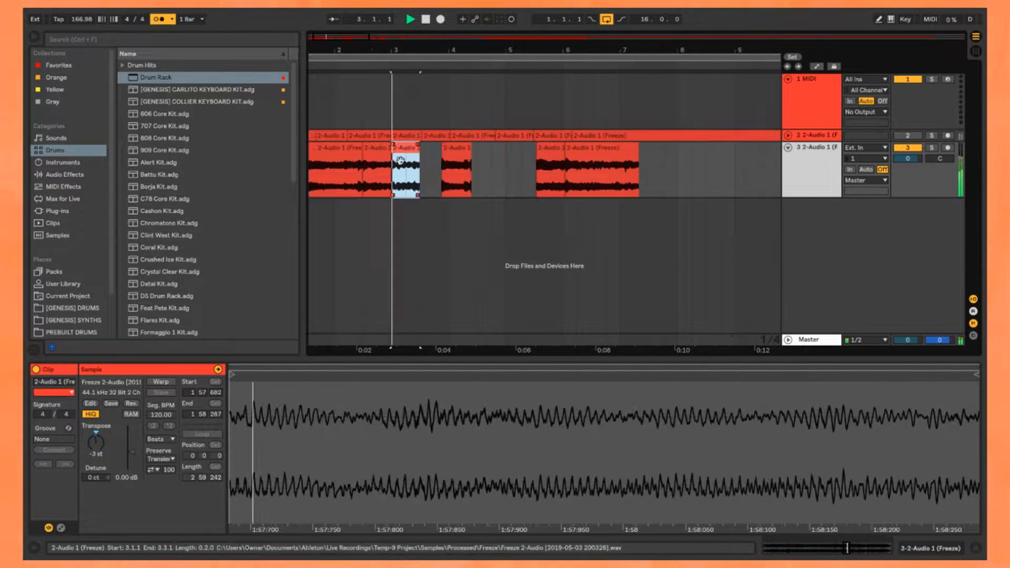
pyautogui.scroll(3, 436, 157)
pyautogui.press('space')
pyautogui.moveTo(475, 158); pyautogui.dragTo(543, 159)
pyautogui.moveTo(374, 150); pyautogui.dragTo(430, 163)
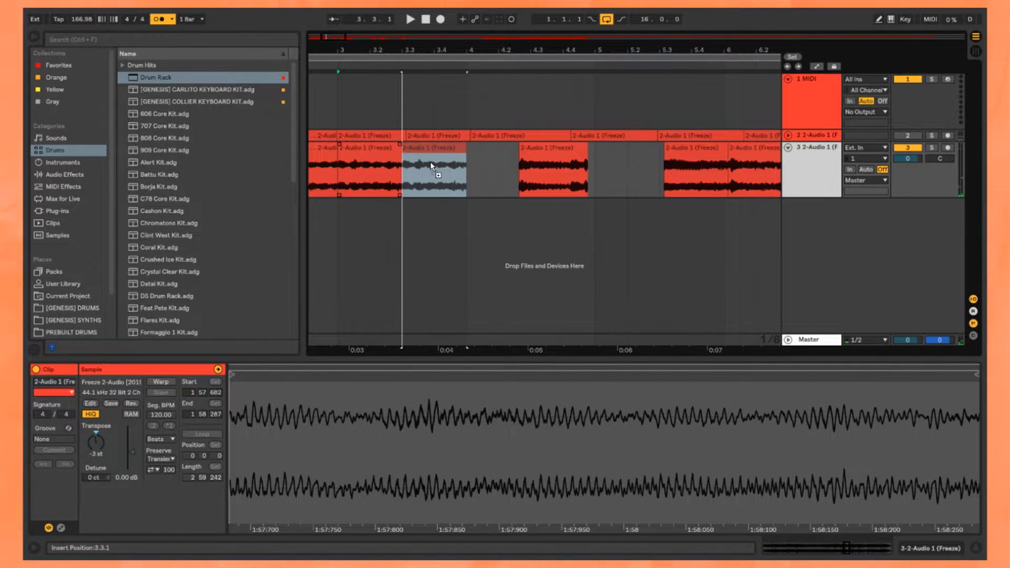
pyautogui.press('space')
pyautogui.hscroll(-2, 430, 158)
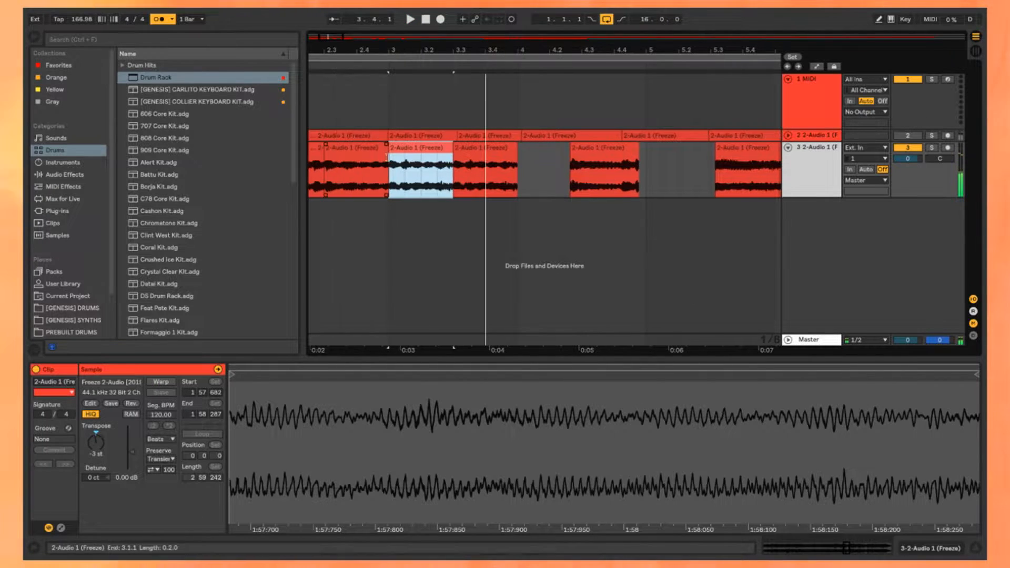
# Step: Split the chop at 3.3.1 shortly after its start and move the remaining portion back to begin at 3.3.1
pyautogui.press('space')
pyautogui.scroll(2, 430, 158)
pyautogui.press('space')
pyautogui.click(488, 176)
pyautogui.press('space')
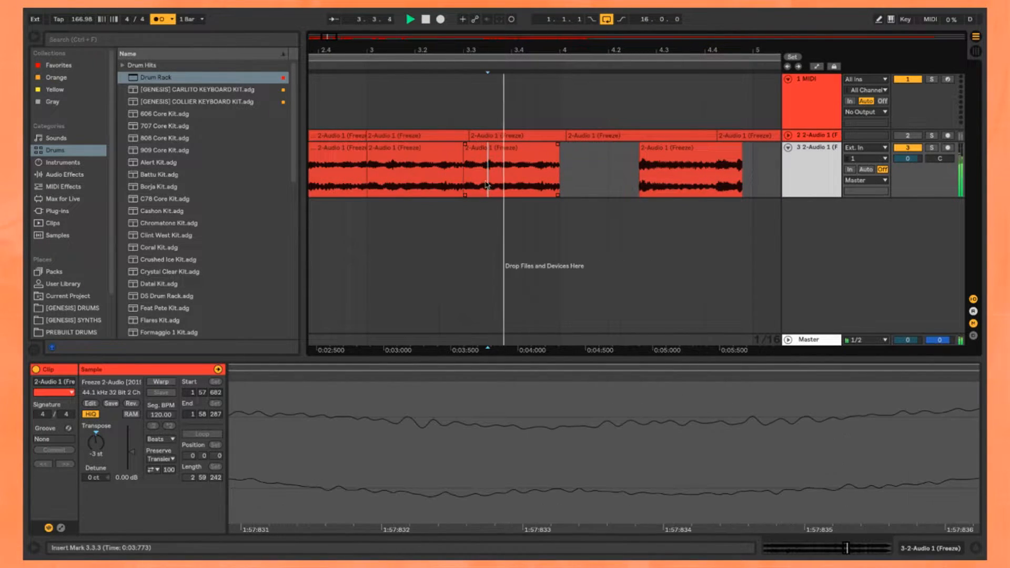
pyautogui.scroll(3, 490, 178)
pyautogui.press('space')
pyautogui.click(455, 175)
pyautogui.press('space')
pyautogui.press('space')
pyautogui.hotkey('ctrl', 'e')
pyautogui.scroll(-3, 465, 177)
pyautogui.moveTo(503, 149); pyautogui.dragTo(486, 163)
pyautogui.click(402, 151)
# Step: Audition the loose chops between bars 4 and 12 on the third track to find the next one for the sequence
pyautogui.press('space')
pyautogui.scroll(-2, 478, 161)
pyautogui.click(614, 171)
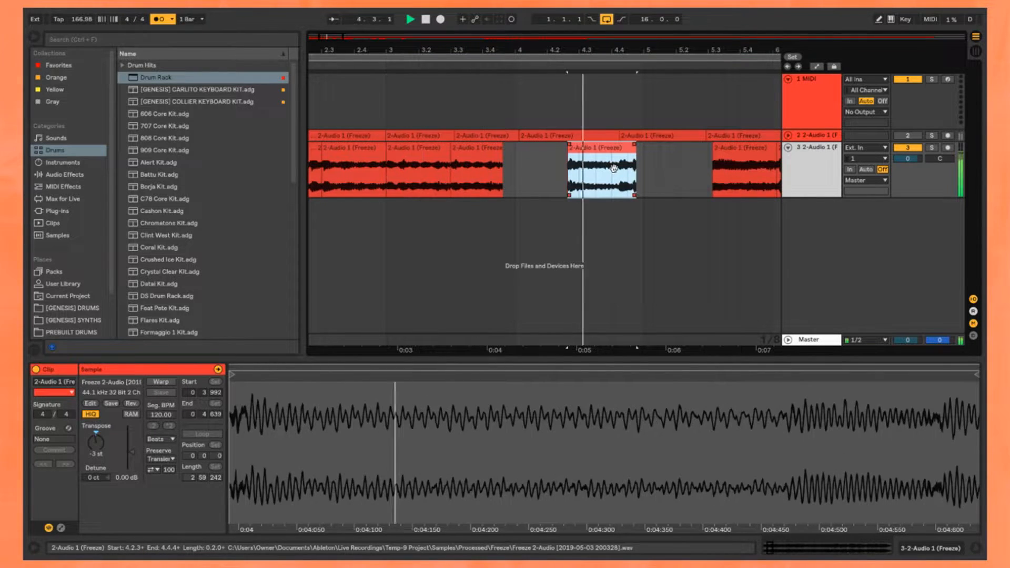
pyautogui.scroll(-3, 660, 173)
pyautogui.click(583, 163)
pyautogui.click(614, 162)
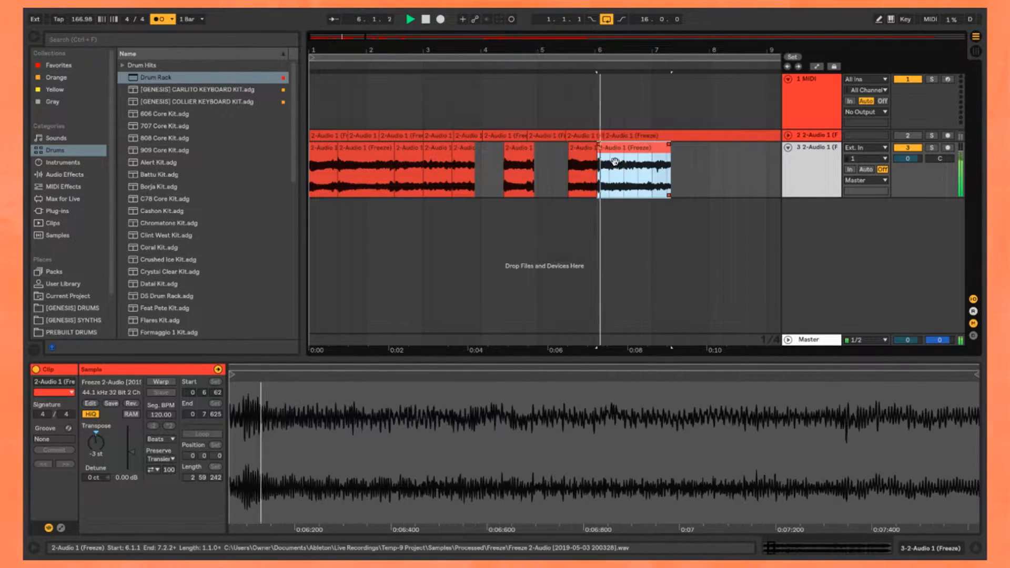
pyautogui.scroll(-2, 594, 167)
pyautogui.click(666, 164)
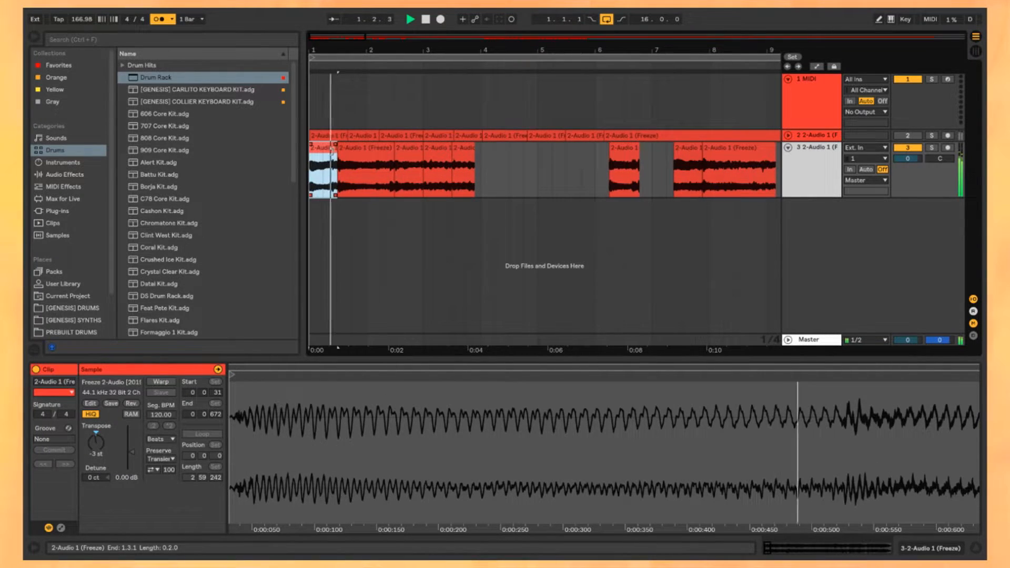
# Step: Shift the loose chops between bars 4 and 8 later, and place the one-bar chop from 11.1.1 at 3.4.1
pyautogui.click(409, 162)
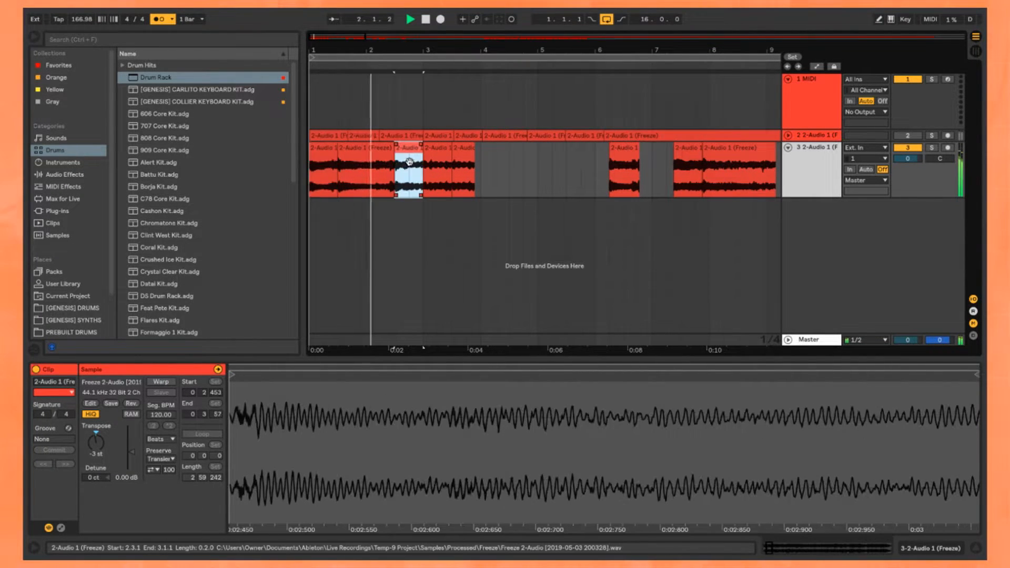
pyautogui.scroll(-3, 456, 156)
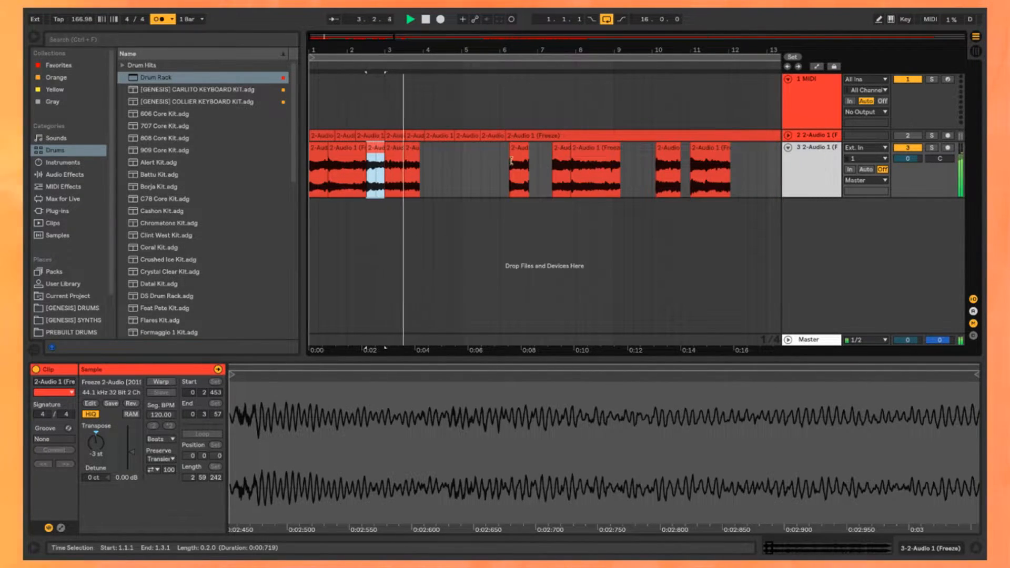
pyautogui.click(715, 169)
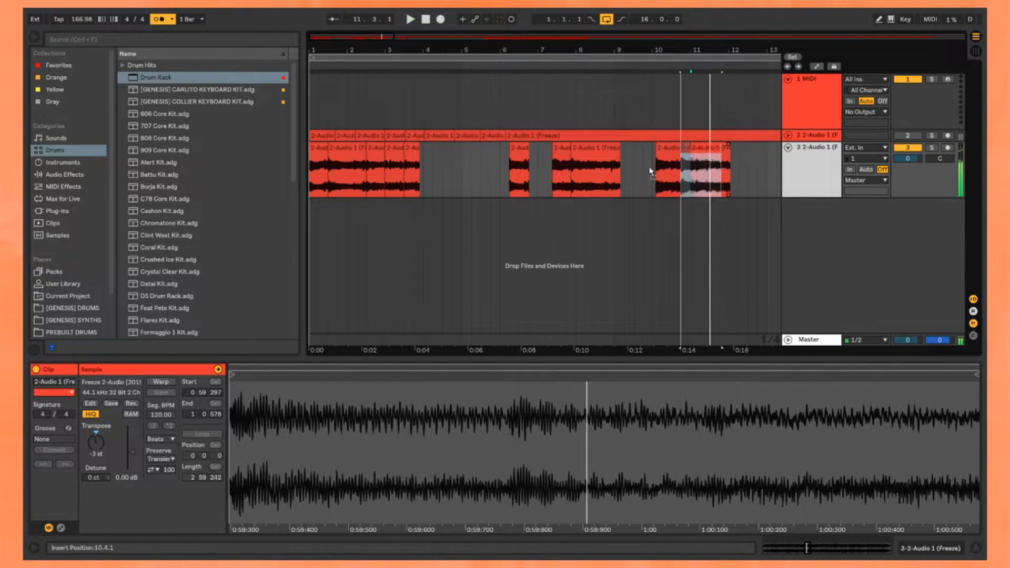
pyautogui.moveTo(441, 170); pyautogui.dragTo(428, 169)
pyautogui.click(323, 159)
pyautogui.scroll(3, 337, 156)
pyautogui.press('space')
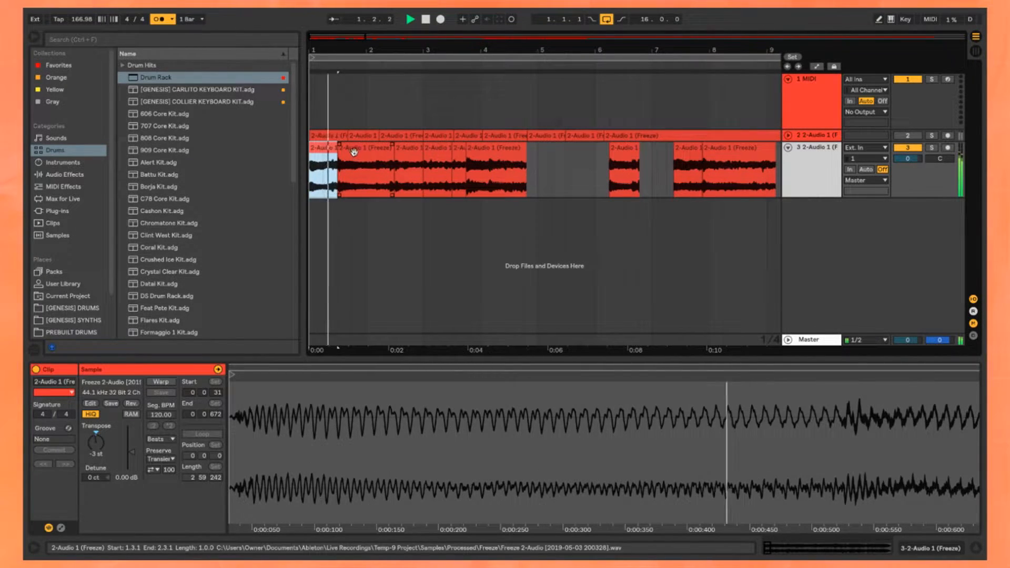
# Step: Move the loose chop near bar 10 into the sequence so that it starts at 4.3.1
pyautogui.click(415, 165)
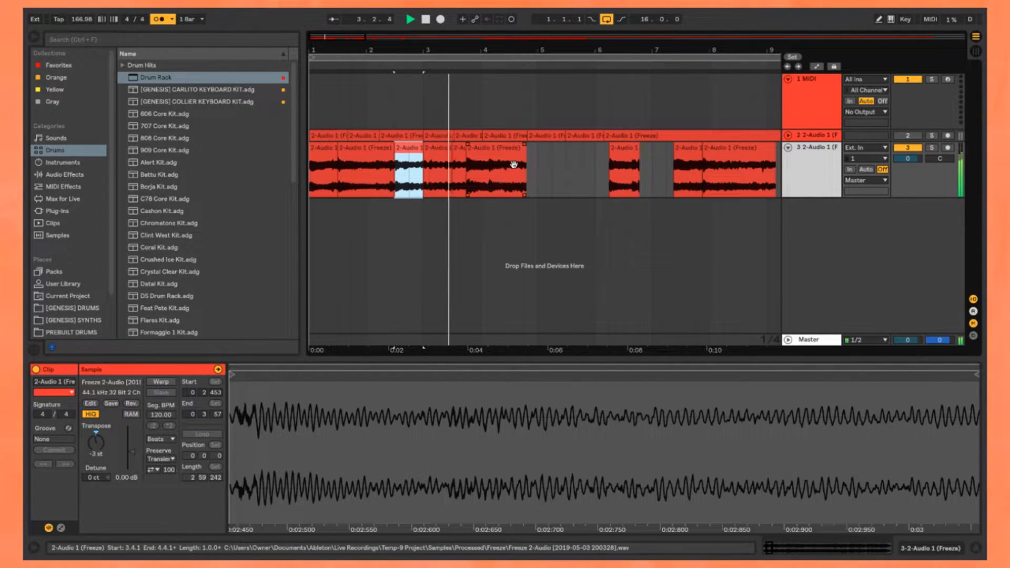
pyautogui.click(625, 164)
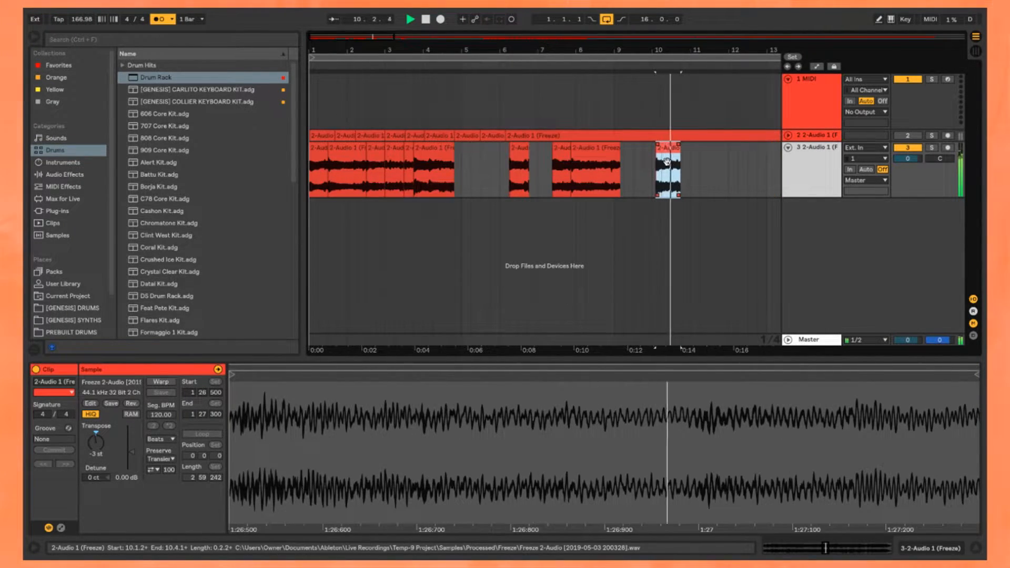
pyautogui.press('space')
pyautogui.moveTo(666, 166); pyautogui.dragTo(465, 168)
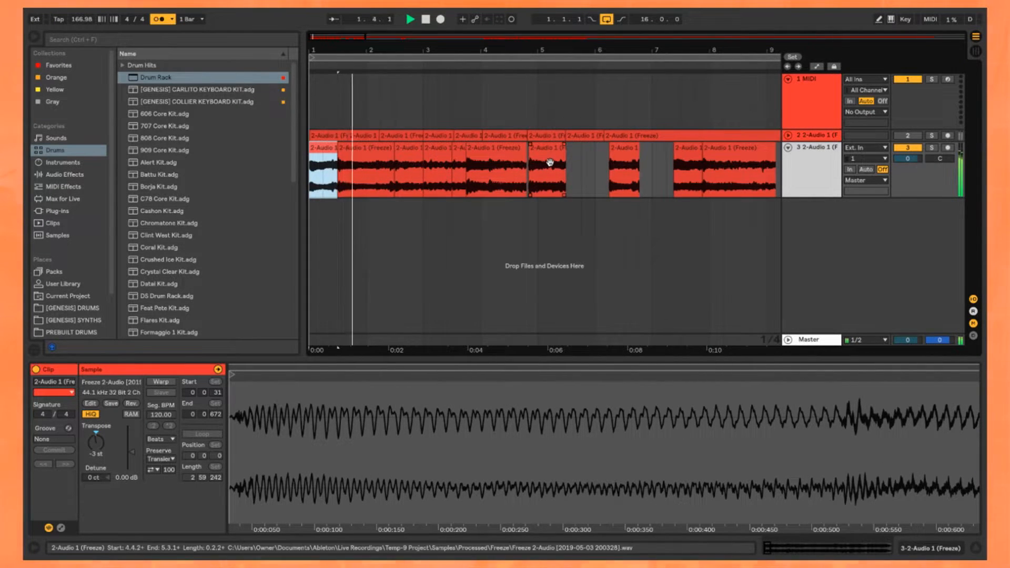
pyautogui.click(545, 163)
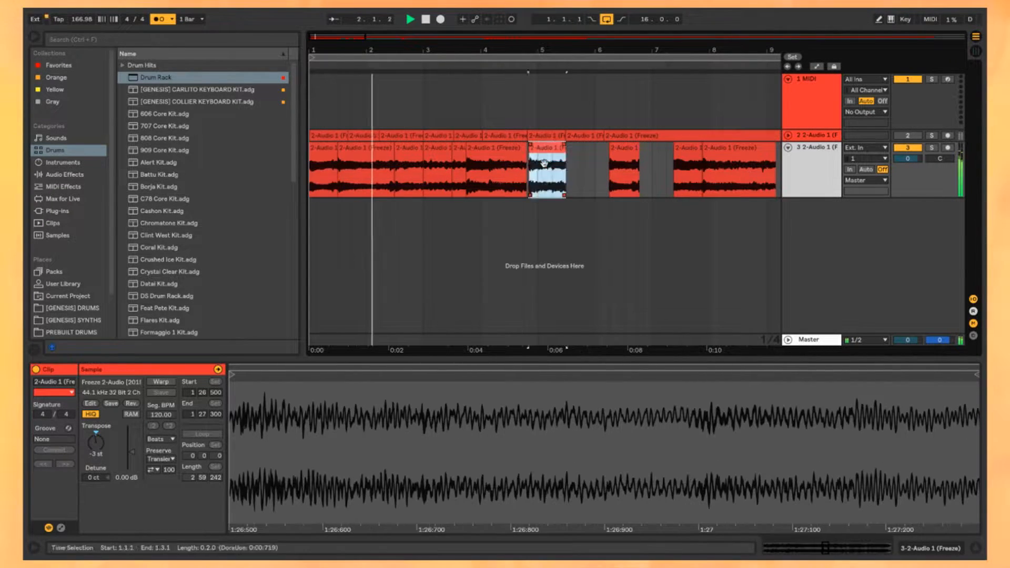
pyautogui.moveTo(530, 174); pyautogui.dragTo(529, 174)
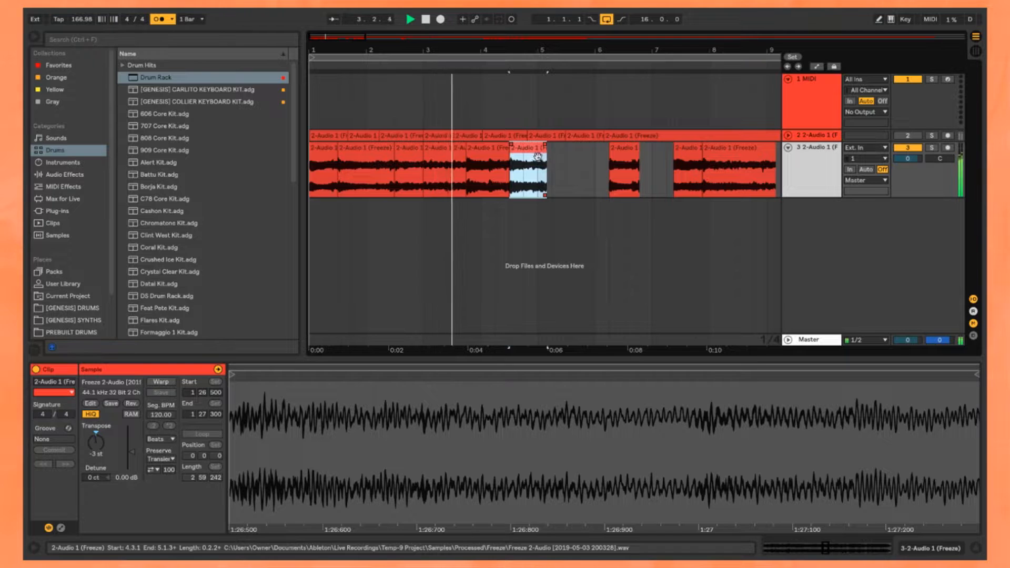
pyautogui.press('-')
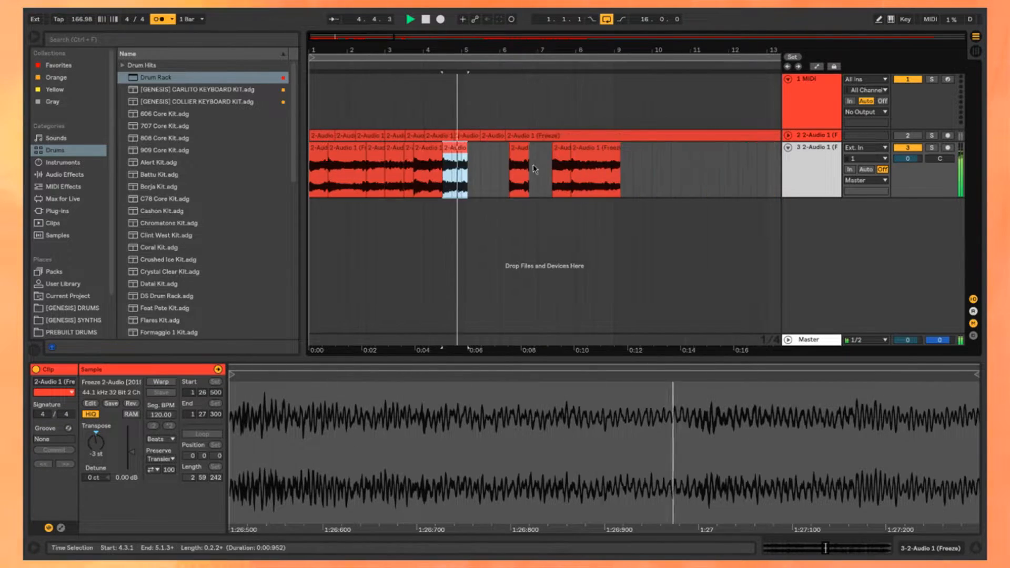
# Step: Fill the third-track sequence with chops up to bar 9 and set the loop length to 8 bars
pyautogui.click(524, 150)
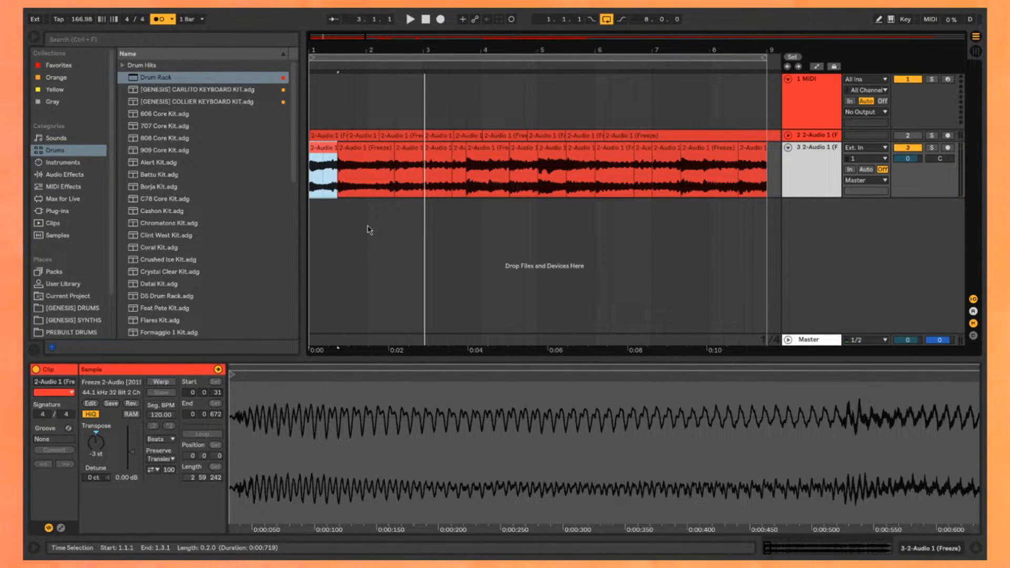
pyautogui.press('space')
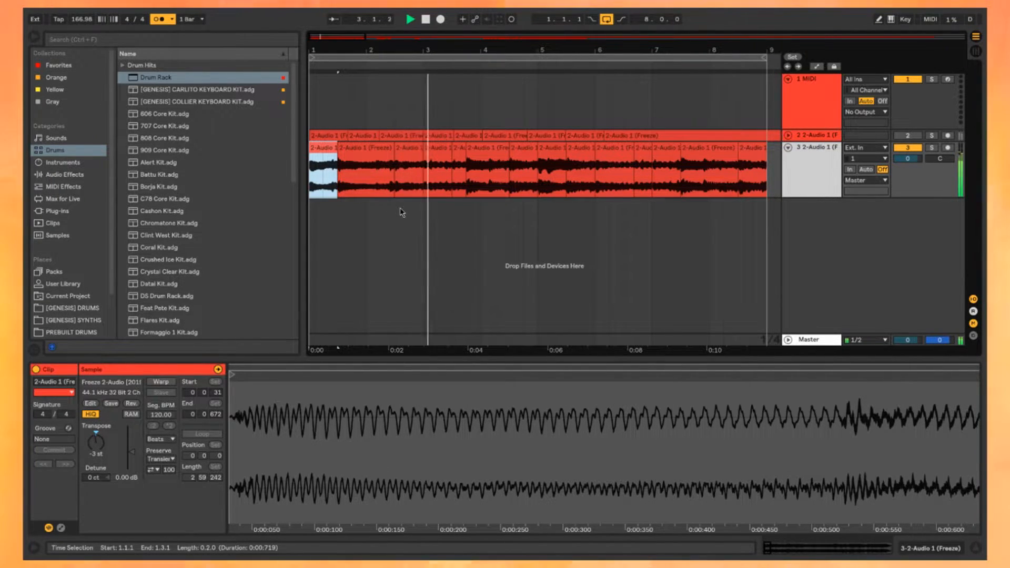
pyautogui.press('-')
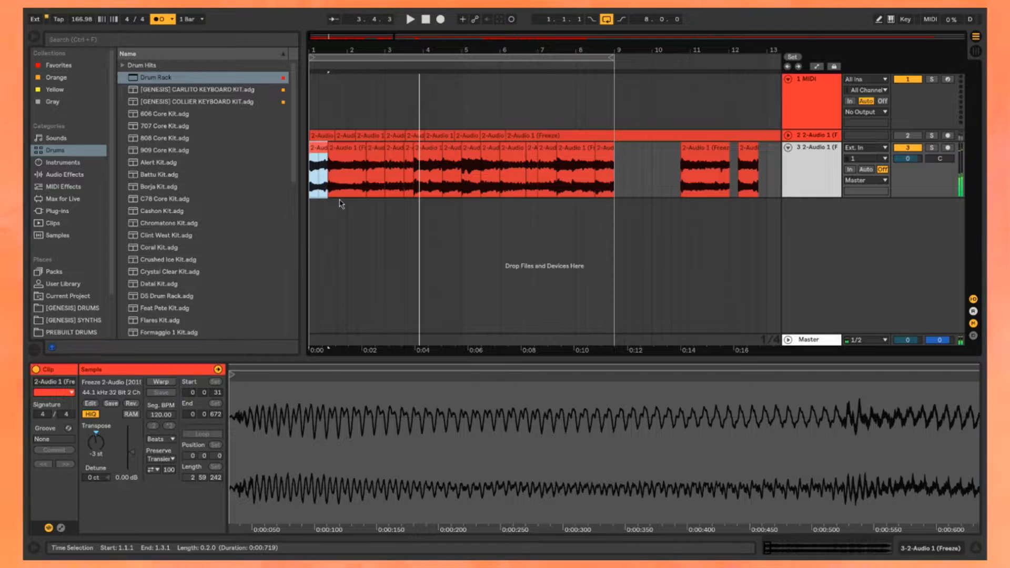
pyautogui.press('space')
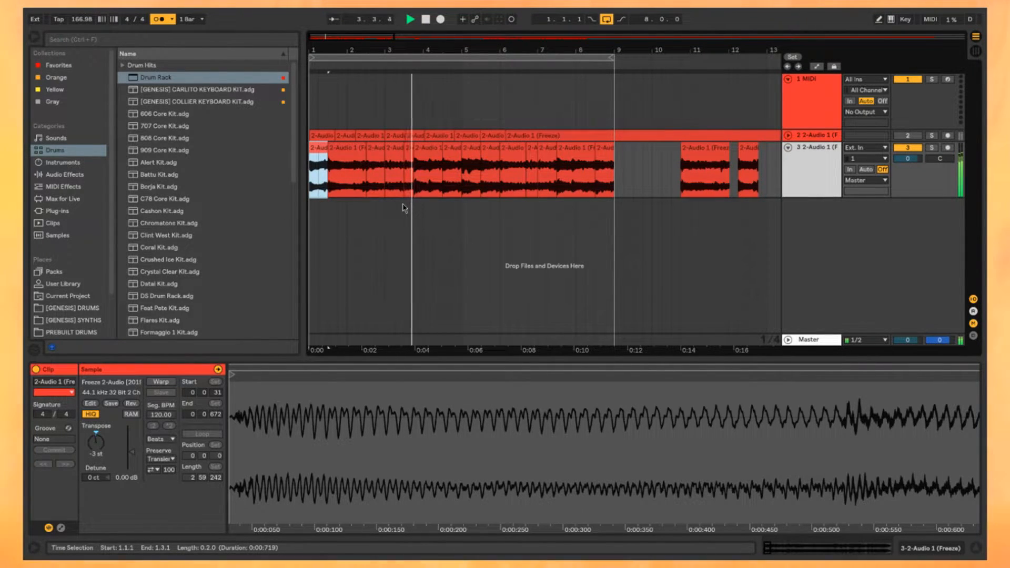
pyautogui.click(464, 152)
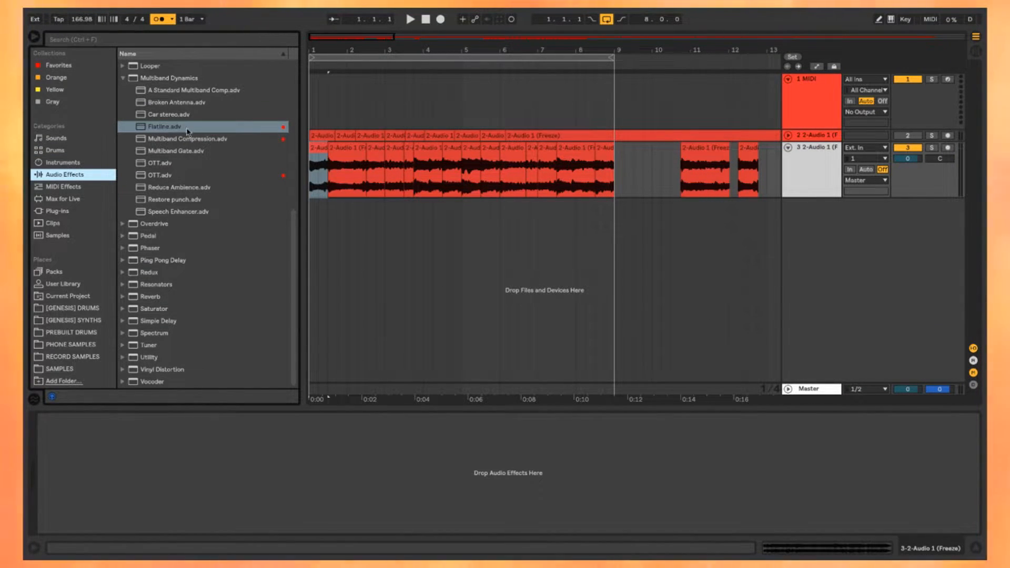
# Step: Load the Flatline preset of Multiband Dynamics onto the third track and set its Amount to 22 %
pyautogui.scroll(4, 202, 228)
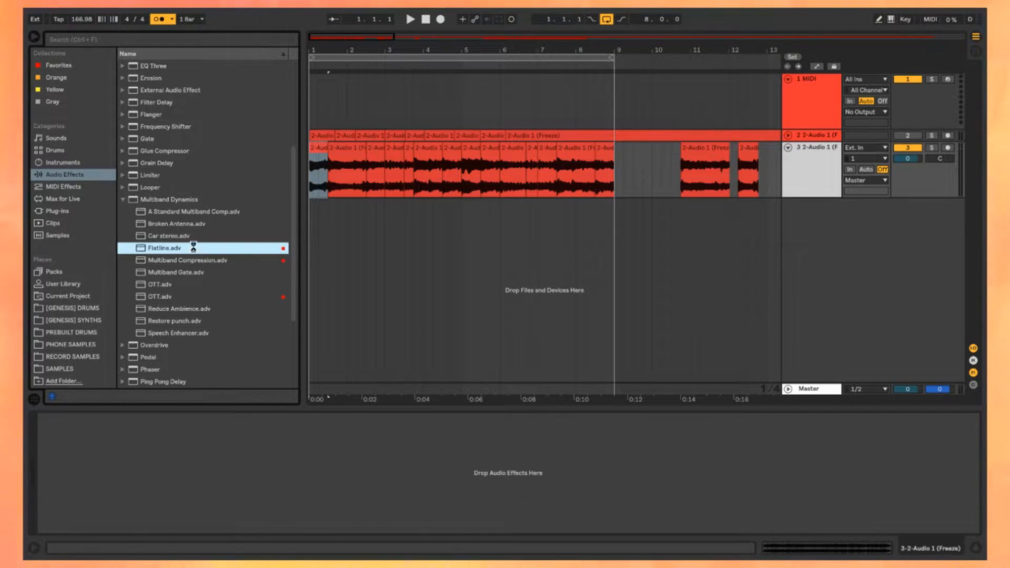
pyautogui.doubleClick(193, 248)
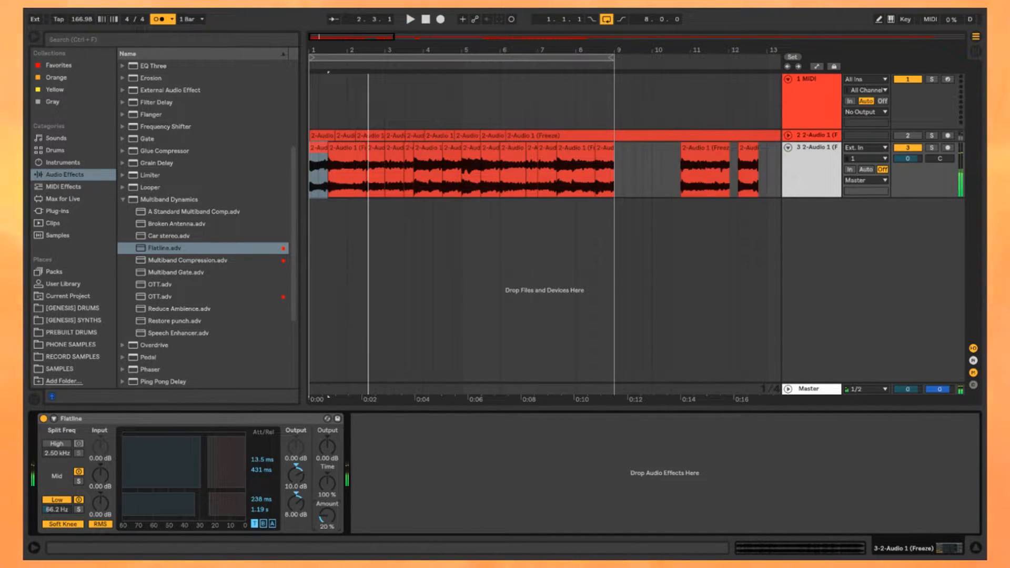
pyautogui.scroll(3, 207, 194)
pyautogui.press('space')
pyautogui.press('space')
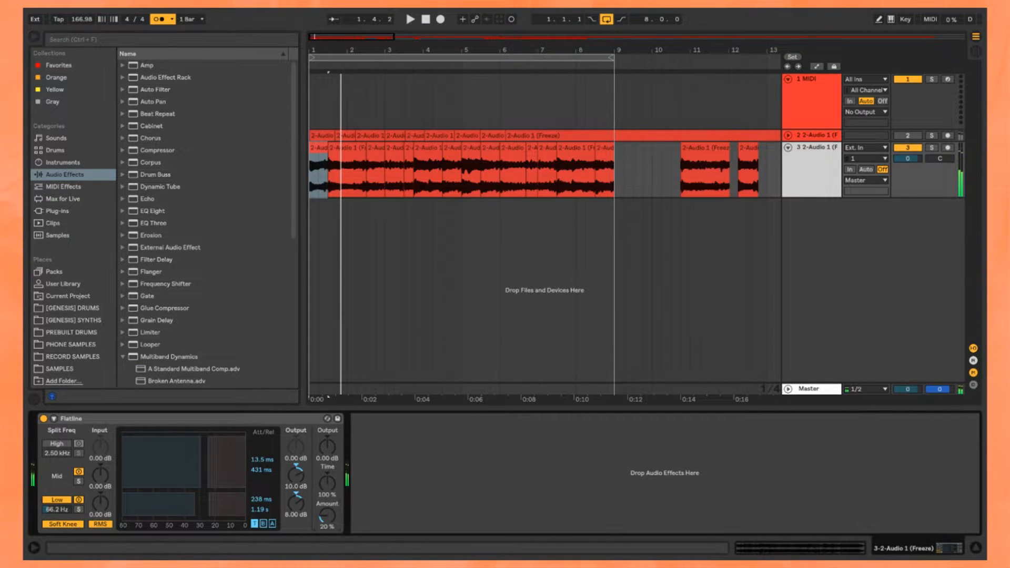
# Step: Select the five opening chops from 1.1.1 to 3.4.1 and try raising their clip volume
pyautogui.scroll(4, 332, 165)
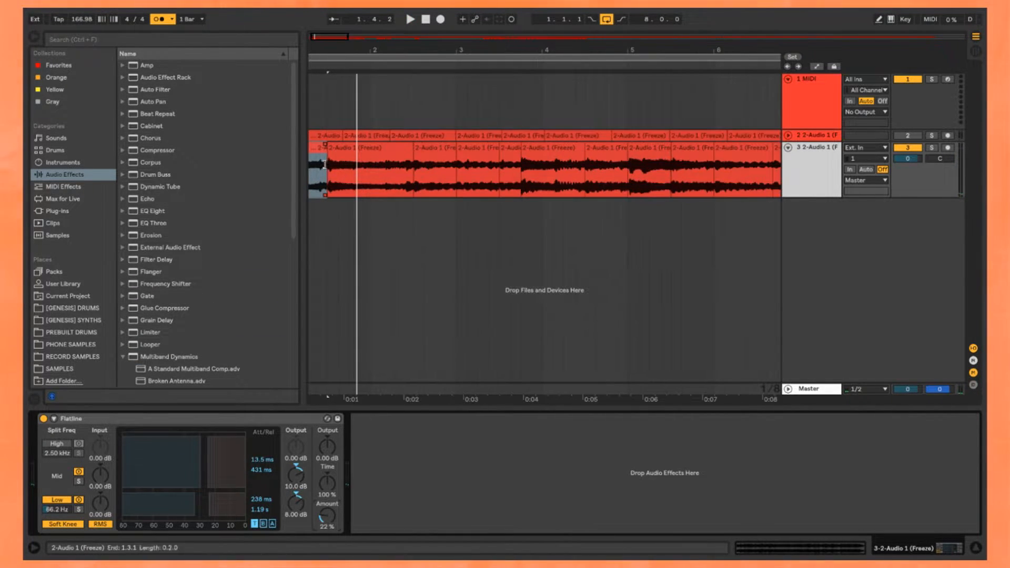
pyautogui.moveTo(332, 166); pyautogui.dragTo(561, 165)
pyautogui.keyDown('shift'); pyautogui.click(547, 166); pyautogui.keyUp('shift')
pyautogui.scroll(-4, 546, 167)
pyautogui.press('space')
pyautogui.press('space')
pyautogui.click(813, 548)
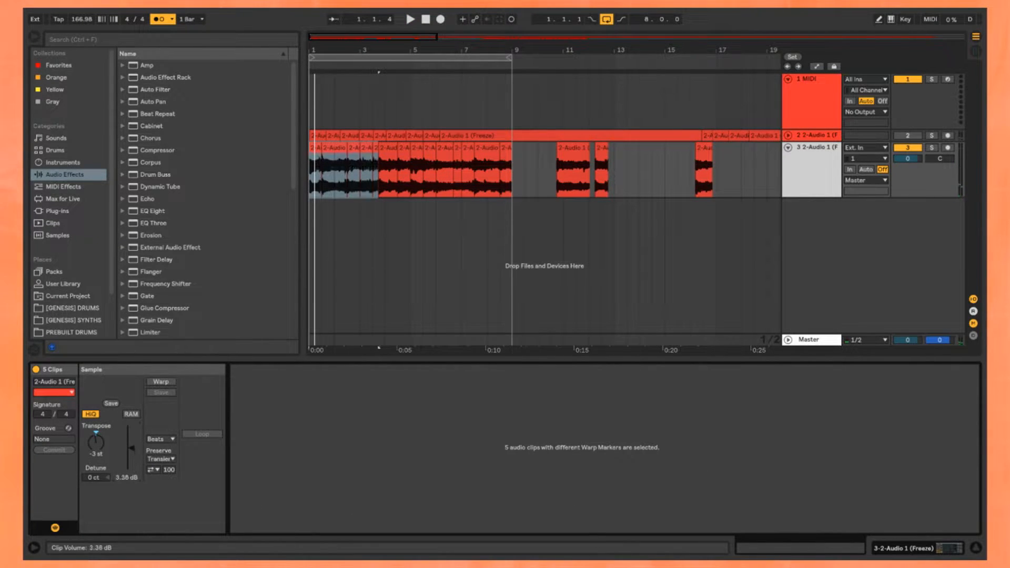
# Step: Play the sequence through the Flatline effect with the metronome turned off
pyautogui.press('space')
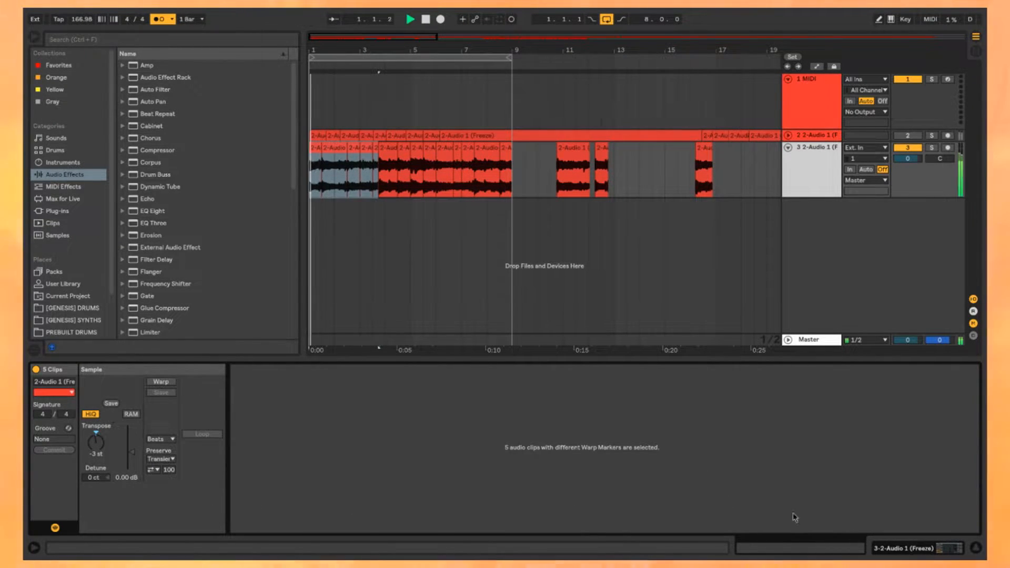
pyautogui.click(906, 549)
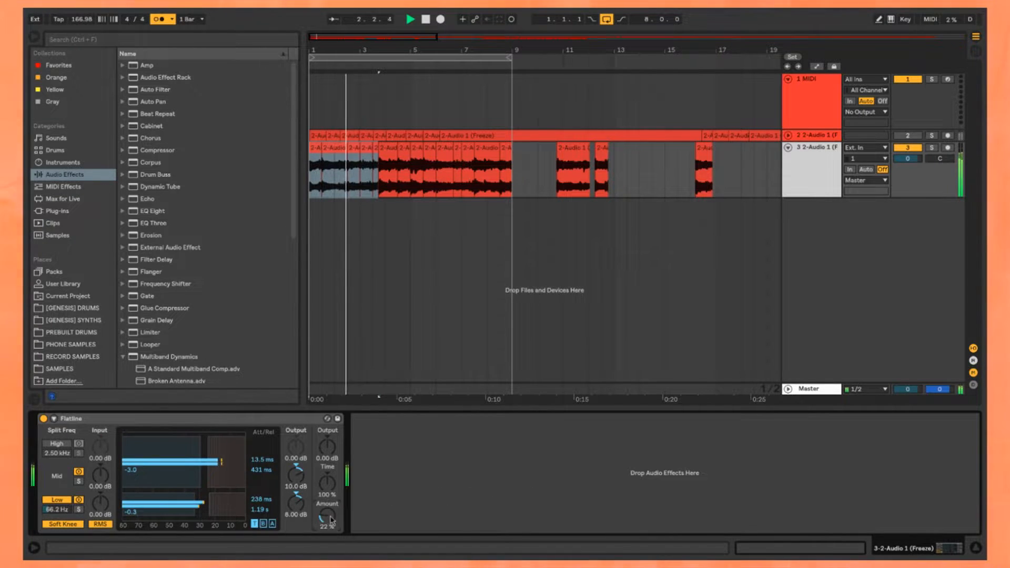
pyautogui.click(160, 22)
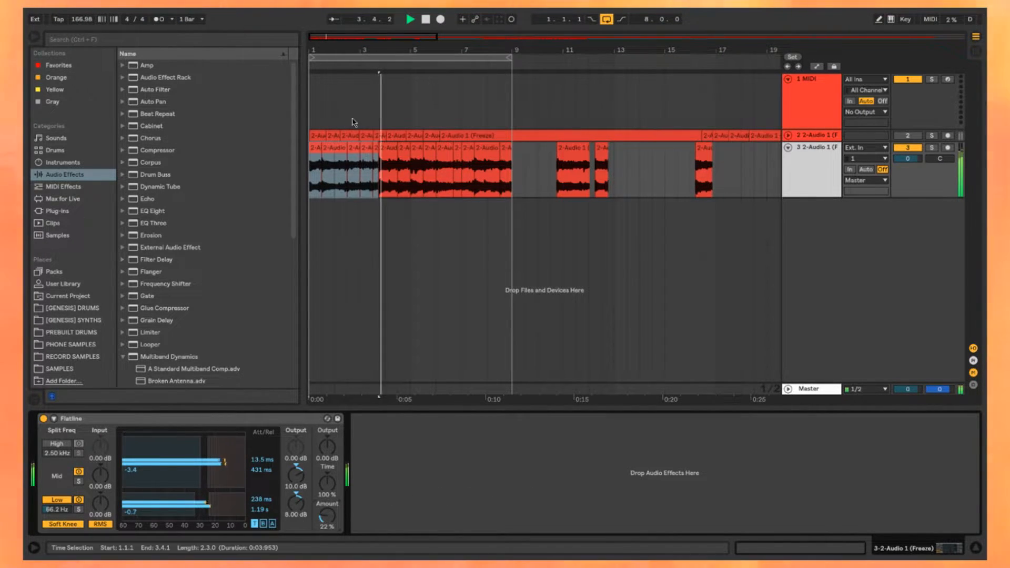
pyautogui.press('+')
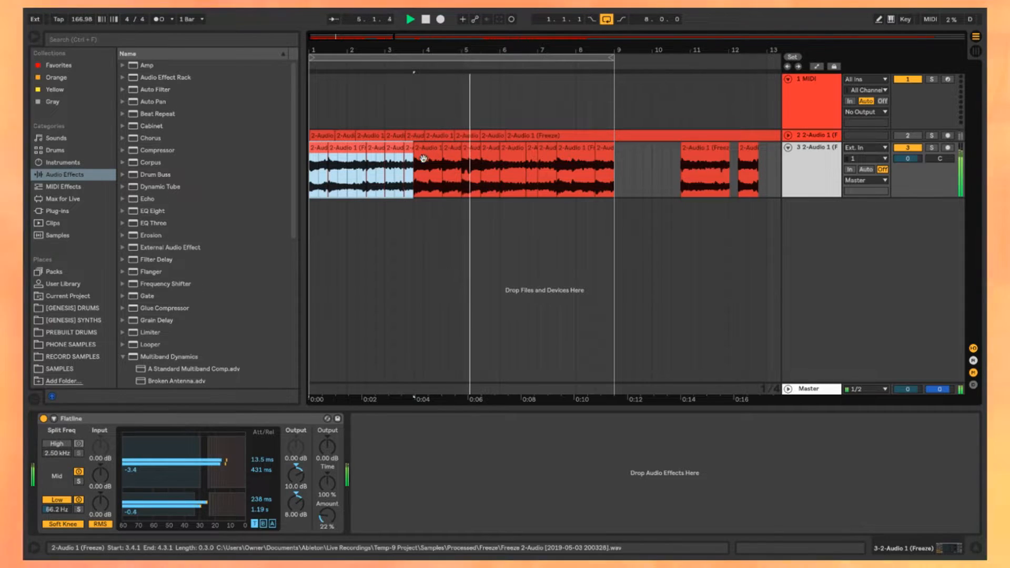
# Step: Add the Erosion effect ahead of Flatline on the third track, with its Amount set to 8.90
pyautogui.scroll(-5, 204, 197)
pyautogui.scroll(-2, 209, 190)
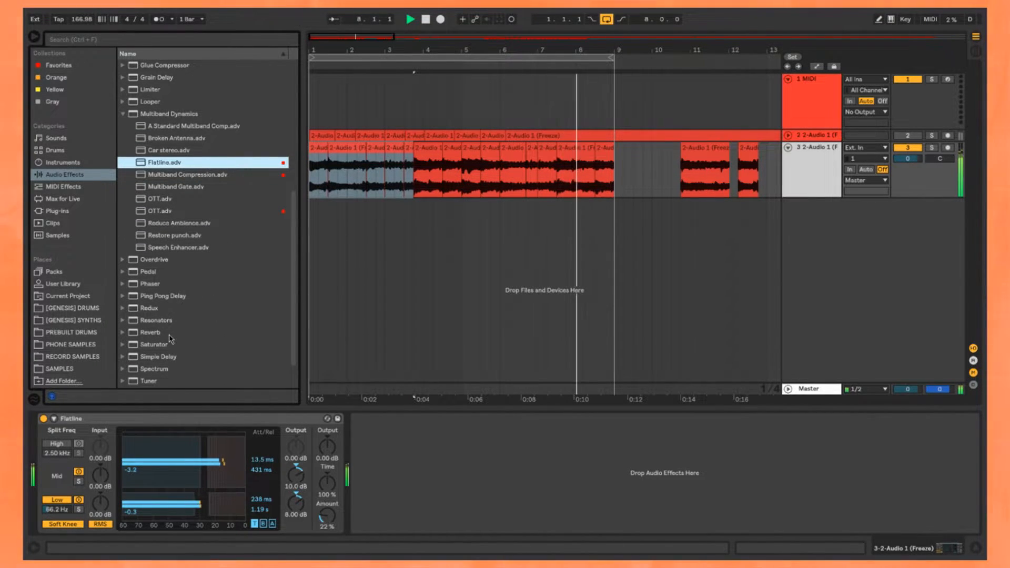
pyautogui.scroll(5, 184, 289)
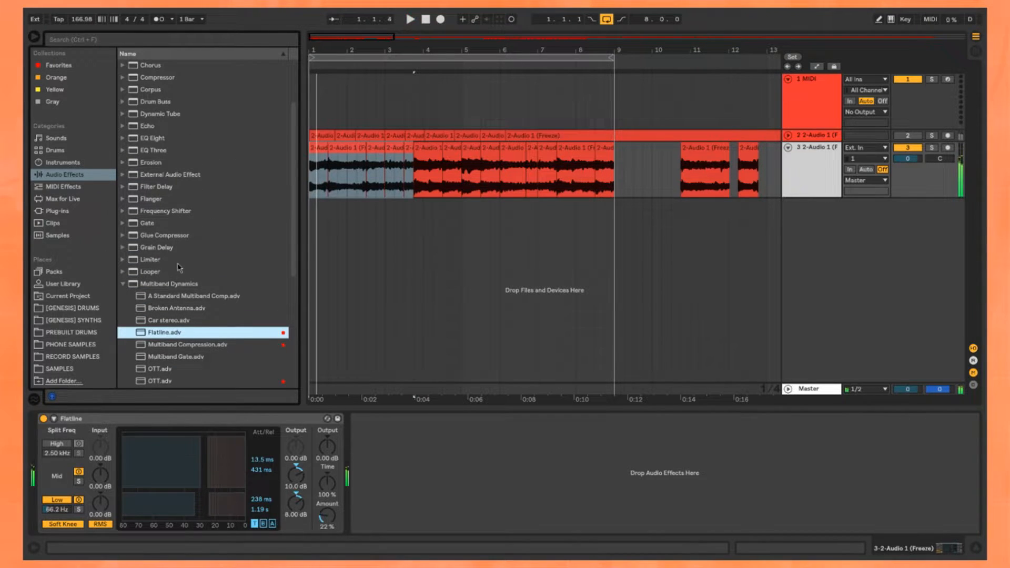
pyautogui.scroll(2, 189, 252)
pyautogui.click(203, 213)
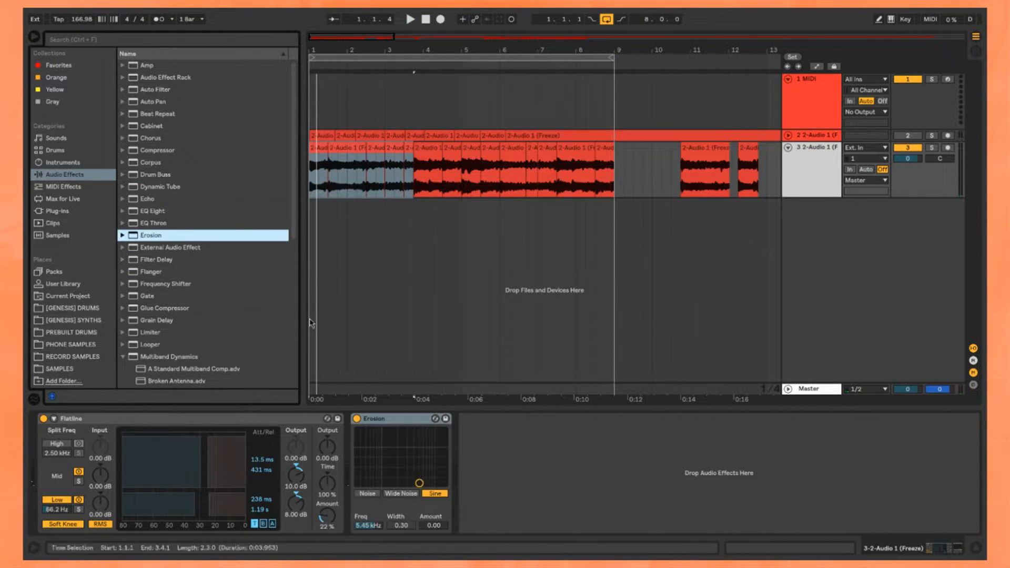
pyautogui.moveTo(376, 418); pyautogui.dragTo(42, 419)
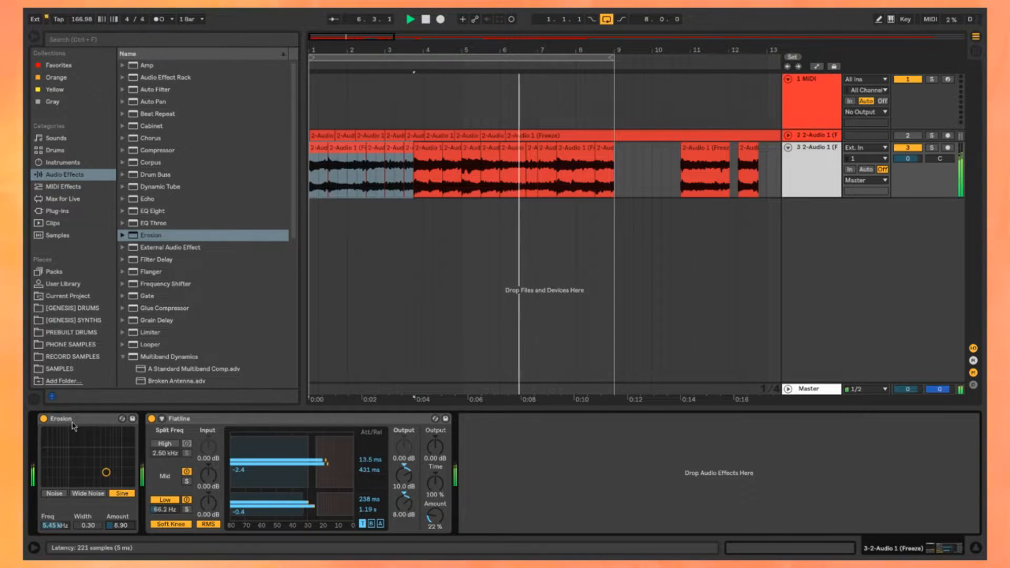
# Step: Collapse the Erosion and Flatline devices on the third track and stop playback
pyautogui.doubleClick(105, 420)
pyautogui.click(107, 421)
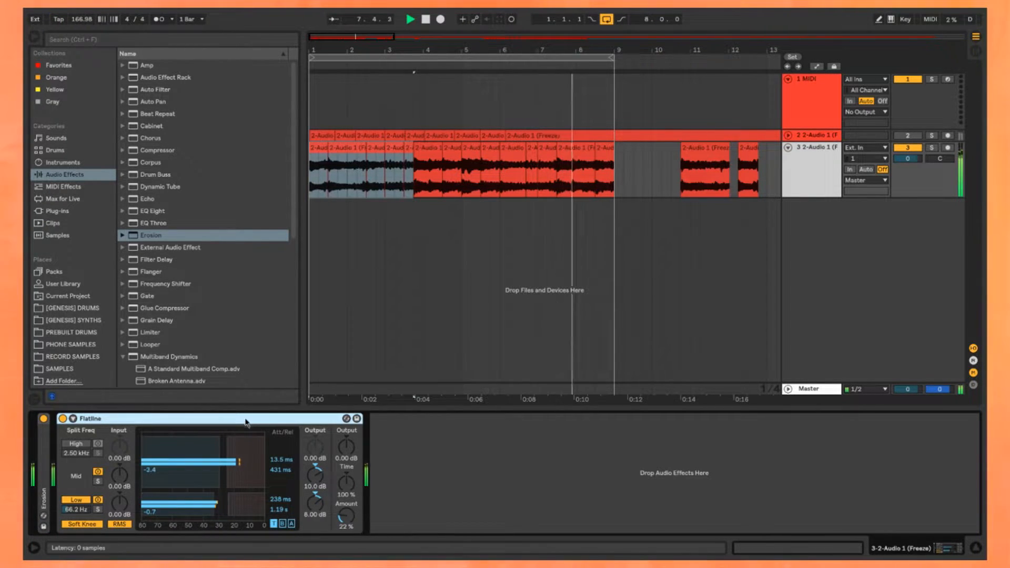
pyautogui.doubleClick(107, 424)
pyautogui.press('space')
# Step: Place the MIDI track below the two audio tracks and load an empty Drum Rack onto it
pyautogui.click(805, 105)
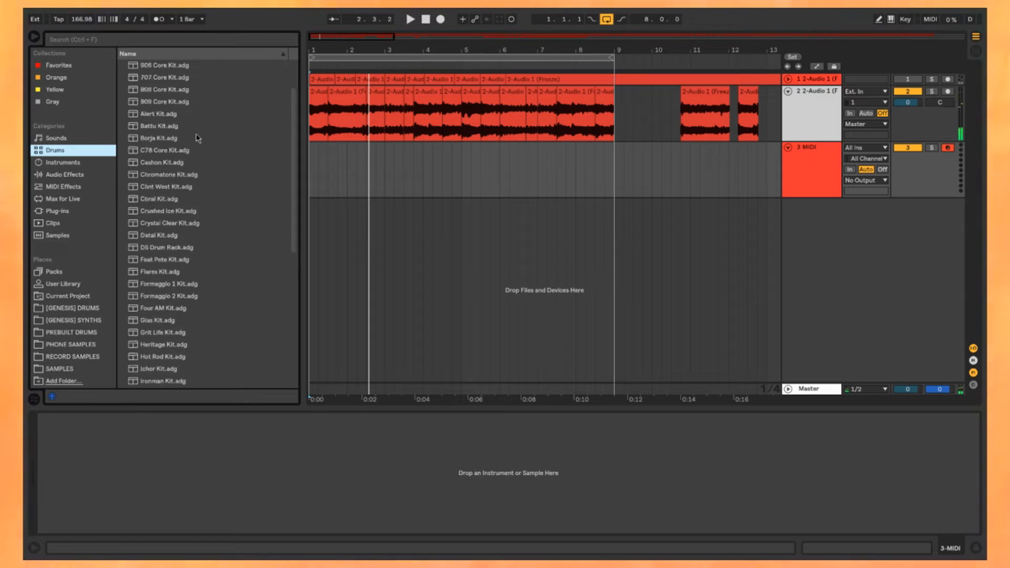
pyautogui.moveTo(167, 78); pyautogui.dragTo(155, 481)
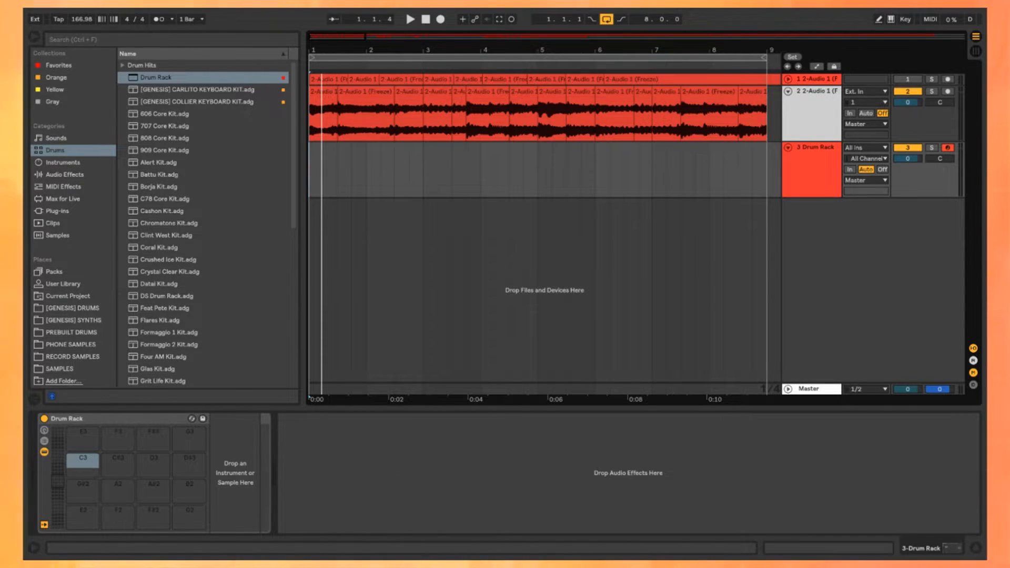
# Step: Fill the Drum Rack with Dilla hats 10 and 9 on F#3 and G3, and Wu kicks and a snare on C3, D3 and E3
pyautogui.click(153, 435)
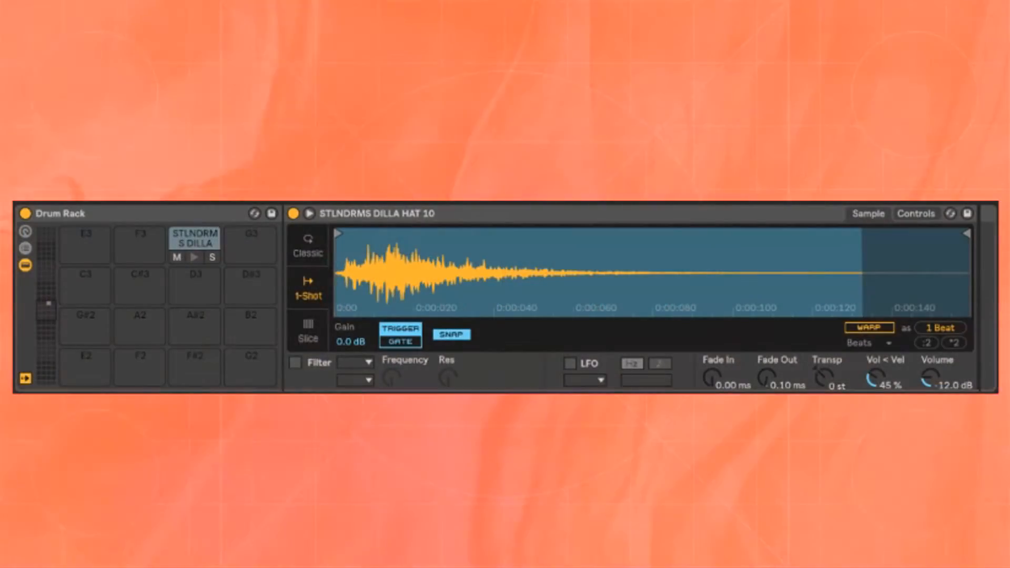
pyautogui.click(251, 239)
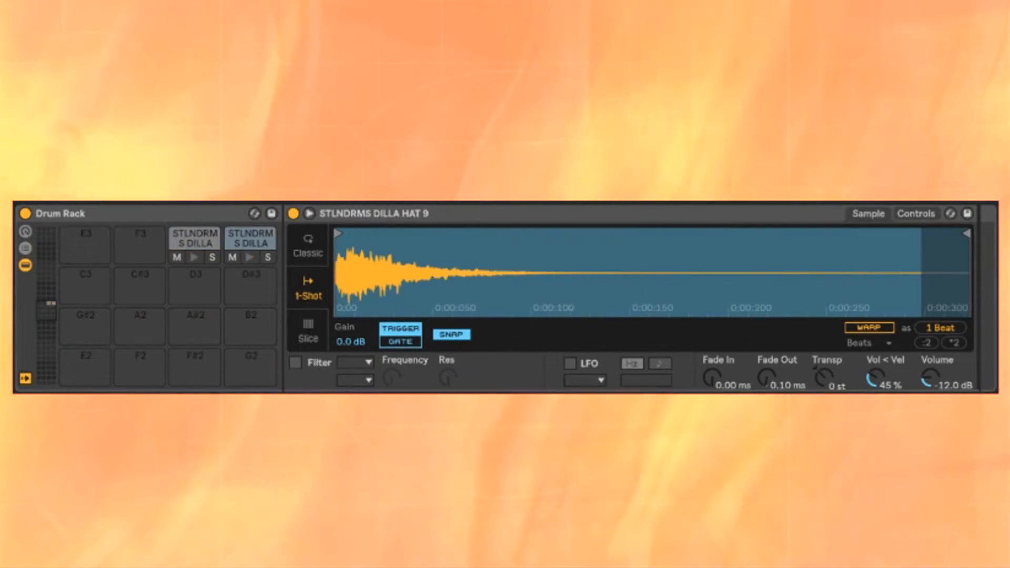
pyautogui.click(542, 219)
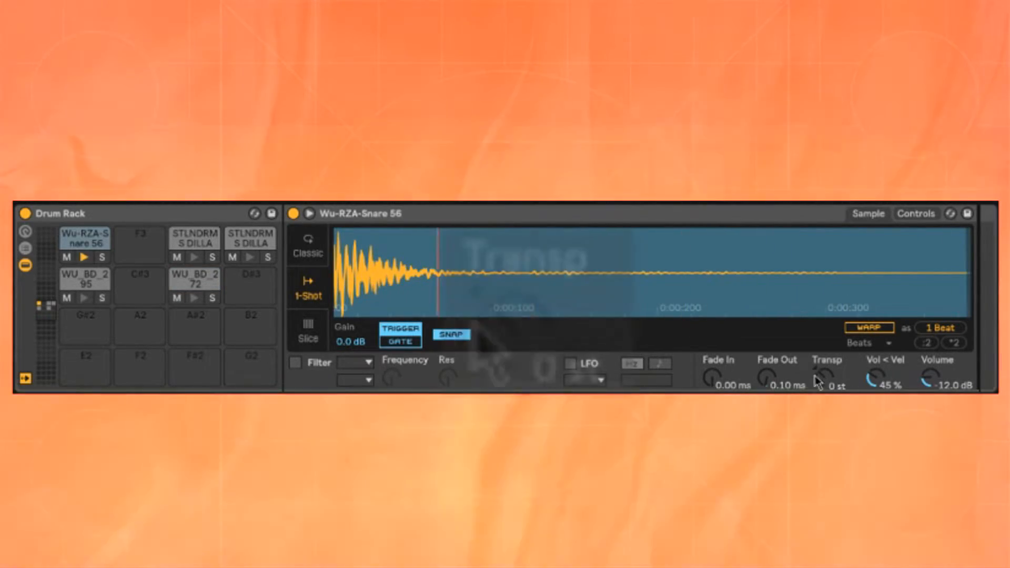
pyautogui.moveTo(821, 378); pyautogui.dragTo(821, 388)
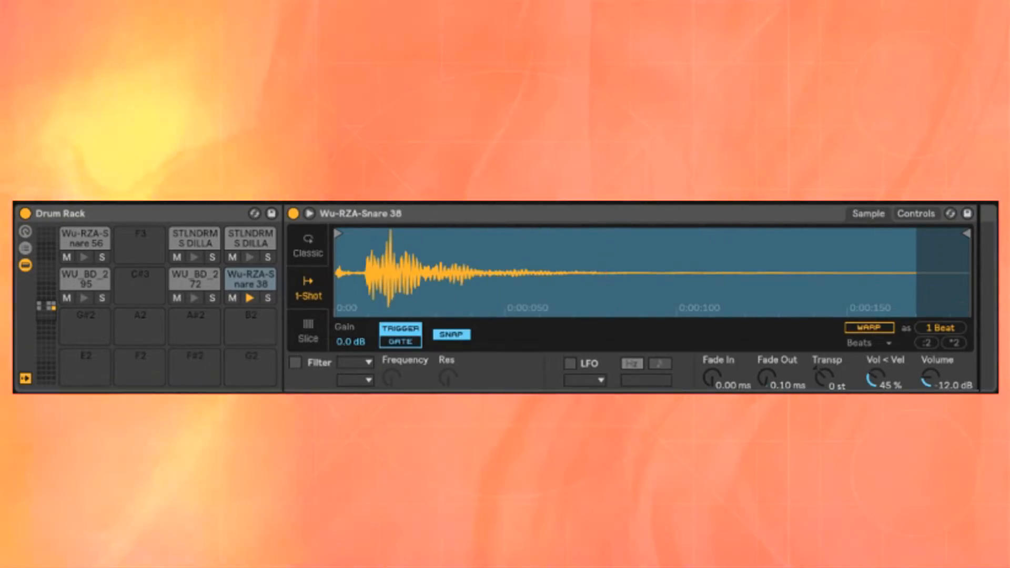
# Step: Layer two Wu-RZA snares in an Instrument Rack on pad E3 and put the WU_BD_295 kick back on C3 without a rack
pyautogui.moveTo(84, 239); pyautogui.dragTo(127, 238)
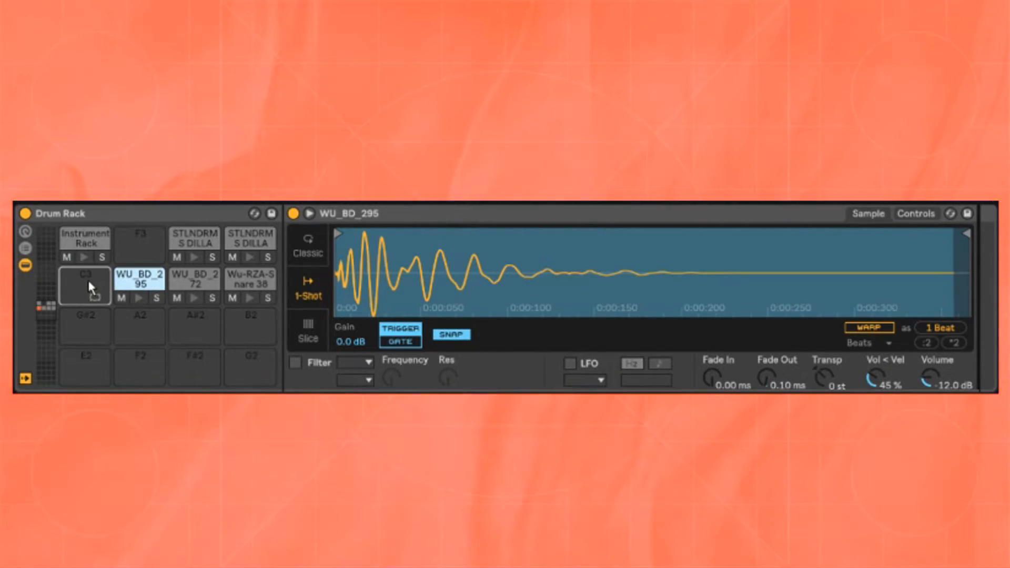
pyautogui.moveTo(88, 281); pyautogui.dragTo(85, 281)
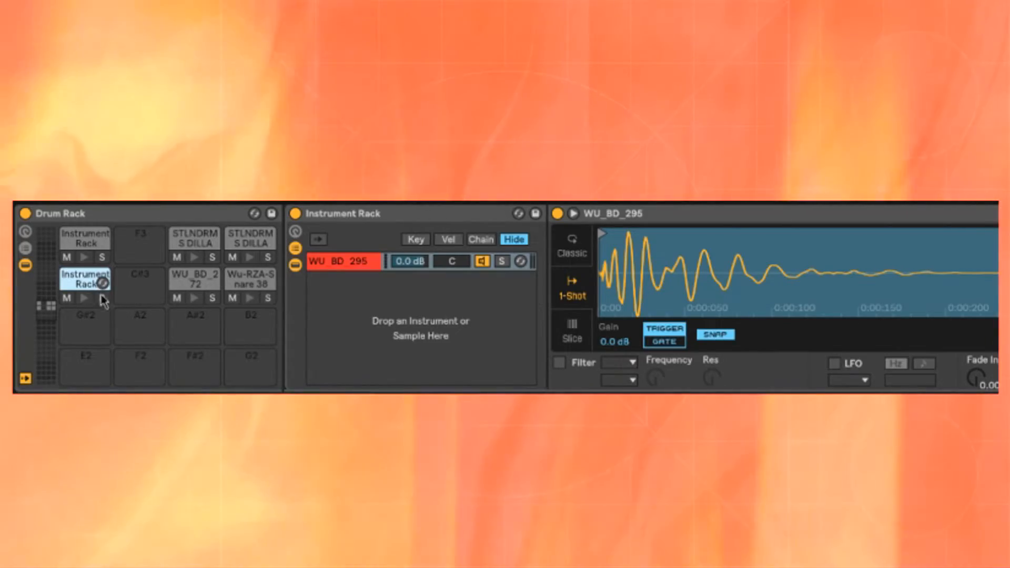
pyautogui.hotkey('ctrl', 'z')
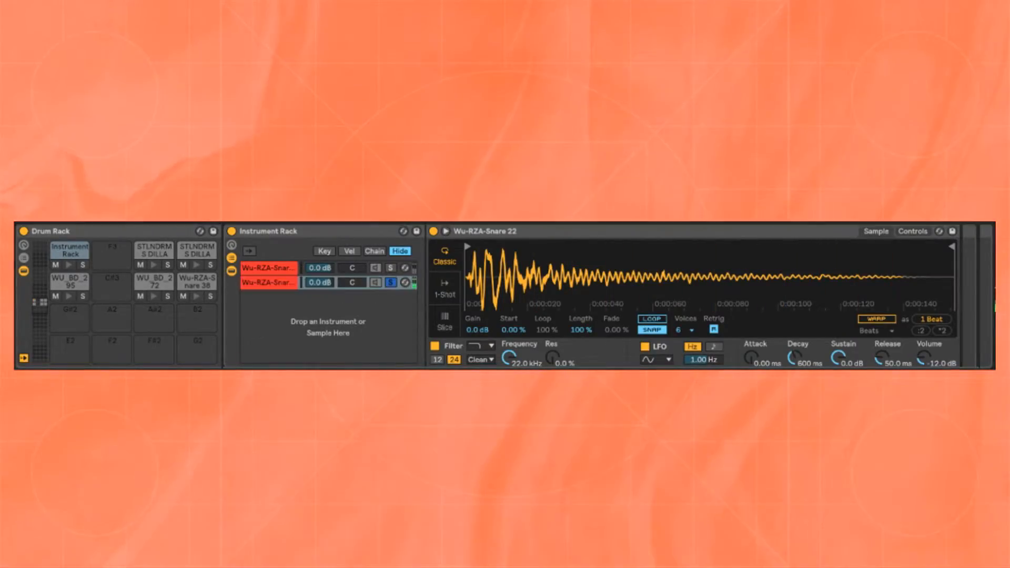
# Step: Add EQ Eight after the Wu-RZA-Snare 22 layer with a low cut at 170 Hz and a Q of 0.51
pyautogui.moveTo(717, 289); pyautogui.dragTo(938, 322)
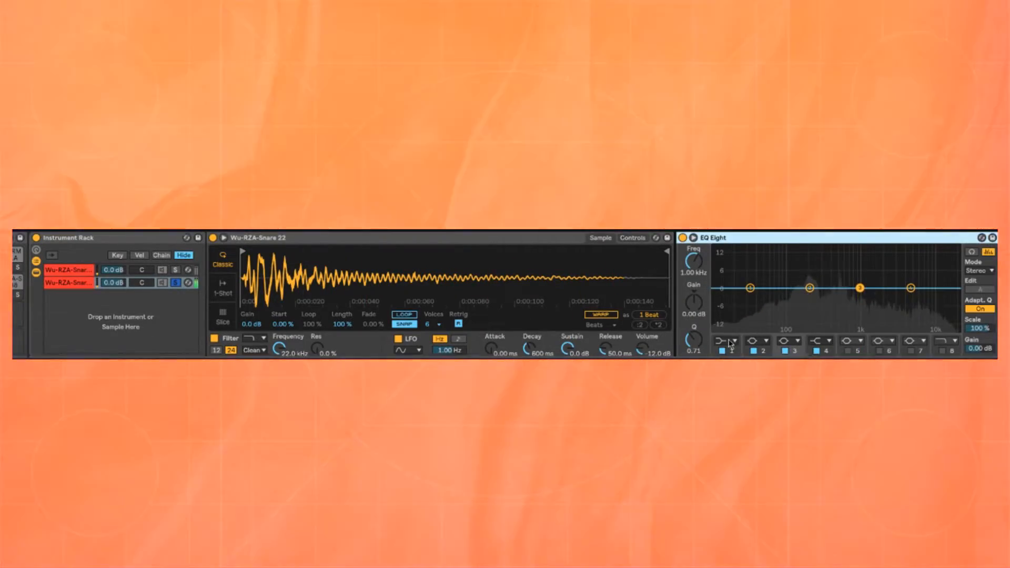
pyautogui.click(730, 343)
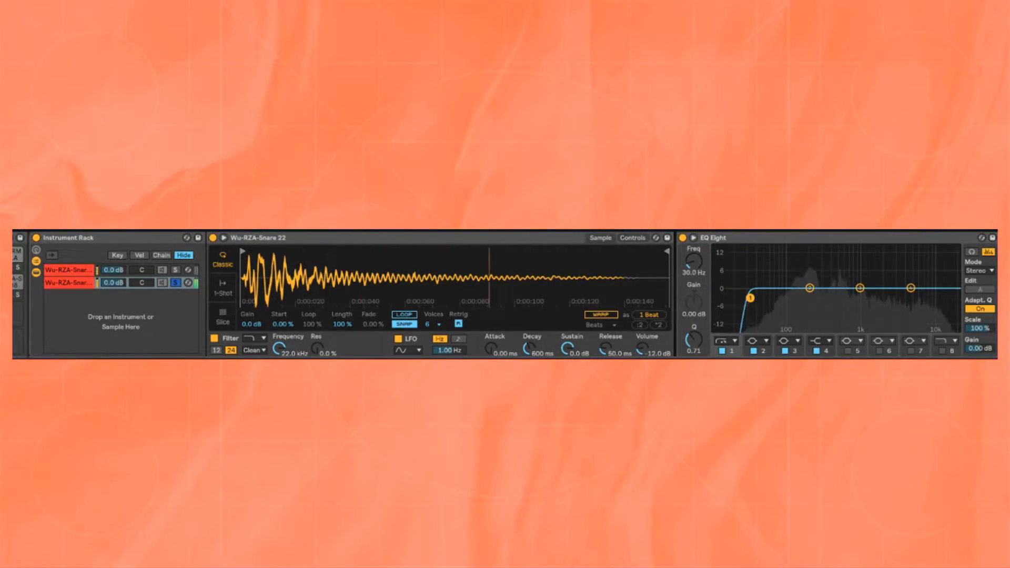
pyautogui.moveTo(817, 304); pyautogui.dragTo(805, 304)
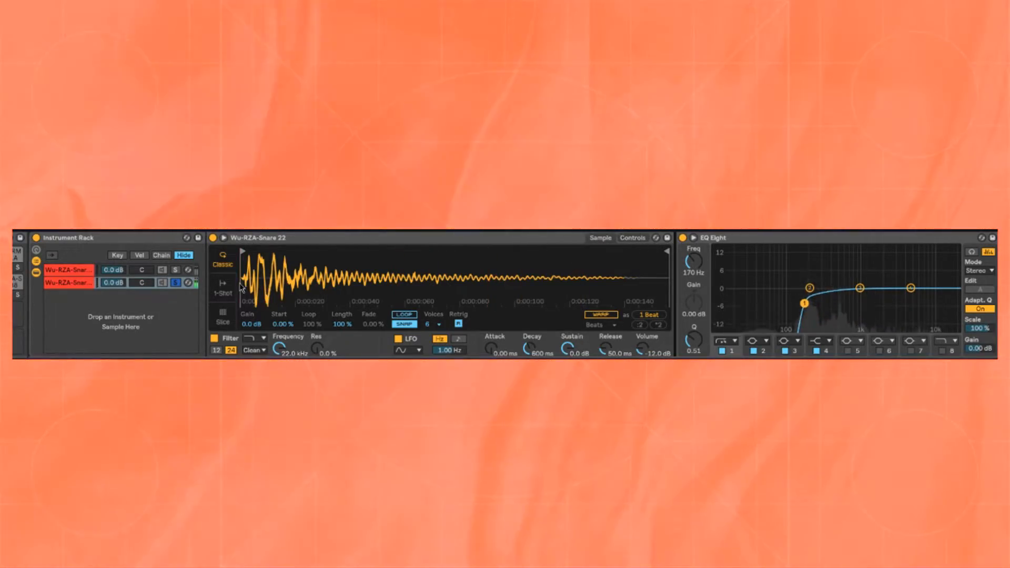
# Step: Make the Wu-RZA-Snare 22 layer a one-shot with a 14.9 ms fade-in and -10 st transposition, and set its unsoloed chain to -2.0 dB
pyautogui.click(223, 288)
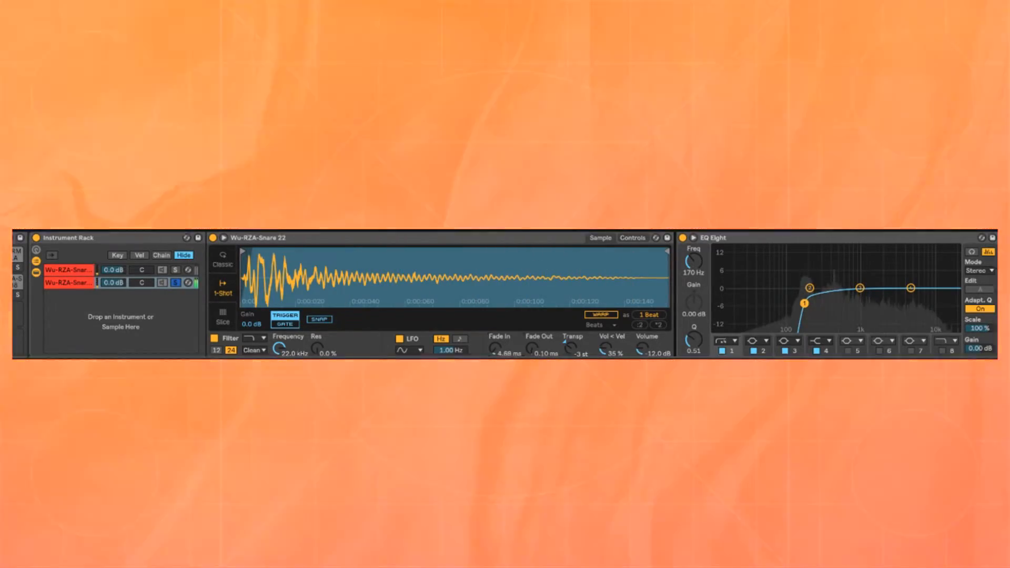
pyautogui.moveTo(495, 349); pyautogui.dragTo(495, 332)
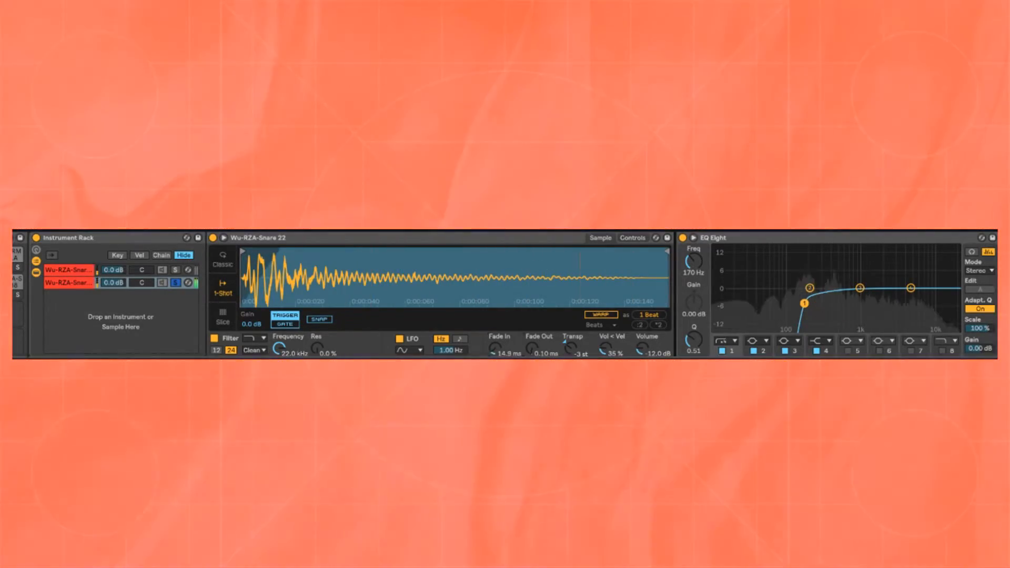
pyautogui.click(175, 283)
pyautogui.moveTo(116, 283); pyautogui.dragTo(116, 291)
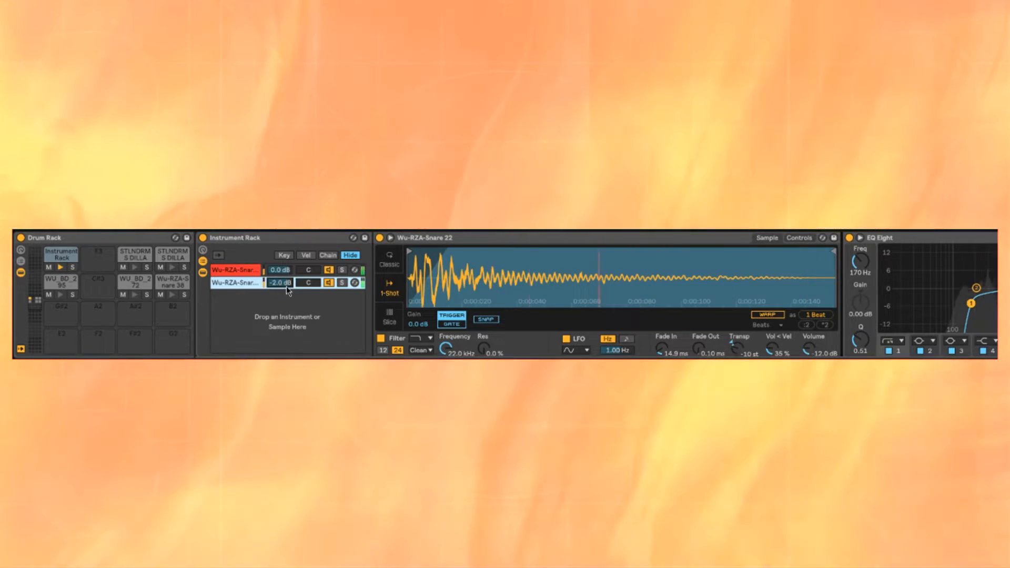
pyautogui.moveTo(286, 286); pyautogui.dragTo(286, 291)
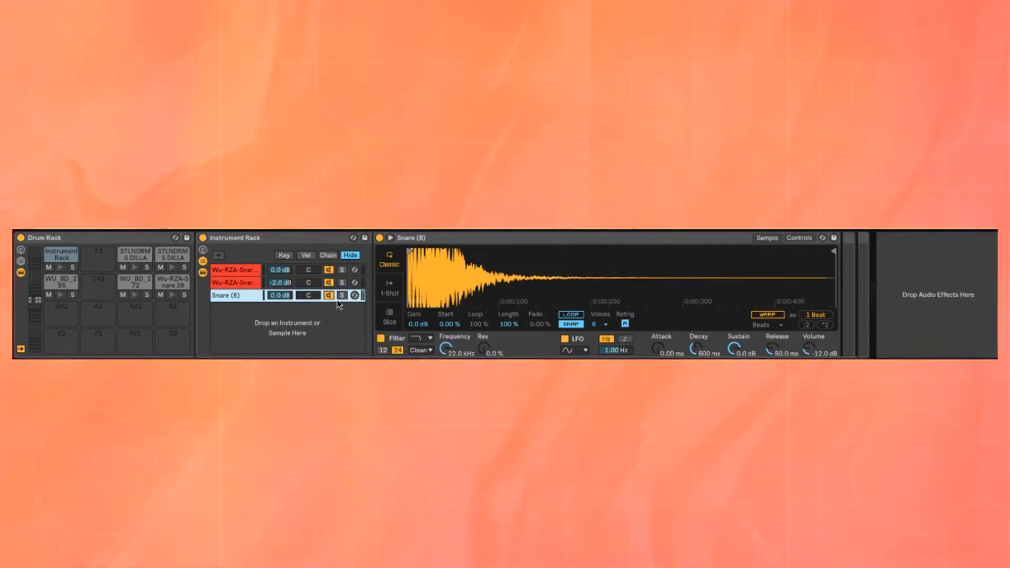
# Step: Solo the added Snare (8) layer and set it to one-shot playback with a 2.74 ms fade-in
pyautogui.click(341, 296)
pyautogui.click(389, 288)
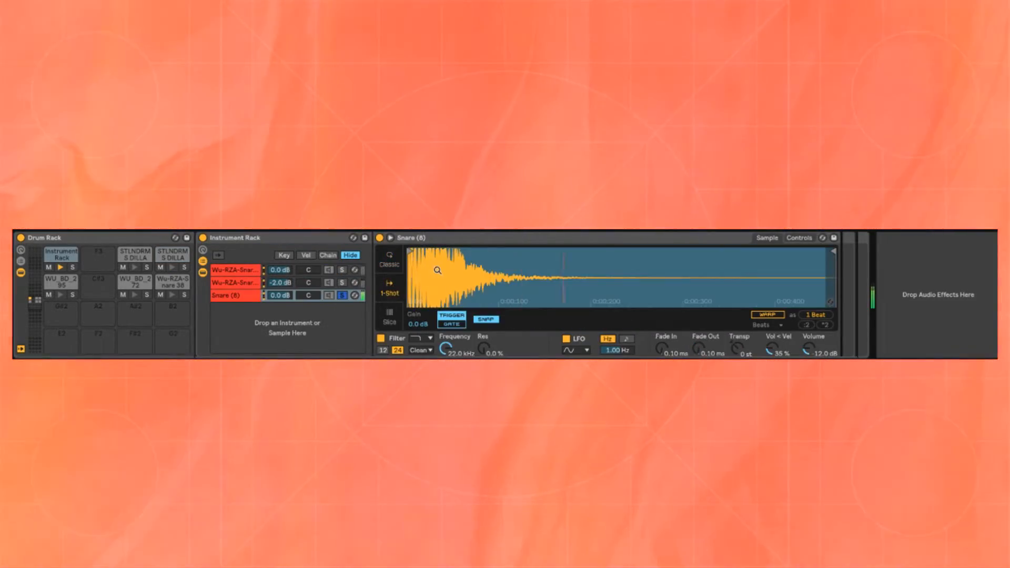
pyautogui.moveTo(659, 352); pyautogui.dragTo(659, 345)
# Step: Add EQ Eight to the Snare (8) layer with a 74.2 Hz low cut, and lower its chain volume to -12.4 dB
pyautogui.moveTo(850, 309); pyautogui.dragTo(834, 320)
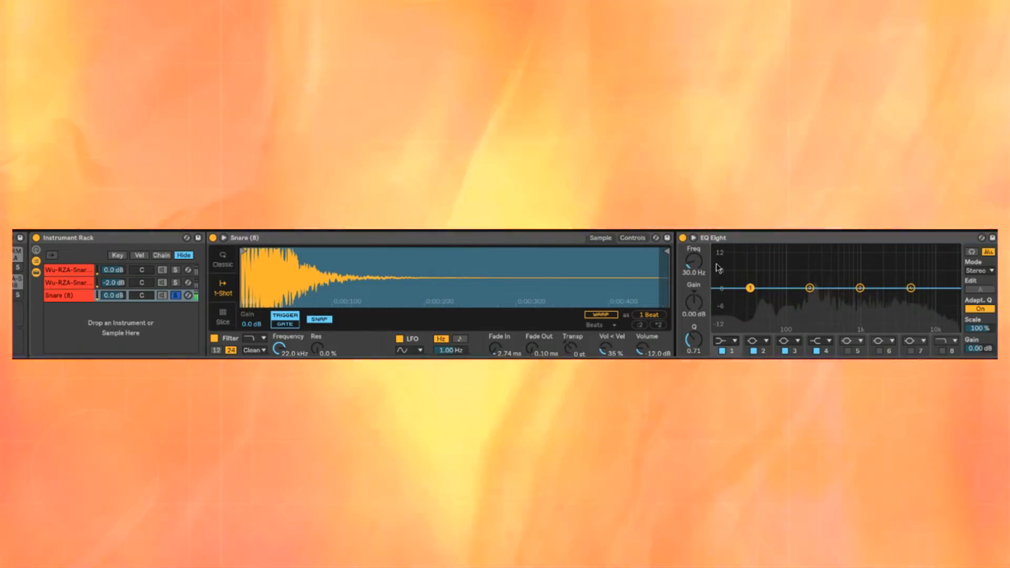
pyautogui.moveTo(750, 288); pyautogui.dragTo(778, 314)
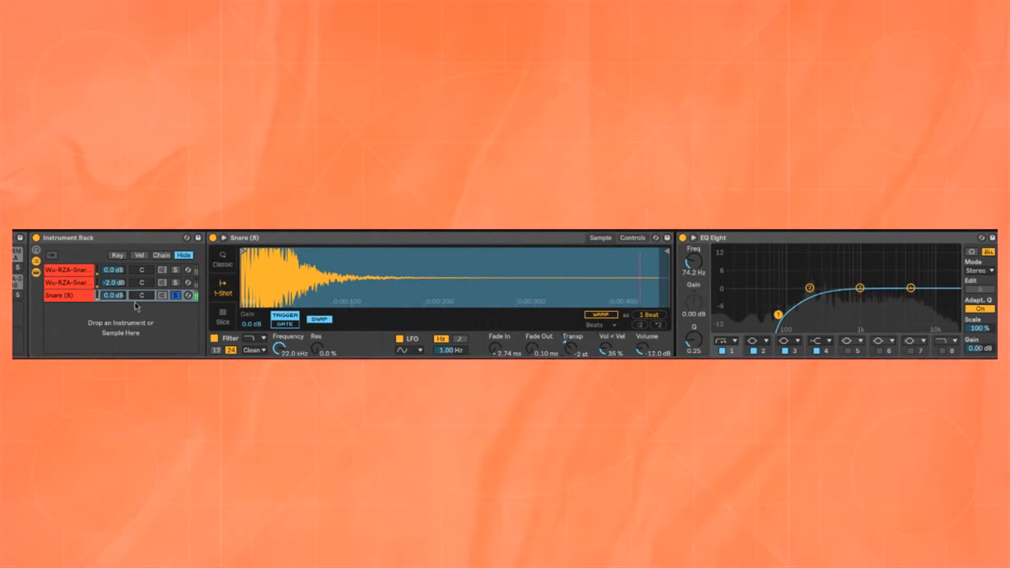
pyautogui.moveTo(113, 295); pyautogui.dragTo(114, 314)
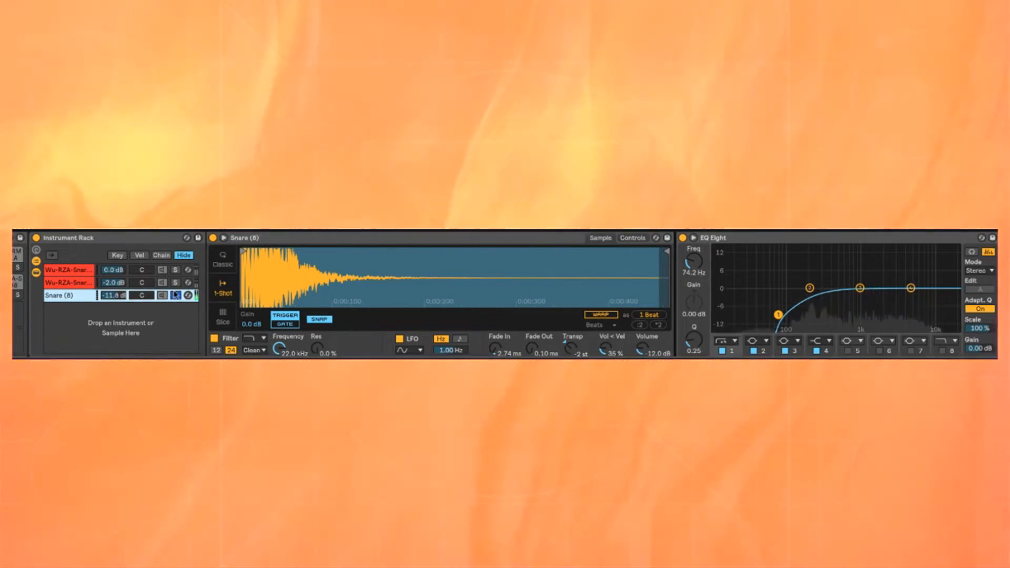
pyautogui.click(174, 295)
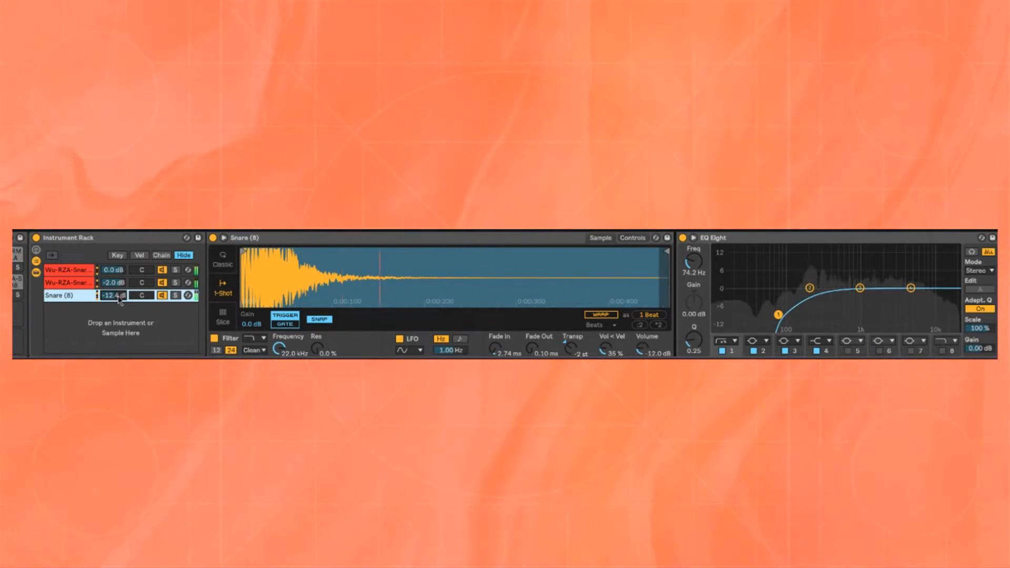
# Step: Raise the Snare (8) low cut to 383 Hz and boost its third EQ band by 3.81 dB at 958 Hz
pyautogui.click(176, 295)
pyautogui.moveTo(779, 315); pyautogui.dragTo(832, 314)
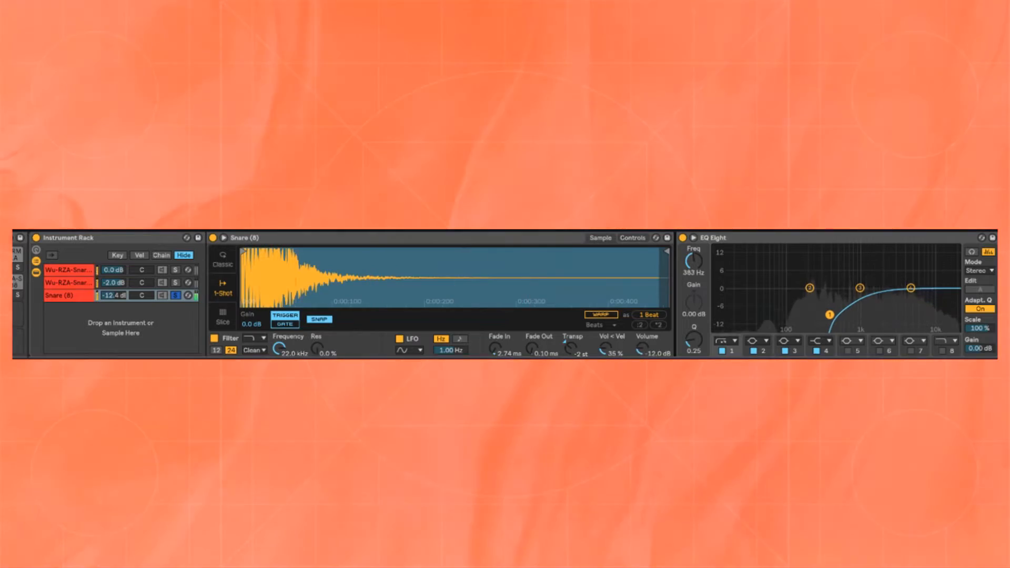
pyautogui.moveTo(857, 251); pyautogui.dragTo(858, 278)
pyautogui.click(972, 252)
pyautogui.click(972, 252)
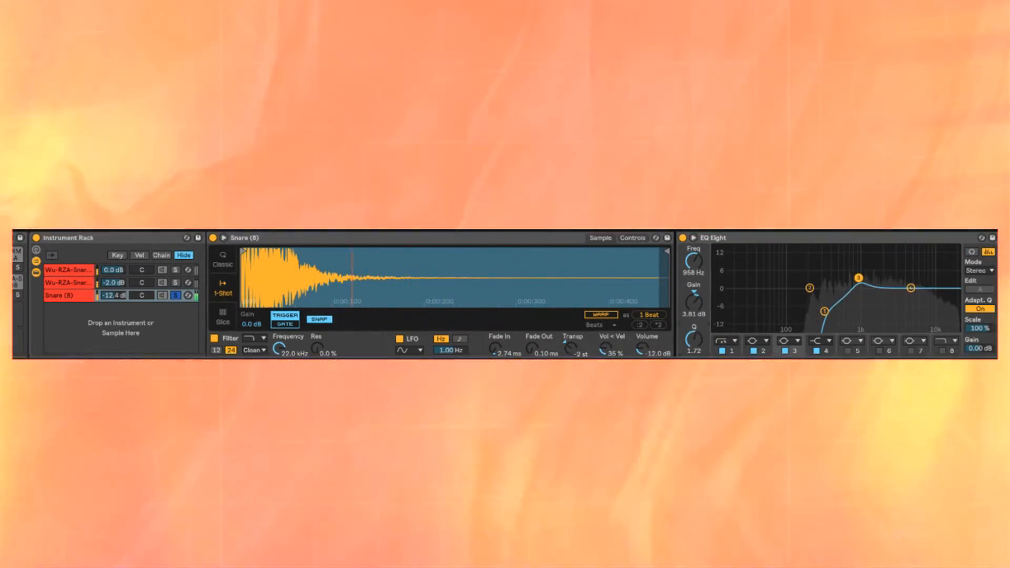
# Step: Adjust the boost's Q, cut the Snare (8) high shelf by 7.31 dB at 5.89 kHz, and unsolo the layer
pyautogui.moveTo(694, 339); pyautogui.dragTo(694, 332)
pyautogui.moveTo(911, 288); pyautogui.dragTo(916, 309)
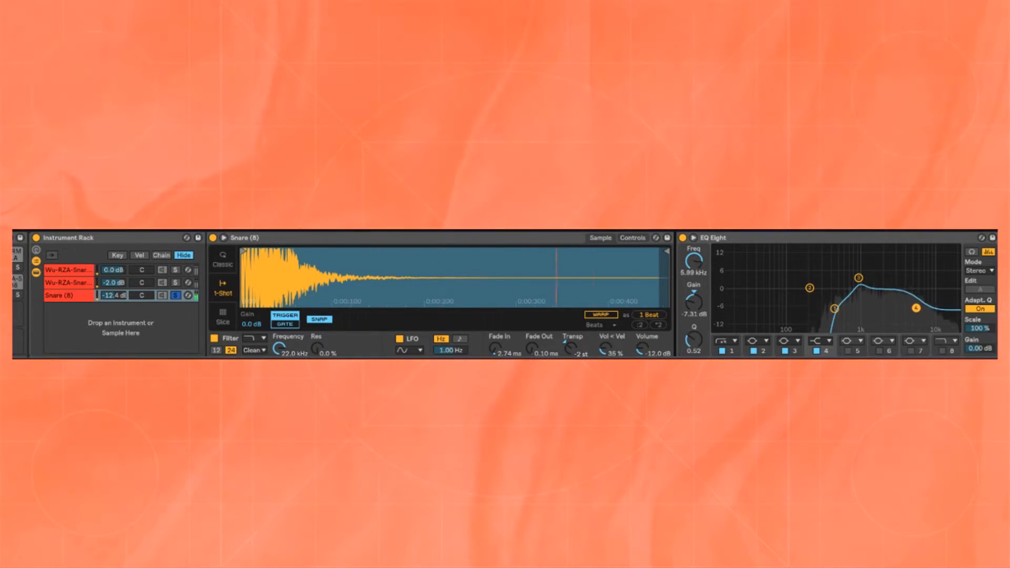
pyautogui.click(175, 295)
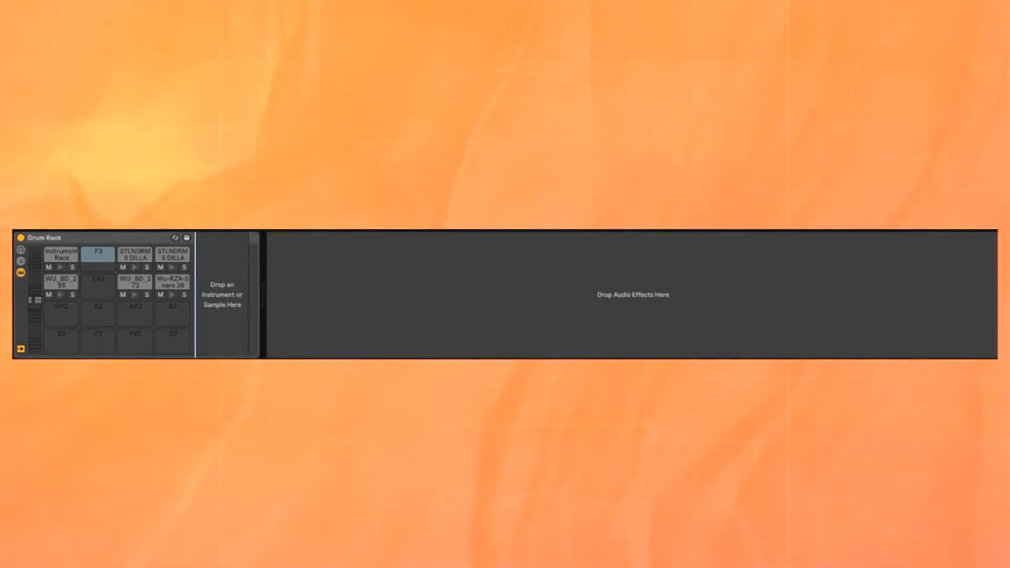
# Step: Load the Windchimes sample onto pad F3 with its gain at -19 dB and lower its transposition
pyautogui.moveTo(158, 211); pyautogui.dragTo(241, 351)
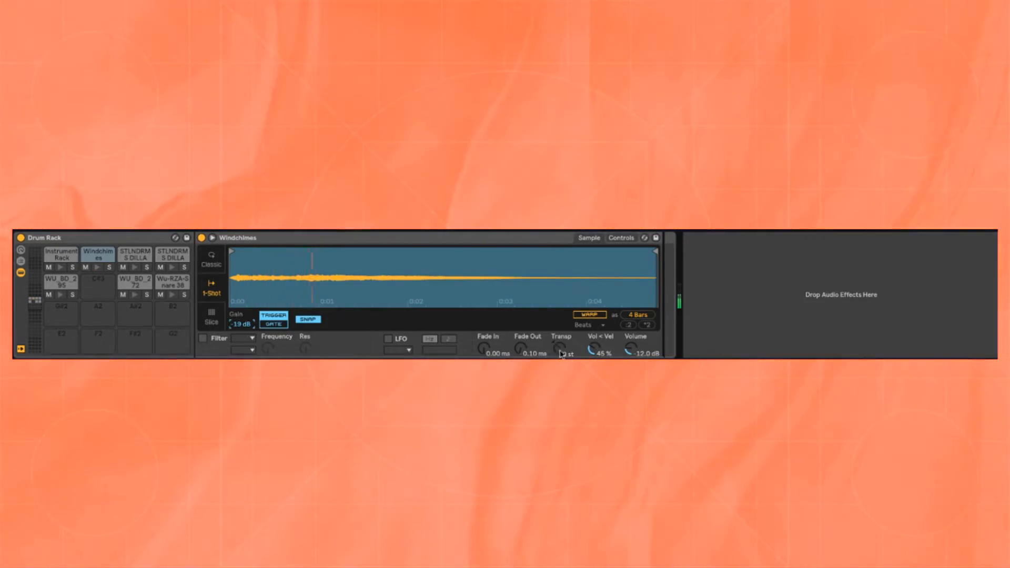
pyautogui.moveTo(559, 348); pyautogui.dragTo(560, 357)
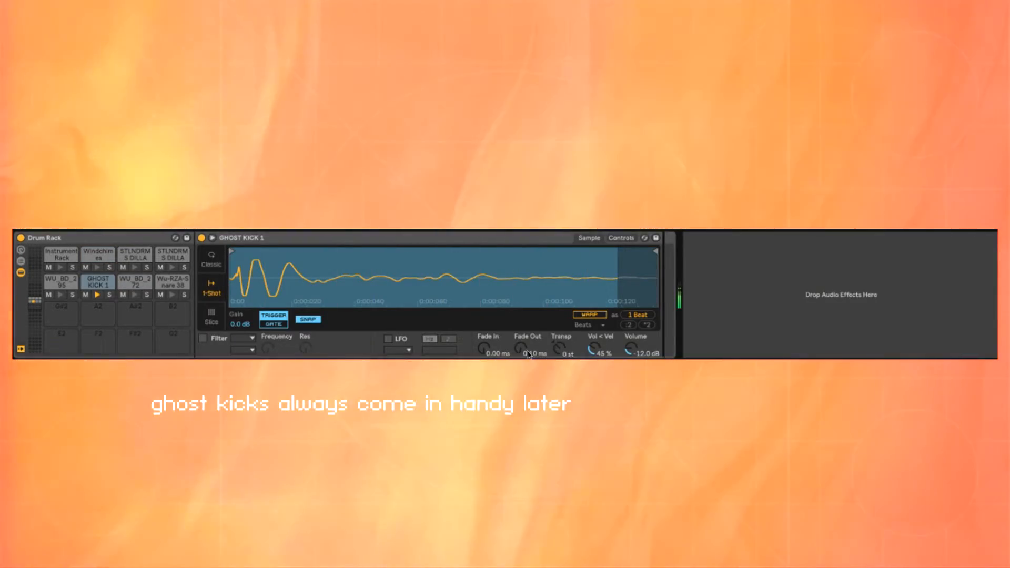
# Step: Soften the GHOST KICK 1 sample on pad C#3 with a 79.5 ms fade-out and a 12 dB filter at 47.8 Hz
pyautogui.moveTo(529, 353); pyautogui.dragTo(528, 332)
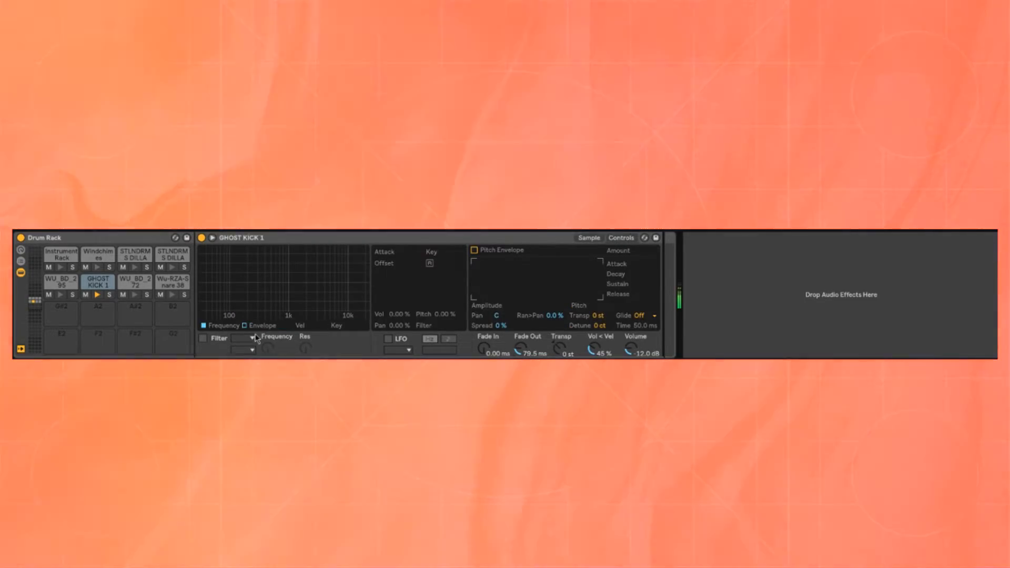
pyautogui.click(203, 338)
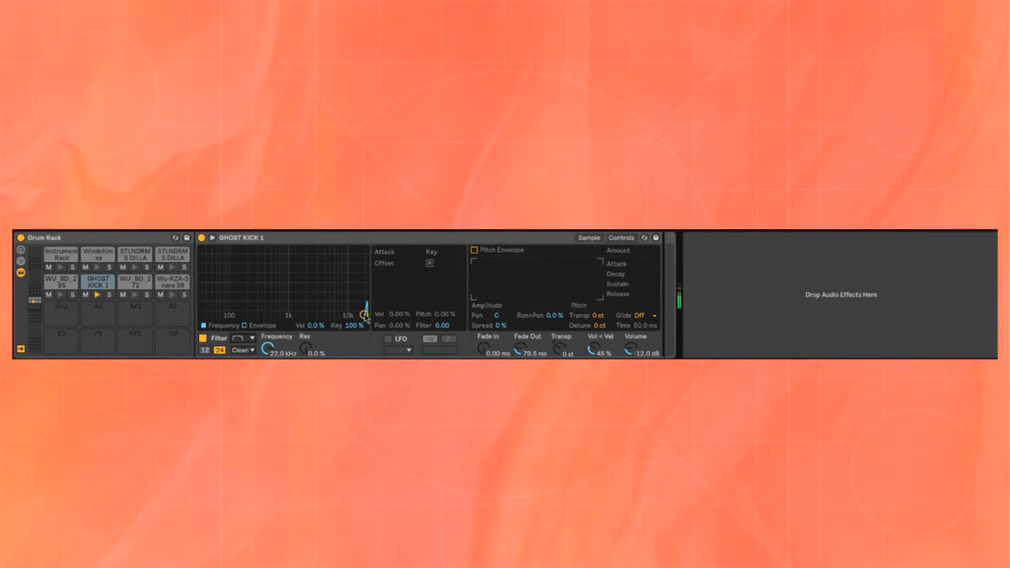
pyautogui.moveTo(365, 317); pyautogui.dragTo(214, 315)
pyautogui.click(205, 351)
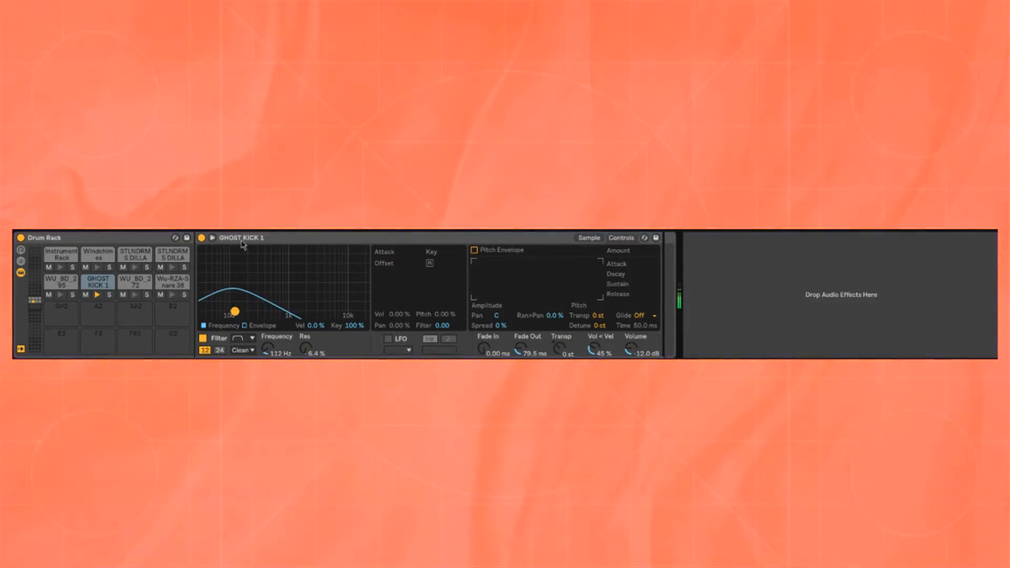
pyautogui.doubleClick(245, 238)
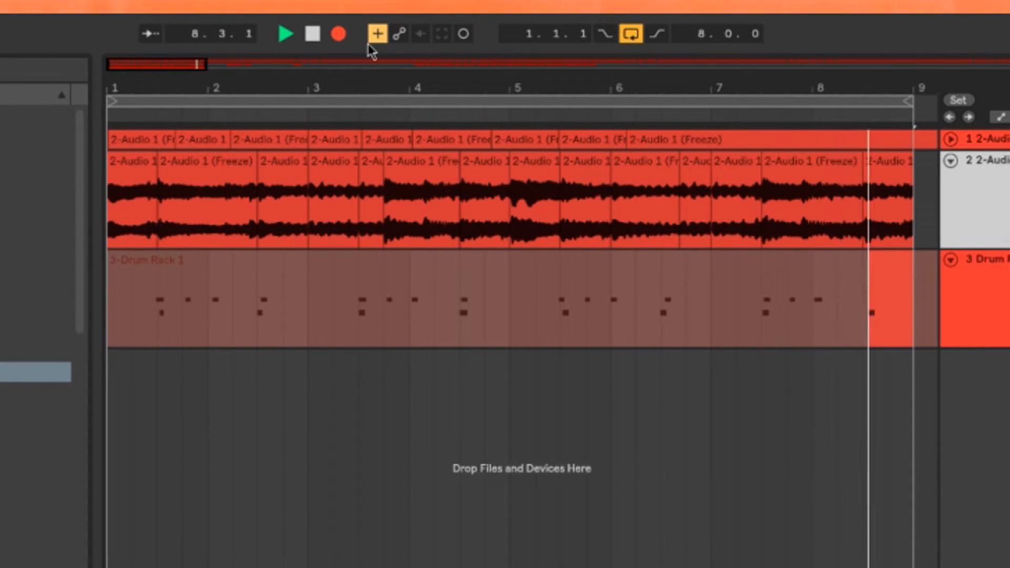
# Step: Finish recording the hat and snare pattern on the Drum Rack track and open the clip at its first notes
pyautogui.click(338, 34)
pyautogui.doubleClick(249, 284)
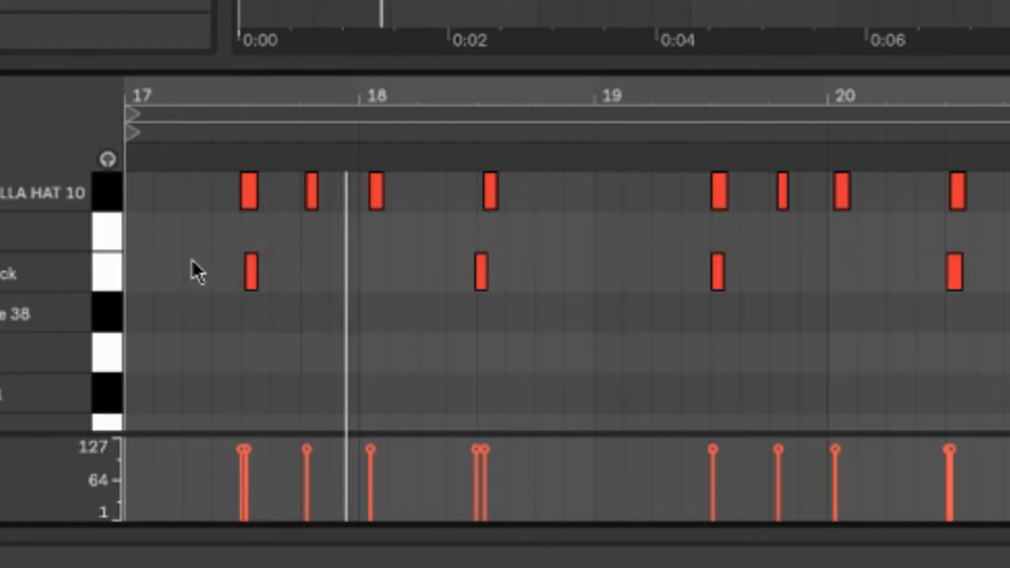
pyautogui.moveTo(190, 210); pyautogui.dragTo(369, 160)
pyautogui.keyDown('ctrl'); pyautogui.scroll(5, 237, 255); pyautogui.keyUp('ctrl')
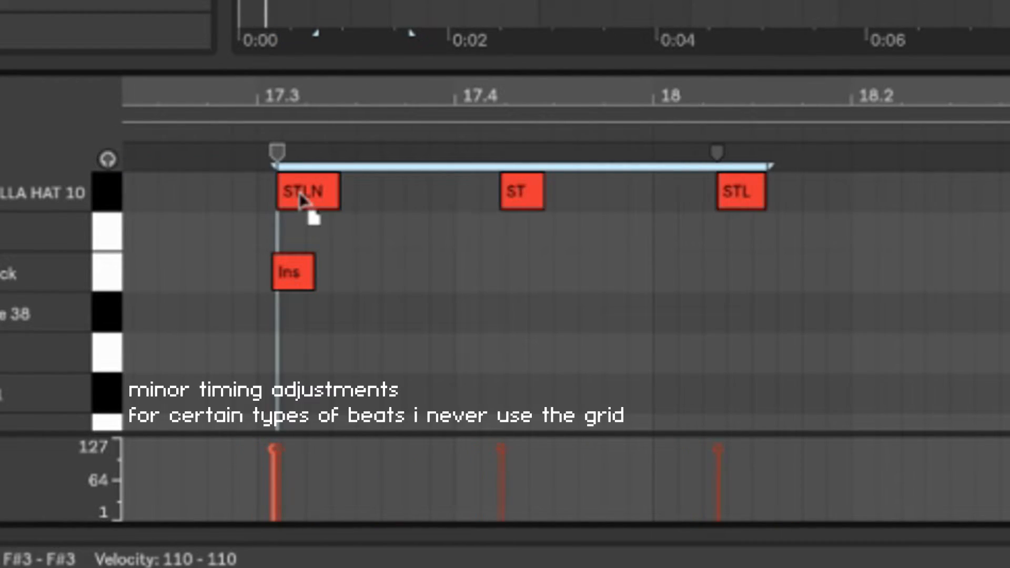
# Step: Nudge the three Dilla hat notes between bars 19.3 and 20 slightly later, off the grid
pyautogui.click(728, 280)
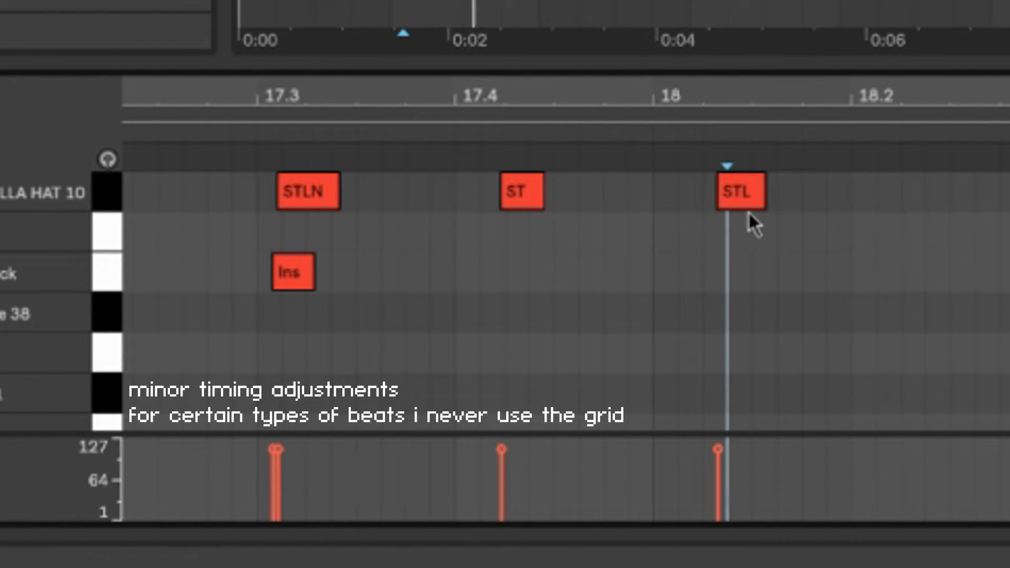
pyautogui.moveTo(728, 191); pyautogui.dragTo(728, 191)
pyautogui.keyDown('ctrl'); pyautogui.scroll(-3, 647, 228); pyautogui.keyUp('ctrl')
pyautogui.hscroll(2, 933, 225)
pyautogui.keyDown('ctrl'); pyautogui.scroll(-5, 612, 254); pyautogui.keyUp('ctrl')
pyautogui.keyDown('ctrl'); pyautogui.scroll(4, 612, 254); pyautogui.keyUp('ctrl')
pyautogui.keyDown('ctrl'); pyautogui.scroll(5, 612, 254); pyautogui.keyUp('ctrl')
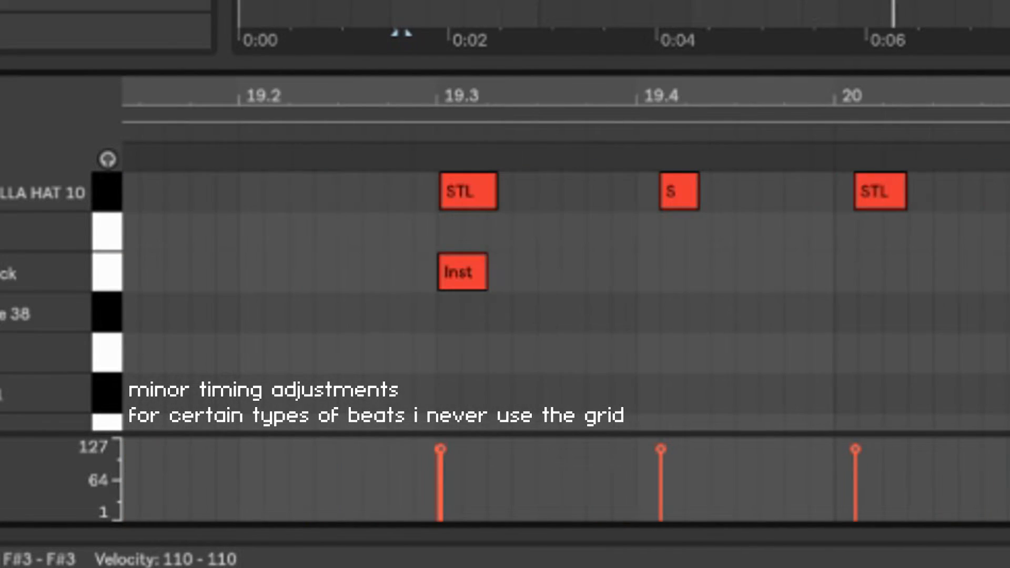
pyautogui.moveTo(424, 196); pyautogui.dragTo(881, 180)
pyautogui.moveTo(469, 207); pyautogui.dragTo(486, 209)
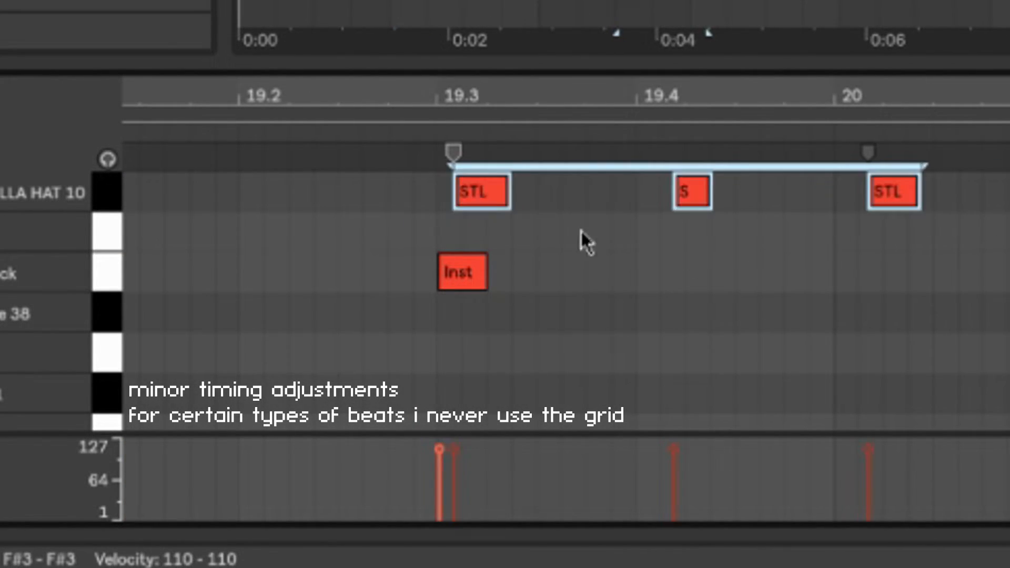
pyautogui.keyDown('ctrl'); pyautogui.scroll(-2, 485, 209); pyautogui.keyUp('ctrl')
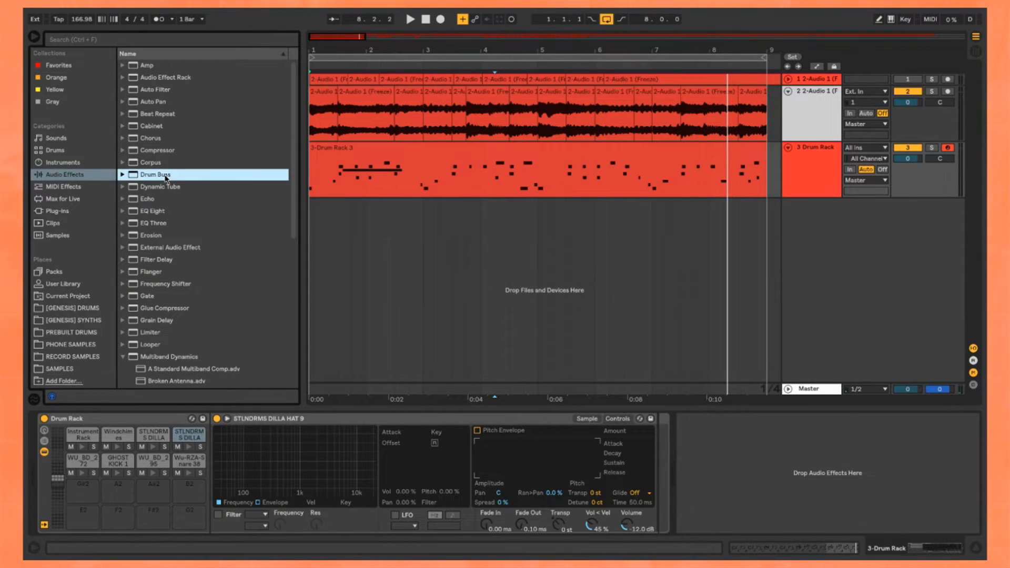
# Step: Add Drum Buss to the Drum Rack track and raise its Boom to 44% during playback
pyautogui.doubleClick(166, 179)
pyautogui.press('space')
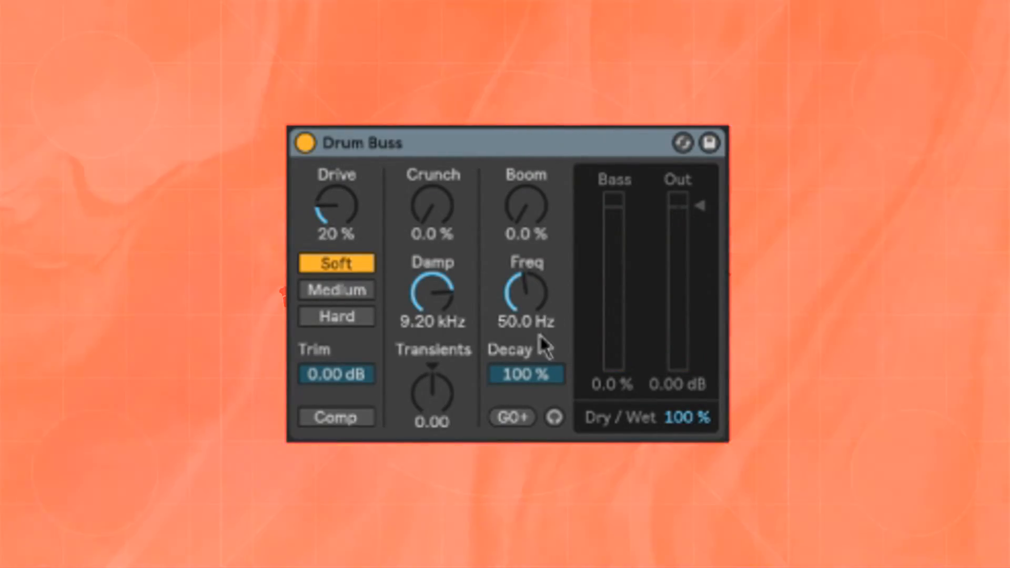
pyautogui.press('space')
pyautogui.moveTo(526, 206); pyautogui.dragTo(526, 132)
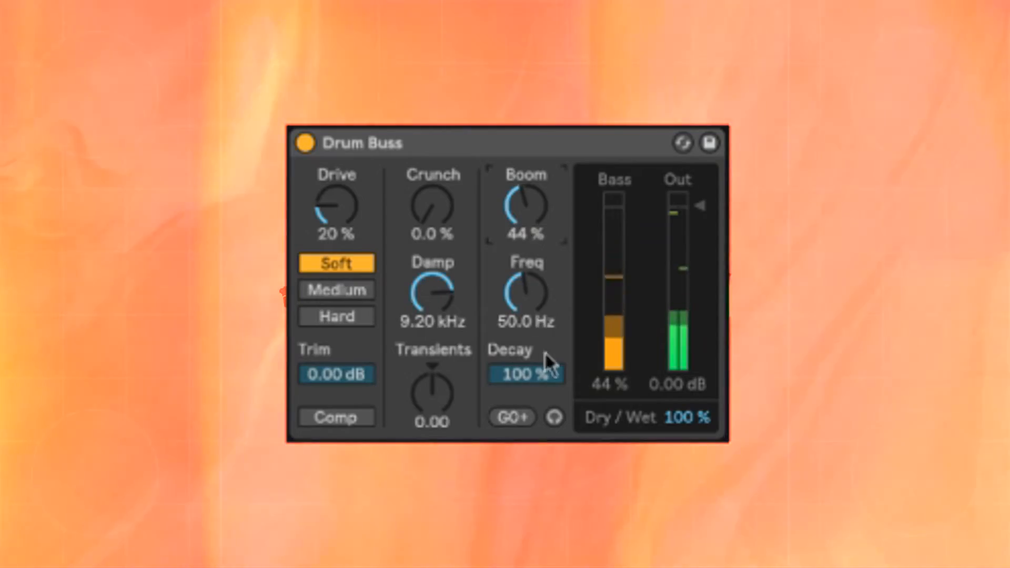
# Step: Set the Drum Buss Decay to 74%, Crunch to 33%, Boom frequency to 48.9 Hz and Transients to 0.16
pyautogui.moveTo(534, 309); pyautogui.dragTo(550, 392)
pyautogui.moveTo(435, 216); pyautogui.dragTo(434, 227)
pyautogui.moveTo(526, 293); pyautogui.dragTo(526, 284)
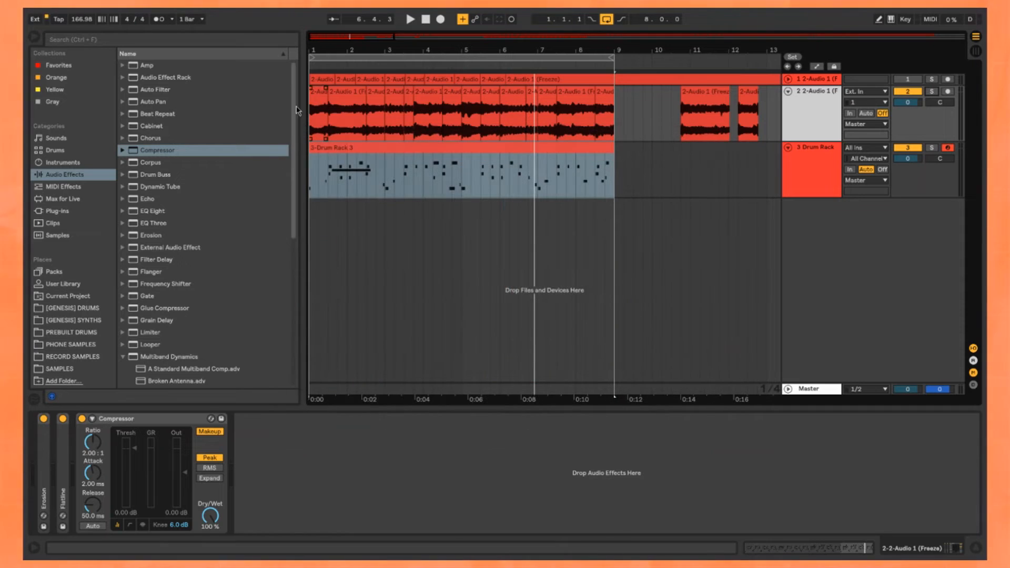
# Step: Select the first chop on the second audio track, audition it and expand its Compressor with Sidechain enabled
pyautogui.press('z')
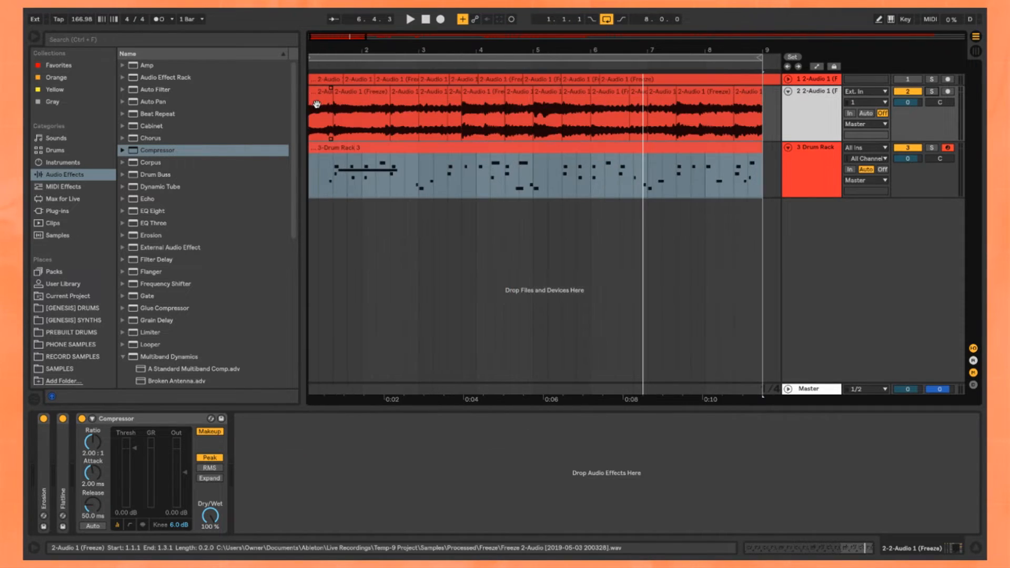
pyautogui.click(321, 96)
pyautogui.click(322, 92)
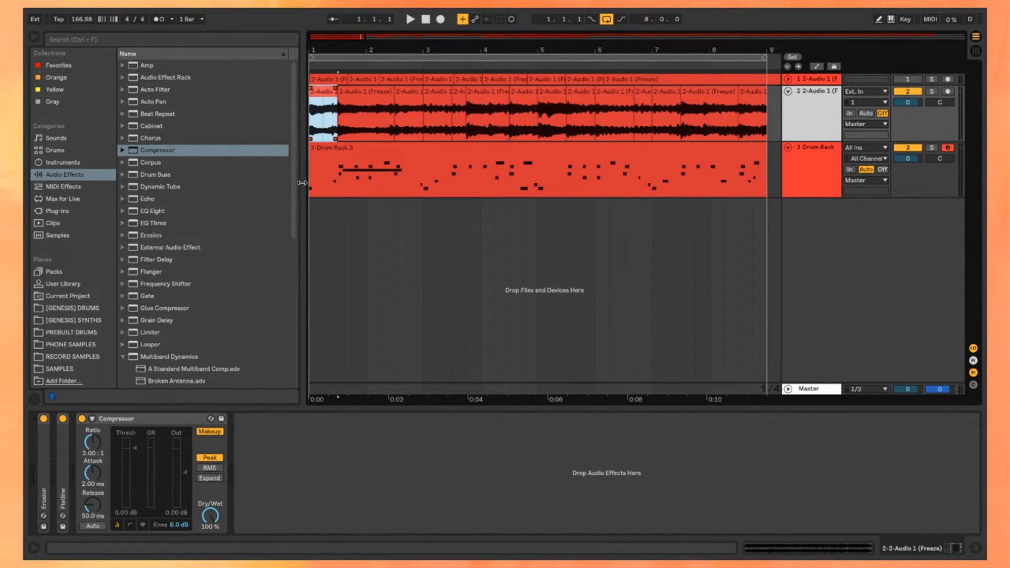
pyautogui.press('space')
pyautogui.press('space')
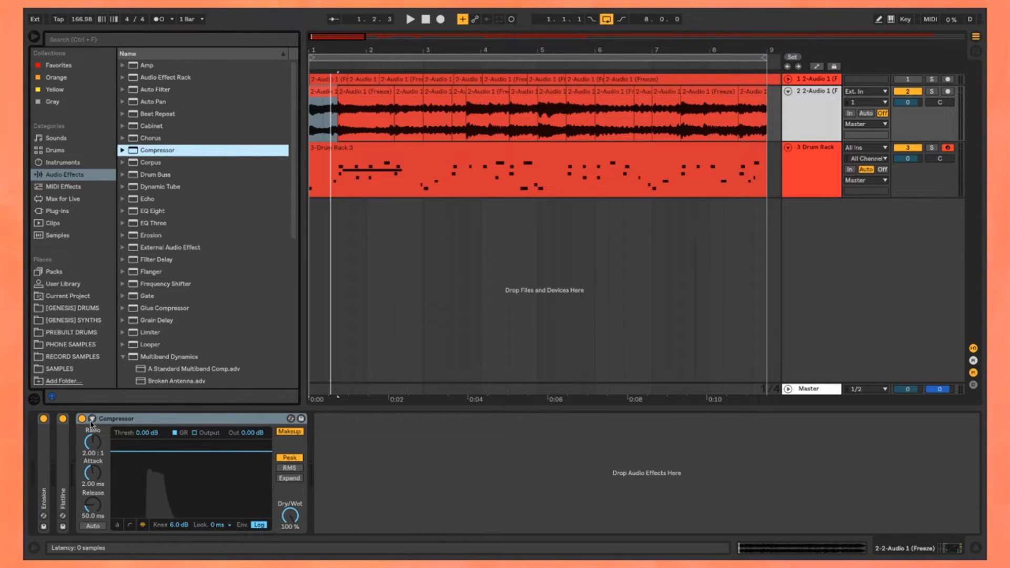
pyautogui.click(92, 418)
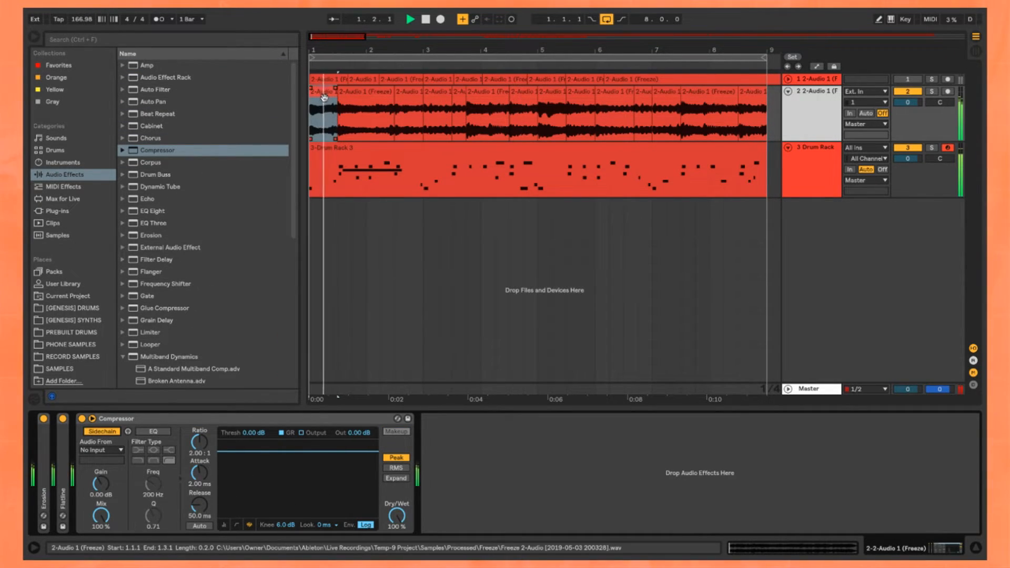
pyautogui.press('space')
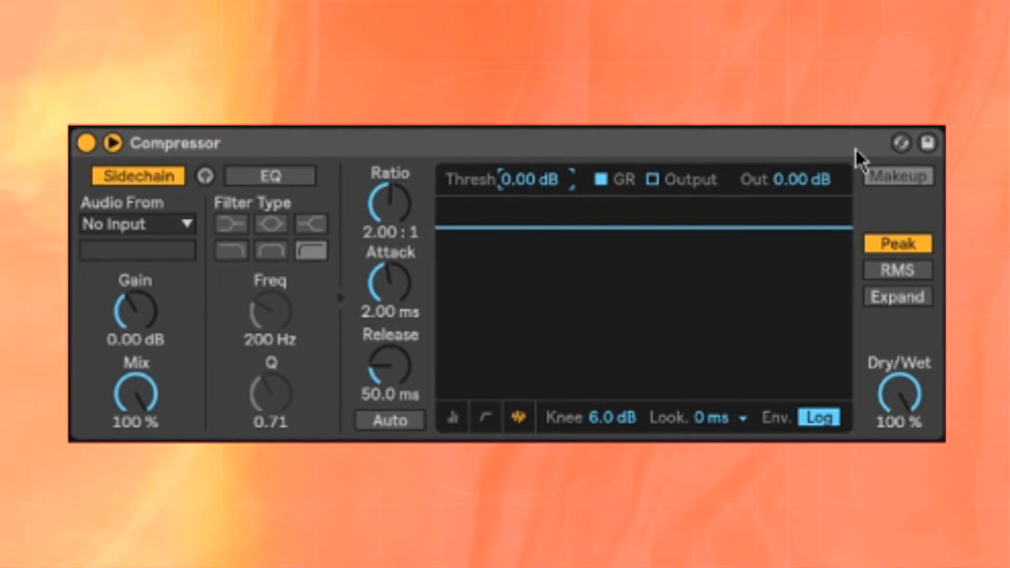
# Step: Set the Compressor threshold to -26 dB and release to 60 ms, with 3-Drum Rack as the sidechain source
pyautogui.click(531, 178)
pyautogui.write('-26')
pyautogui.press('Return')
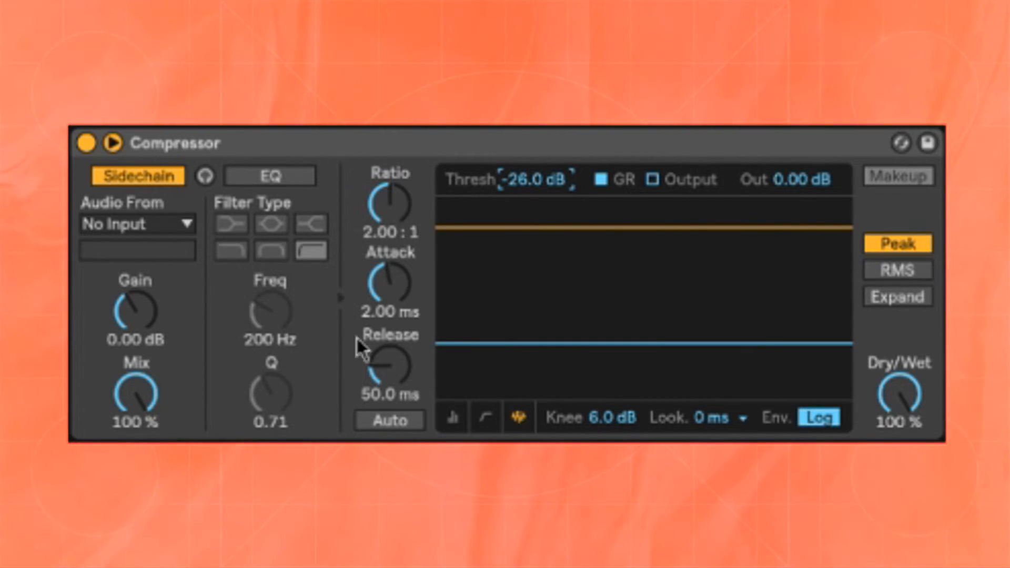
pyautogui.click(419, 390)
pyautogui.write('60')
pyautogui.press('Return')
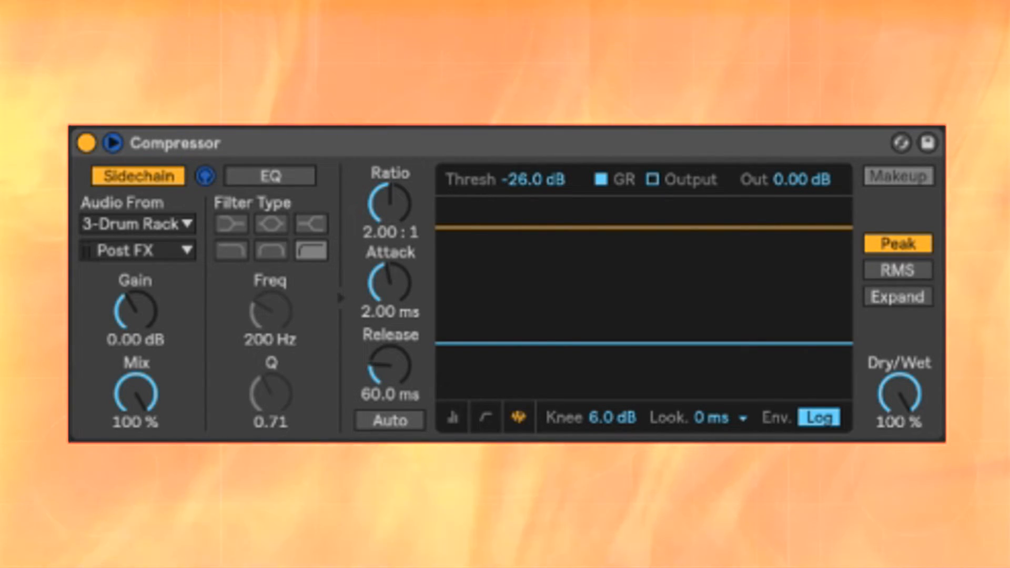
pyautogui.press('space')
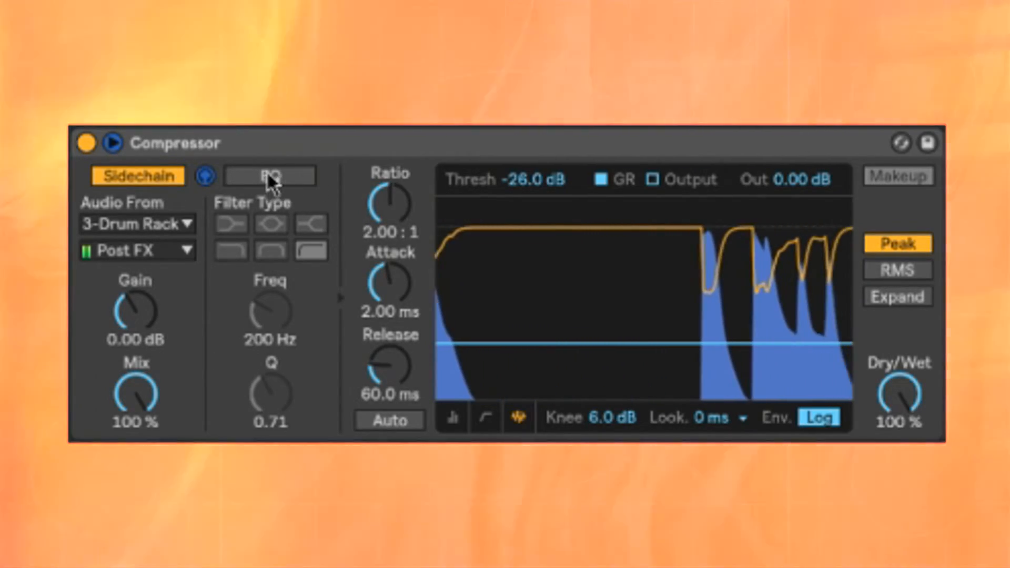
# Step: Enable the sidechain EQ with a low-pass filter at 336 Hz and a Q of 1.32
pyautogui.click(271, 179)
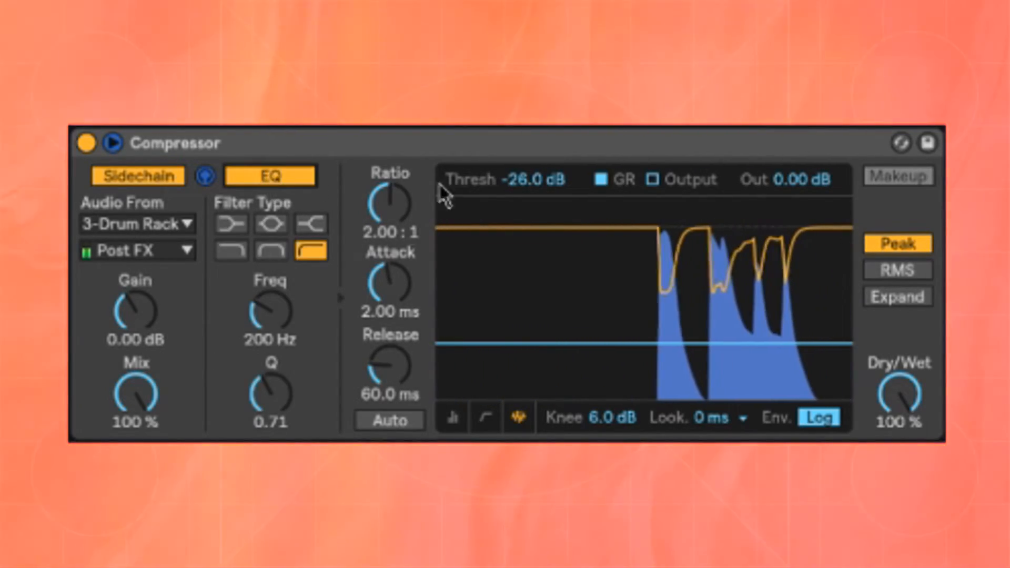
pyautogui.click(231, 250)
pyautogui.moveTo(270, 323)
pyautogui.mouseDown()
pyautogui.moveTo(270, 295)
pyautogui.moveTo(270, 312)
pyautogui.mouseUp()
pyautogui.moveTo(270, 394); pyautogui.dragTo(270, 378)
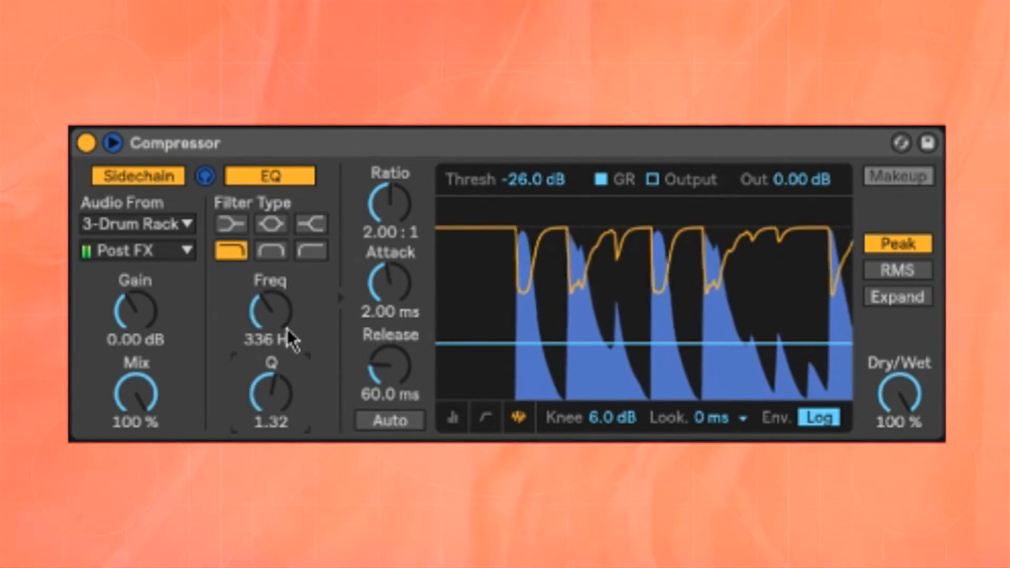
# Step: Lower the sidechain filter to 160 Hz with Q 0.78, set lookahead to 1 ms and turn off sidechain listening
pyautogui.moveTo(287, 329); pyautogui.dragTo(279, 405)
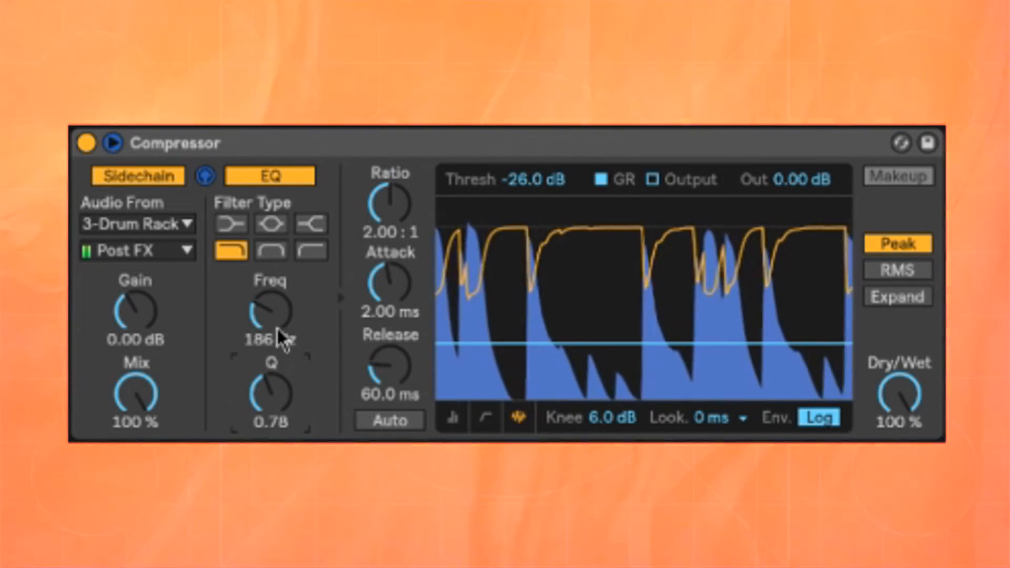
pyautogui.moveTo(277, 329); pyautogui.dragTo(278, 337)
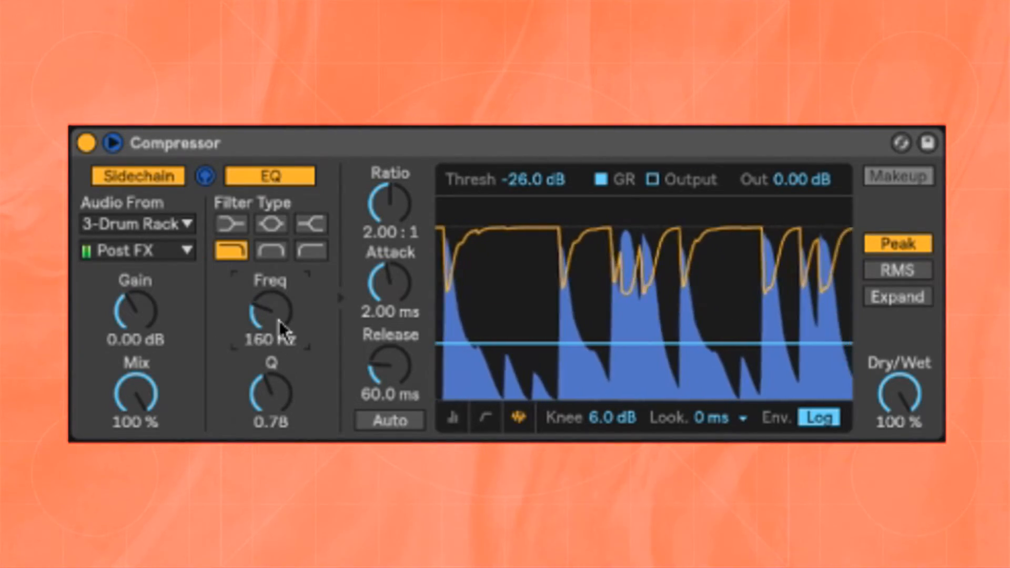
pyautogui.click(732, 367)
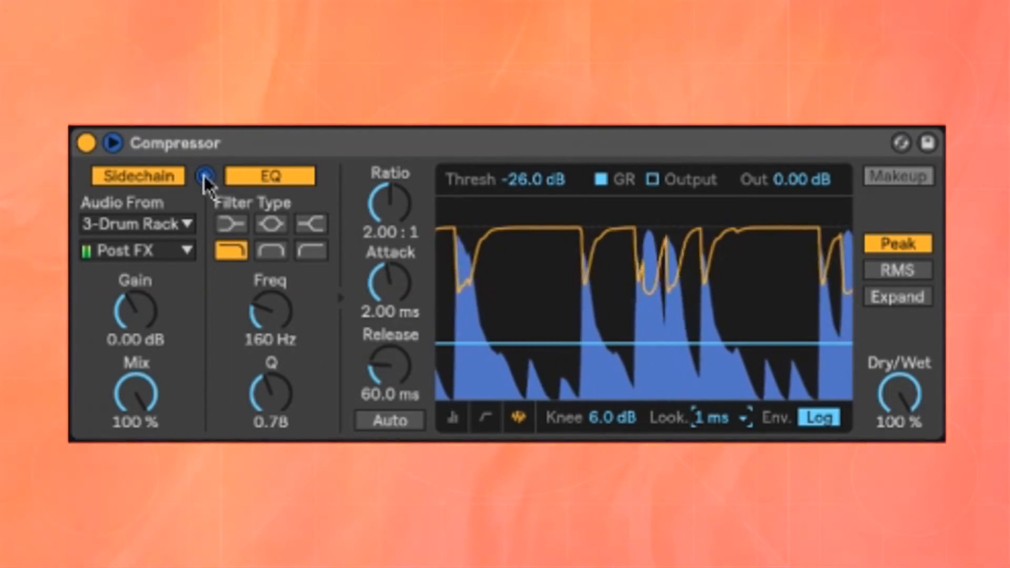
pyautogui.click(205, 178)
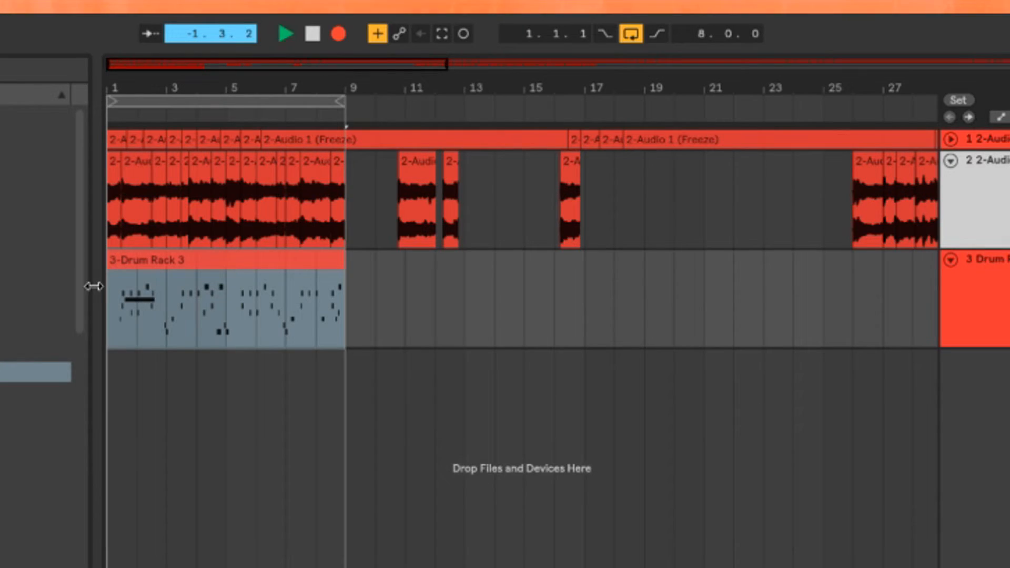
# Step: Duplicate the first eight bars of chops on the second audio track to fill bars 9 to 17
pyautogui.scroll(5, 124, 286)
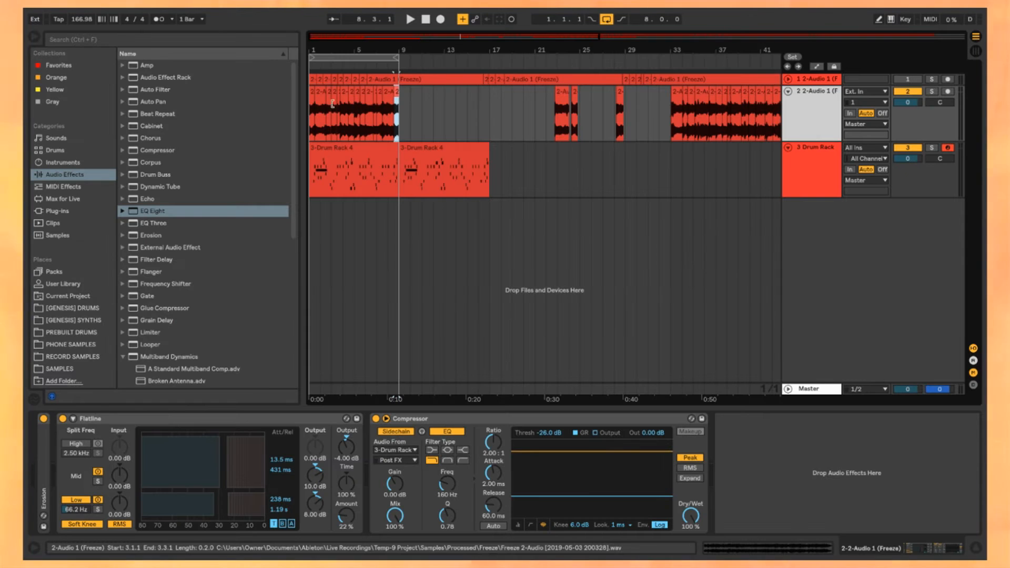
pyautogui.moveTo(399, 123); pyautogui.dragTo(310, 124)
pyautogui.hotkey('ctrl', 'd')
# Step: Duplicate the second Drum Rack clip twice to extend the drums up to bar 33
pyautogui.click(332, 151)
pyautogui.click(445, 148)
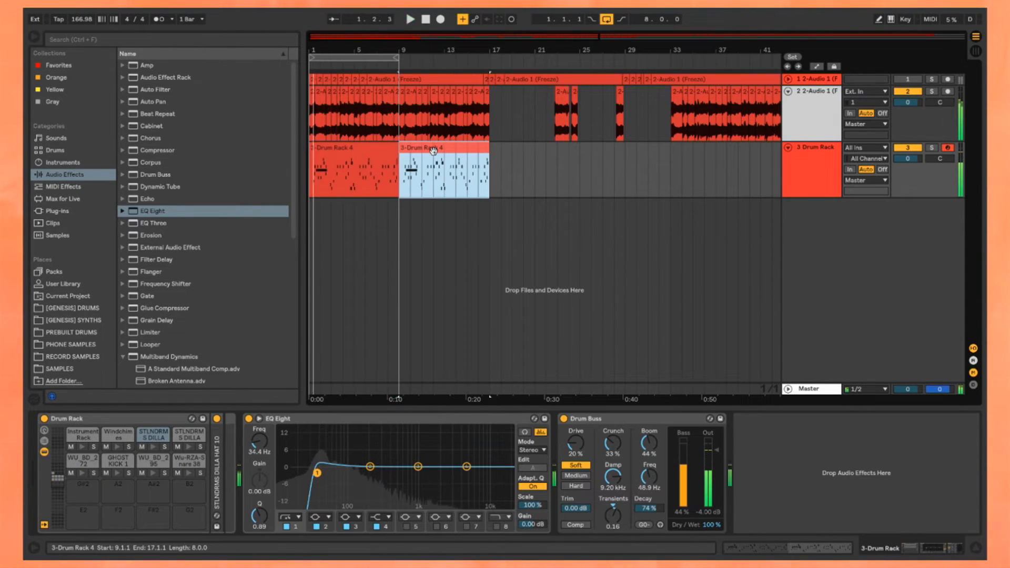
pyautogui.hscroll(2, 446, 148)
pyautogui.hotkey('ctrl', 'd')
pyautogui.press('space')
pyautogui.scroll(-3, 430, 140)
pyautogui.hotkey('ctrl', 'd')
pyautogui.scroll(2, 429, 139)
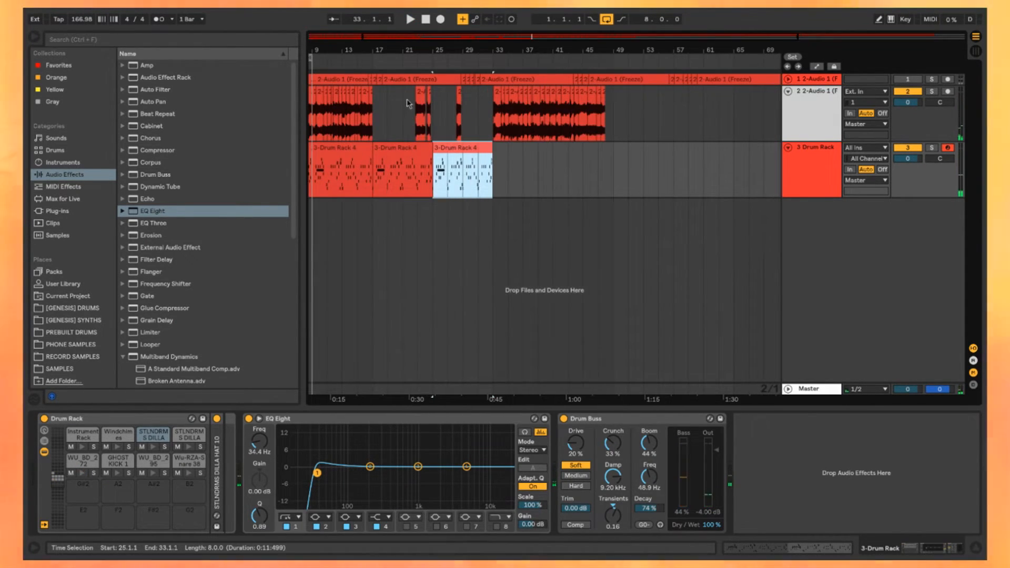
# Step: Move the leftover chops on the second audio track past the drums and build a new chop sequence from bar 17
pyautogui.moveTo(404, 105); pyautogui.dragTo(612, 113)
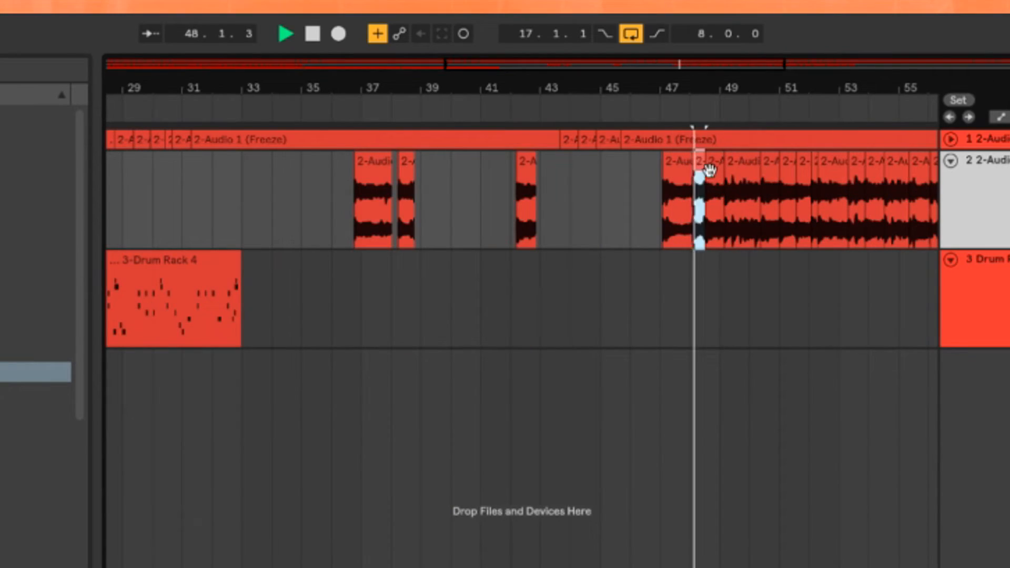
pyautogui.click(742, 171)
pyautogui.scroll(-2, 744, 178)
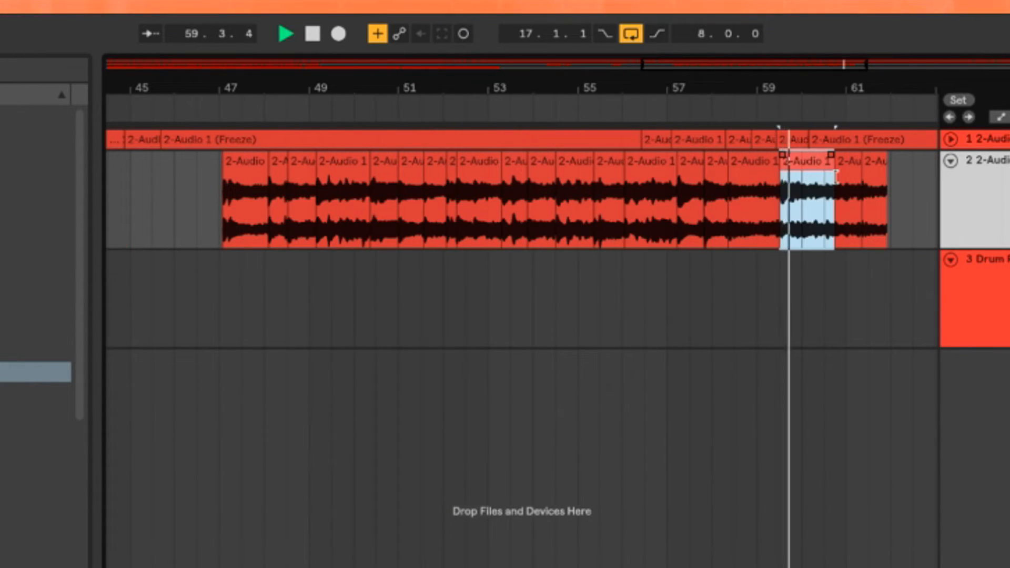
pyautogui.scroll(-4, 837, 176)
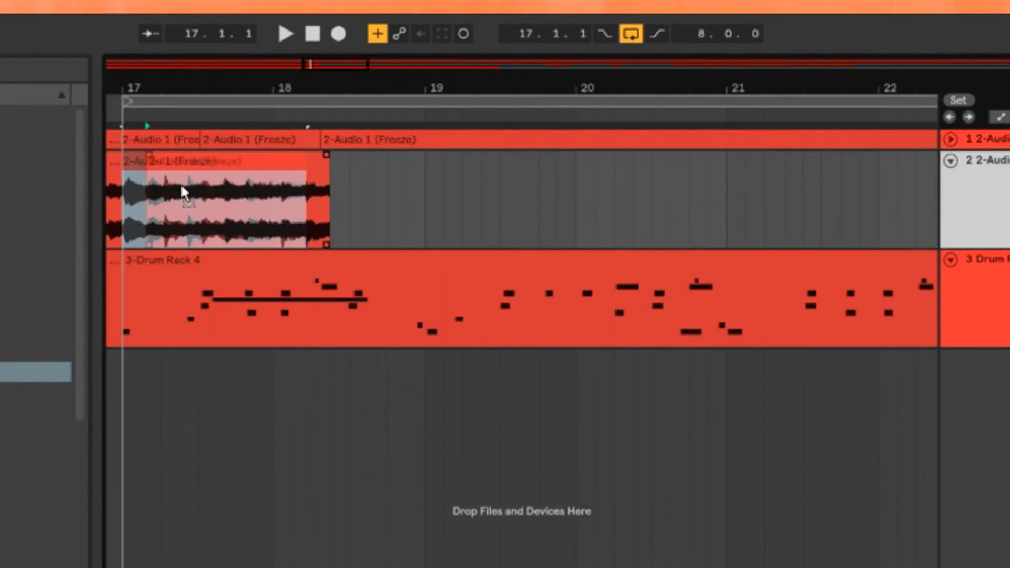
pyautogui.click(345, 194)
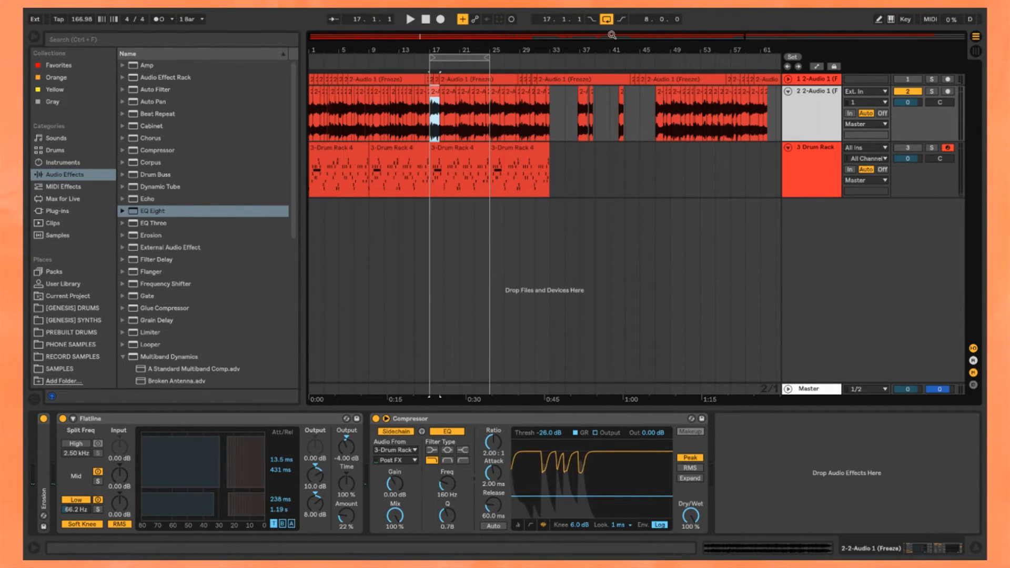
# Step: Play back the new chop sequence from bar 17 with the drum clips to check how they work together
pyautogui.press('space')
pyautogui.click(606, 19)
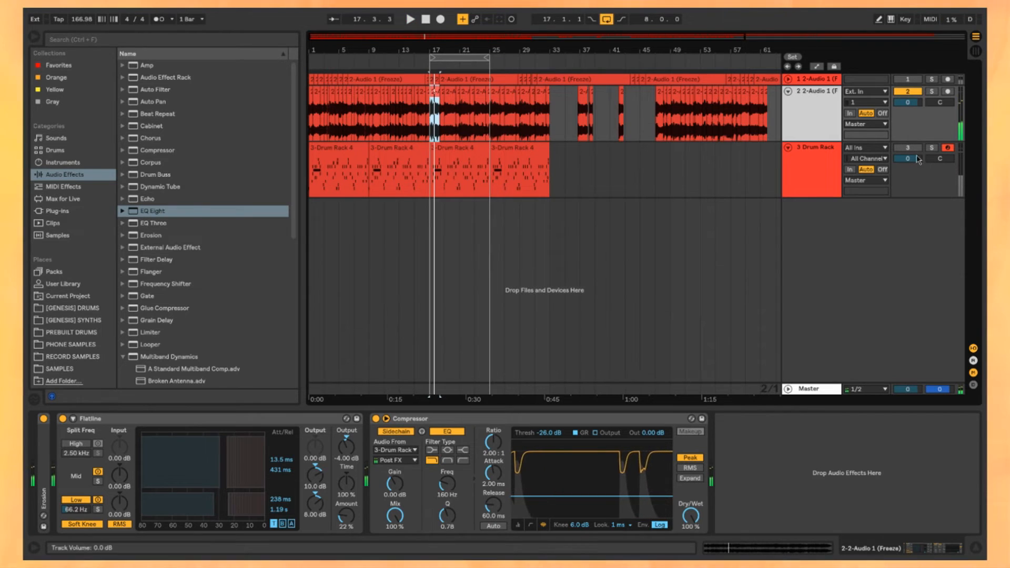
pyautogui.scroll(4, 425, 107)
pyautogui.click(463, 148)
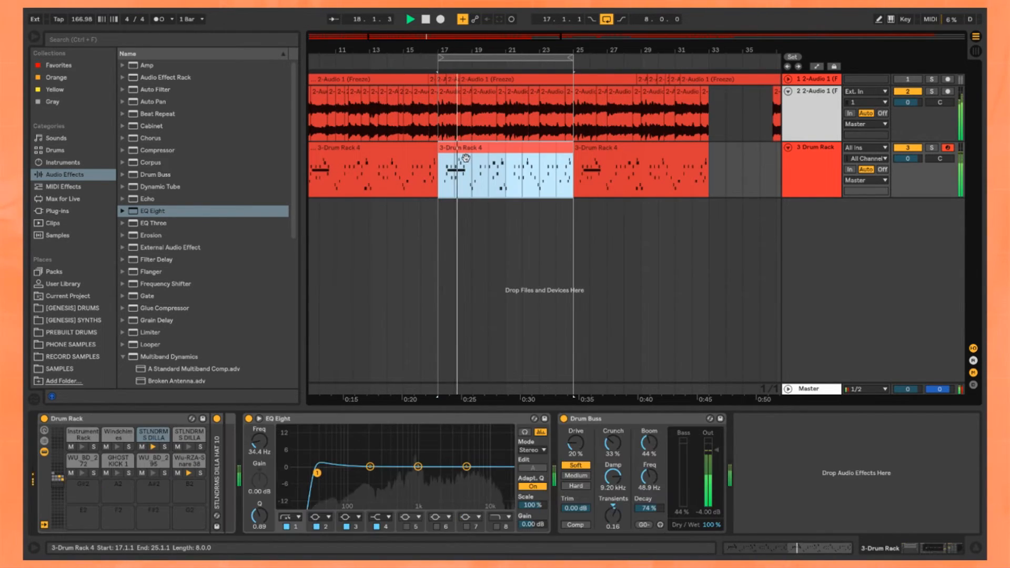
pyautogui.scroll(4, 465, 146)
pyautogui.click(816, 125)
pyautogui.scroll(-2, 564, 132)
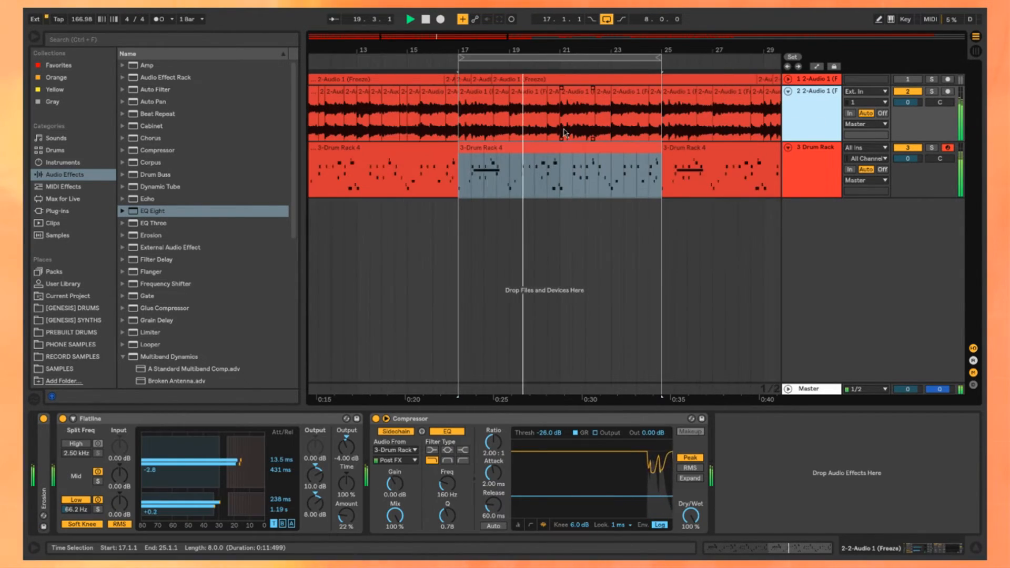
pyautogui.scroll(2, 551, 163)
pyautogui.moveTo(641, 174); pyautogui.dragTo(602, 175)
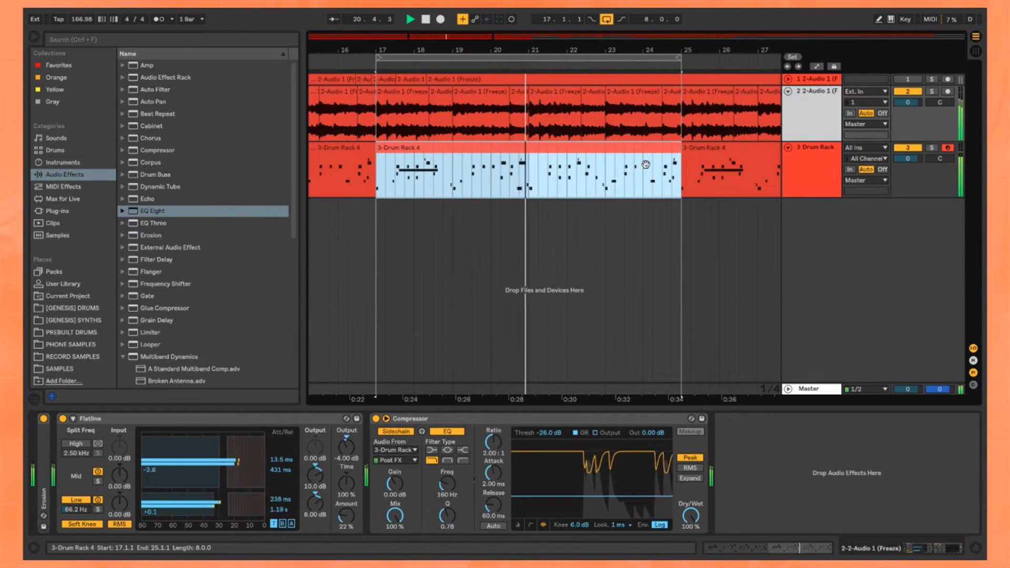
pyautogui.scroll(-3, 543, 178)
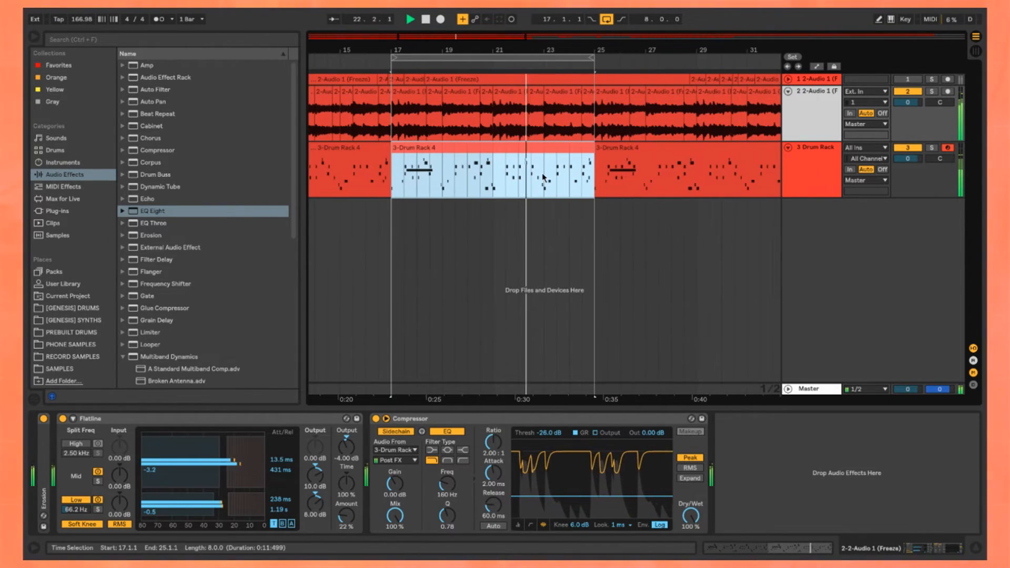
pyautogui.moveTo(597, 50); pyautogui.dragTo(573, 49)
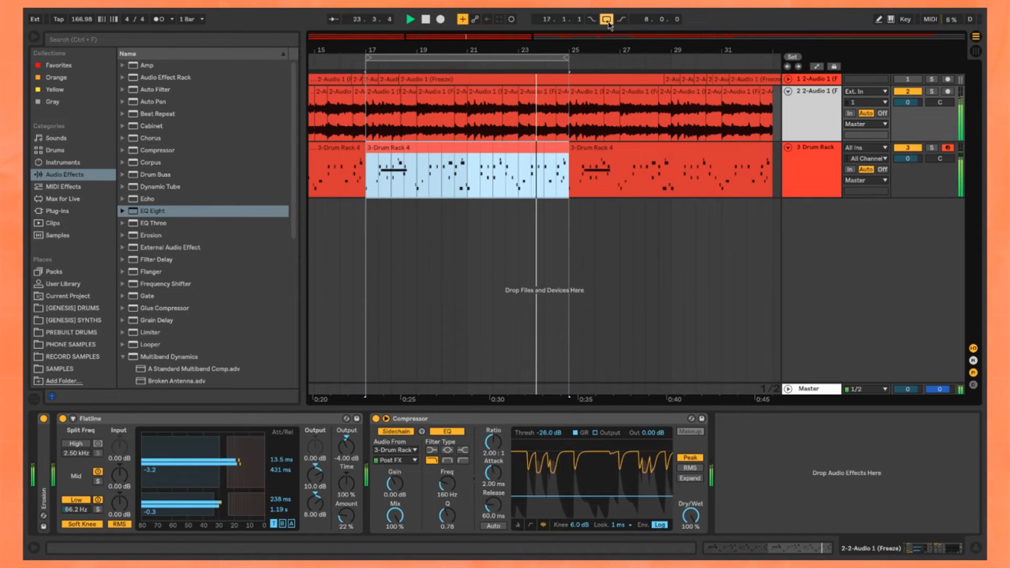
pyautogui.scroll(-8, 376, 131)
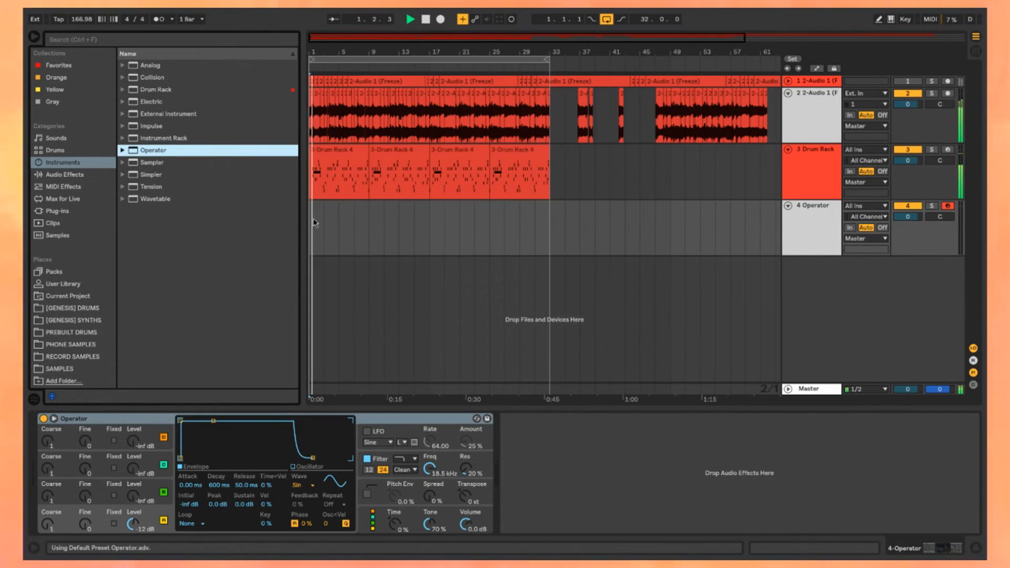
pyautogui.scroll(6, 322, 212)
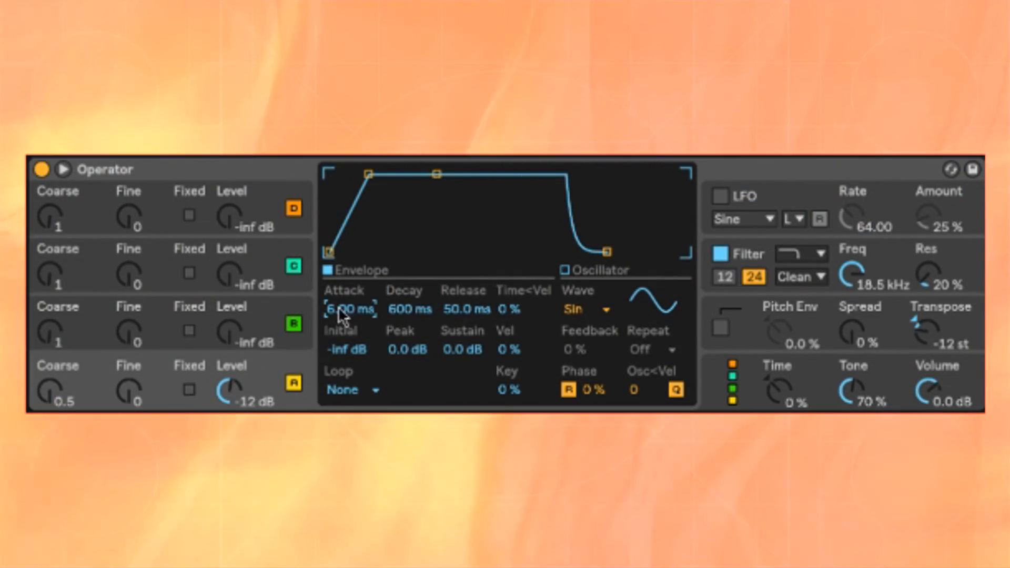
pyautogui.click(350, 308)
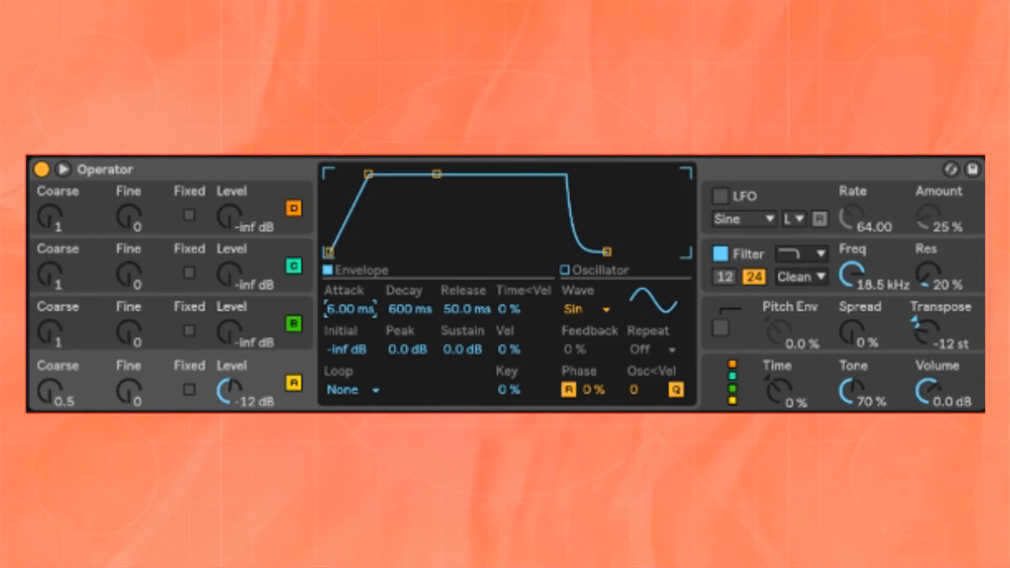
pyautogui.moveTo(349, 309)
pyautogui.mouseDown()
pyautogui.moveTo(350, 337)
pyautogui.moveTo(350, 309)
pyautogui.mouseUp()
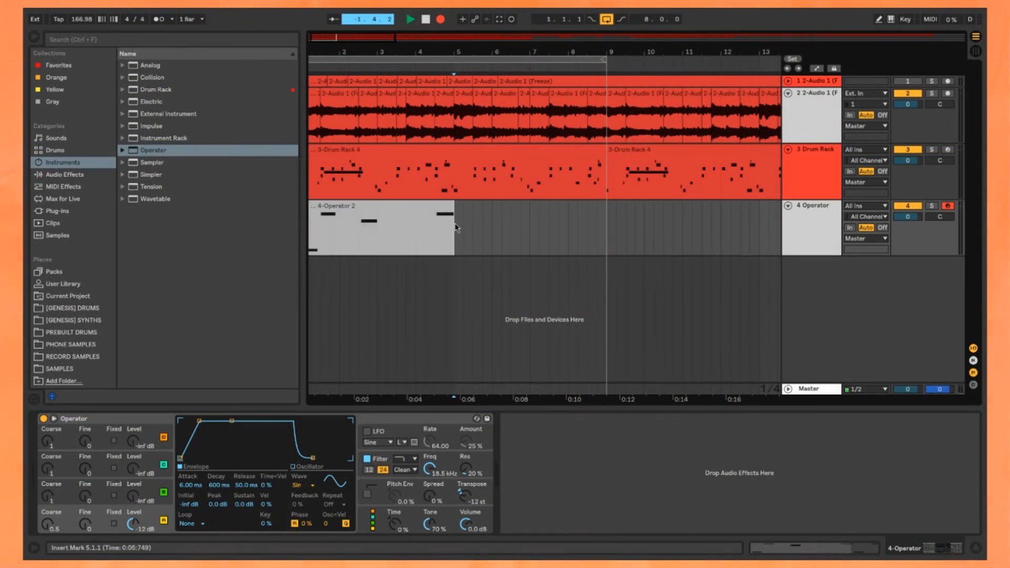
# Step: Merge the Operator clips into one eight-bar clip from bar 1 to bar 9 and play it with the beat
pyautogui.click(455, 222)
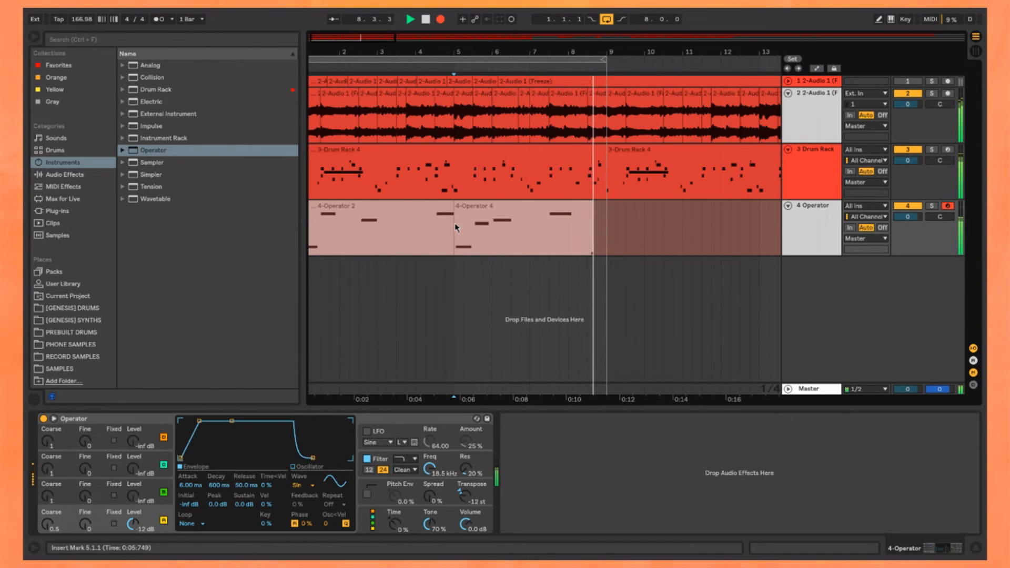
pyautogui.press('space')
pyautogui.scroll(-2, 436, 227)
pyautogui.press('space')
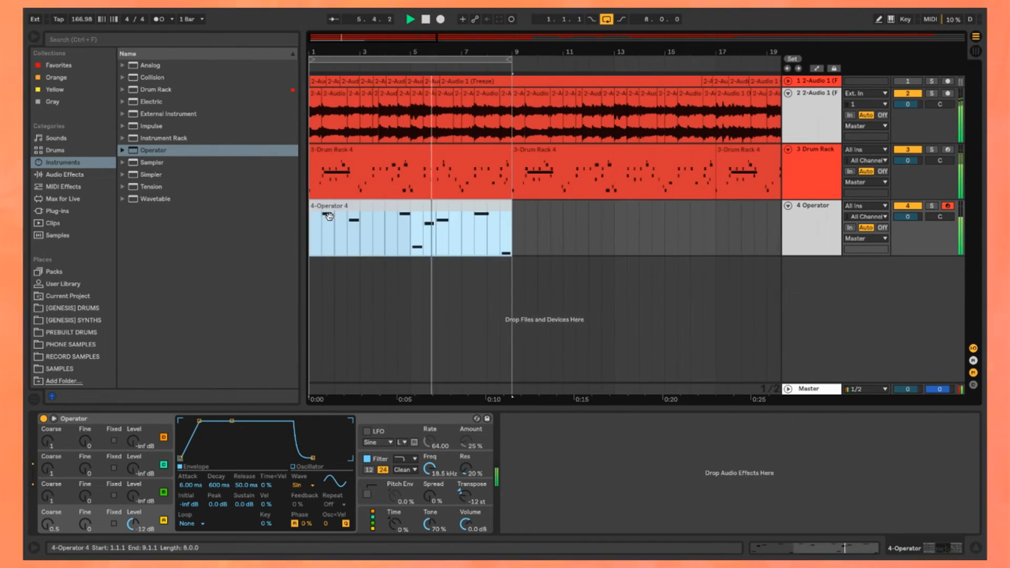
# Step: Open the eight-bar Operator clip and place the missing F2 note at its start, at 5.1.1, with playback
pyautogui.click(369, 206)
pyautogui.press('space')
pyautogui.press('space')
pyautogui.scroll(3, 368, 205)
pyautogui.doubleClick(368, 206)
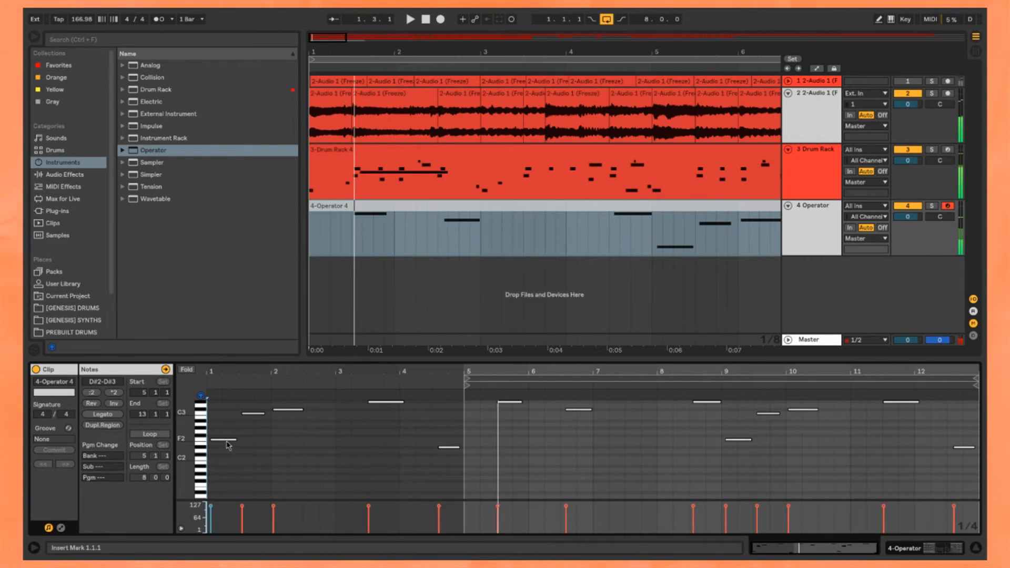
pyautogui.click(416, 266)
pyautogui.click(436, 205)
pyautogui.scroll(-2, 436, 205)
# Step: Copy the sidechain Compressor from the second audio track onto the Operator track
pyautogui.doubleClick(811, 116)
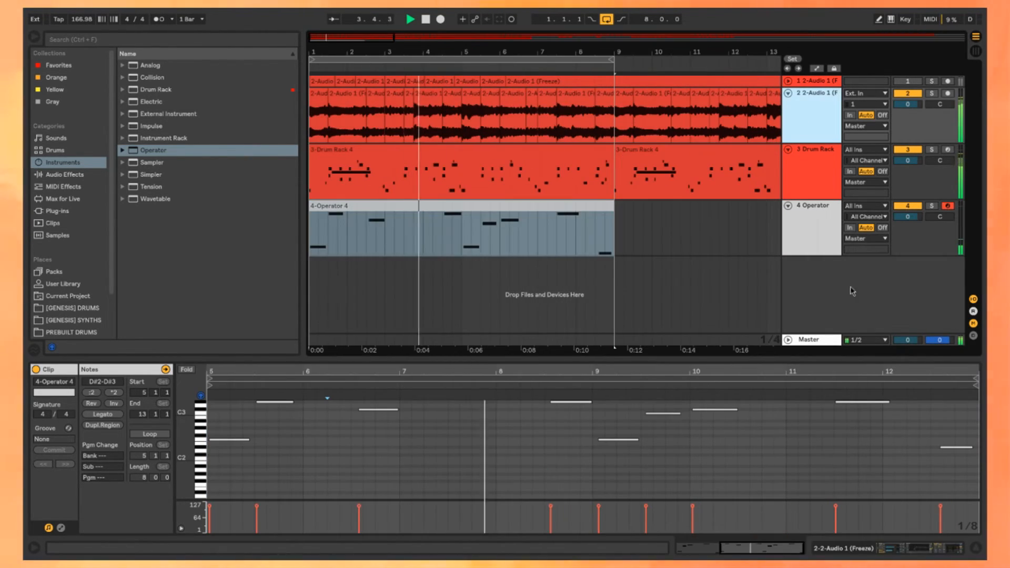
pyautogui.click(468, 205)
pyautogui.scroll(-1, 469, 206)
pyautogui.click(813, 224)
pyautogui.press('space')
pyautogui.click(824, 175)
pyautogui.moveTo(702, 418); pyautogui.dragTo(807, 228)
pyautogui.click(341, 220)
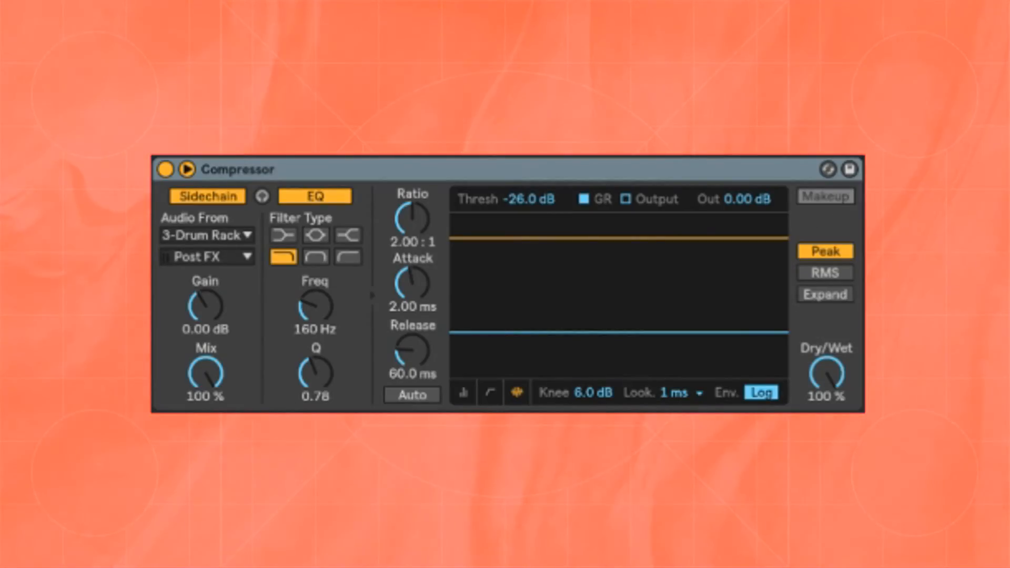
# Step: Set the Operator Compressor's sidechain filter to a Q of 0.36 and a frequency of 76.6 Hz during playback
pyautogui.press('space')
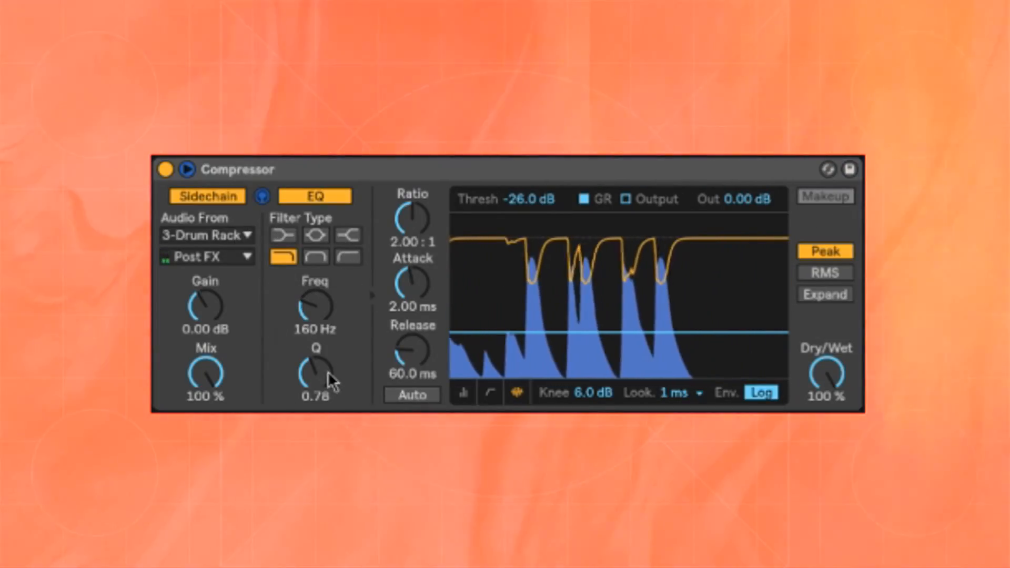
pyautogui.moveTo(328, 373); pyautogui.dragTo(328, 412)
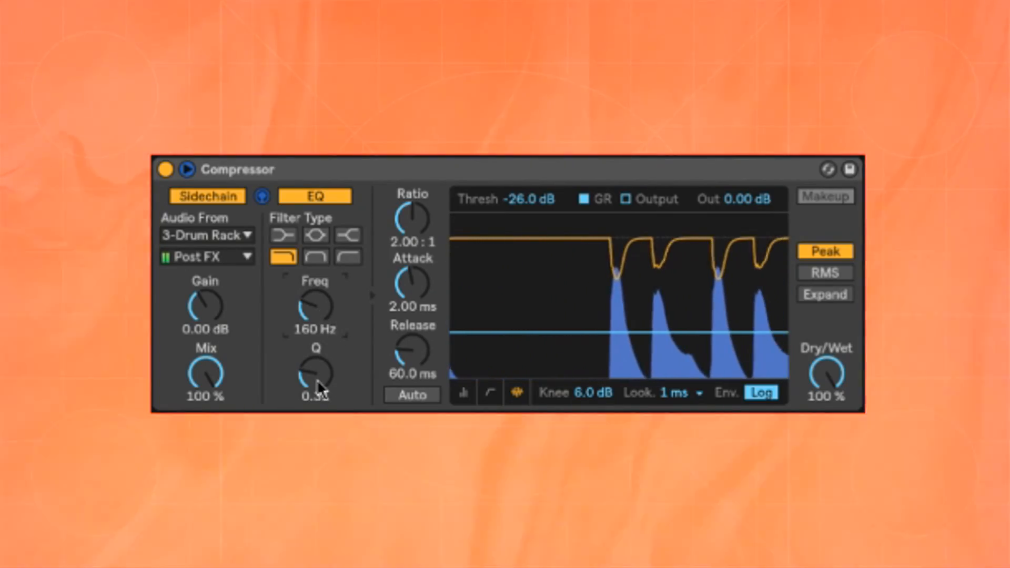
pyautogui.moveTo(316, 379); pyautogui.dragTo(316, 372)
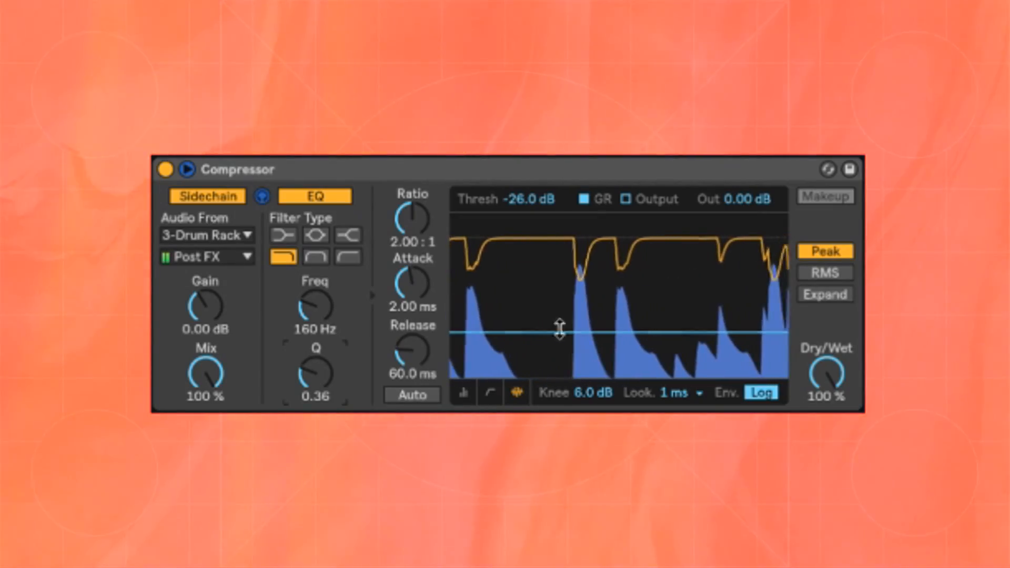
pyautogui.moveTo(333, 339); pyautogui.dragTo(333, 367)
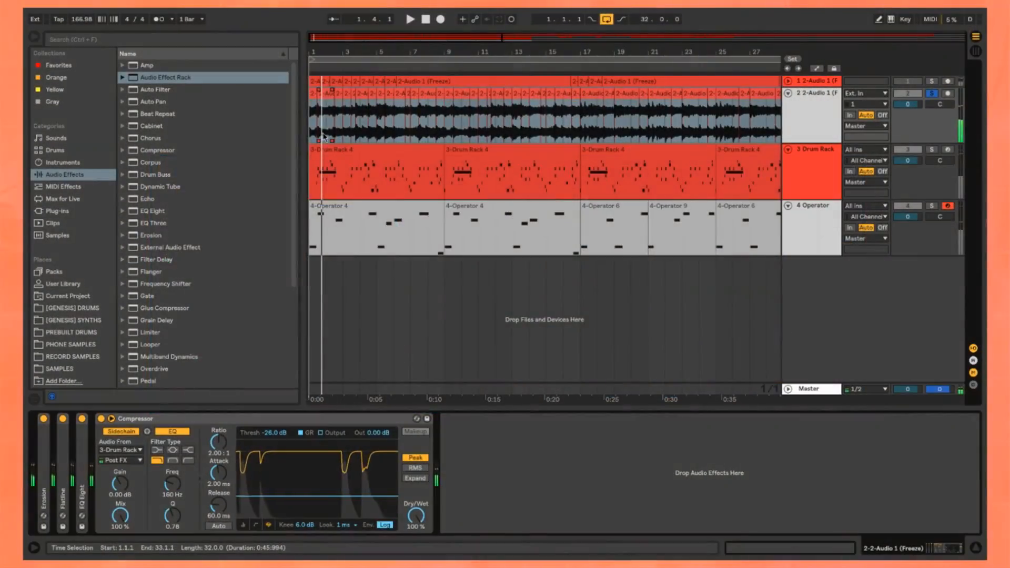
pyautogui.press('space')
# Step: Look through the audio effects for another device to put on the second audio track
pyautogui.scroll(-3, 187, 160)
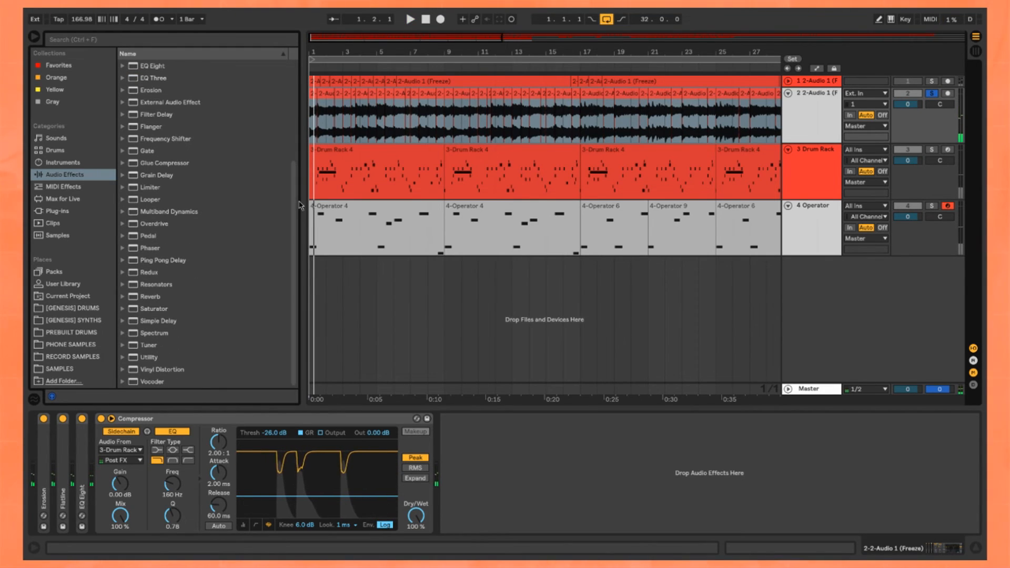
pyautogui.scroll(3, 214, 138)
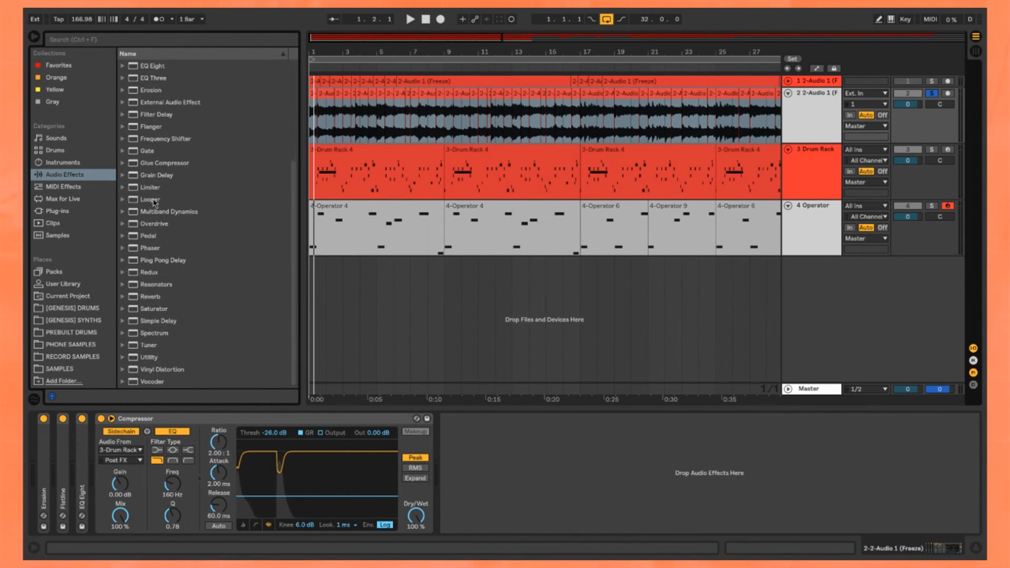